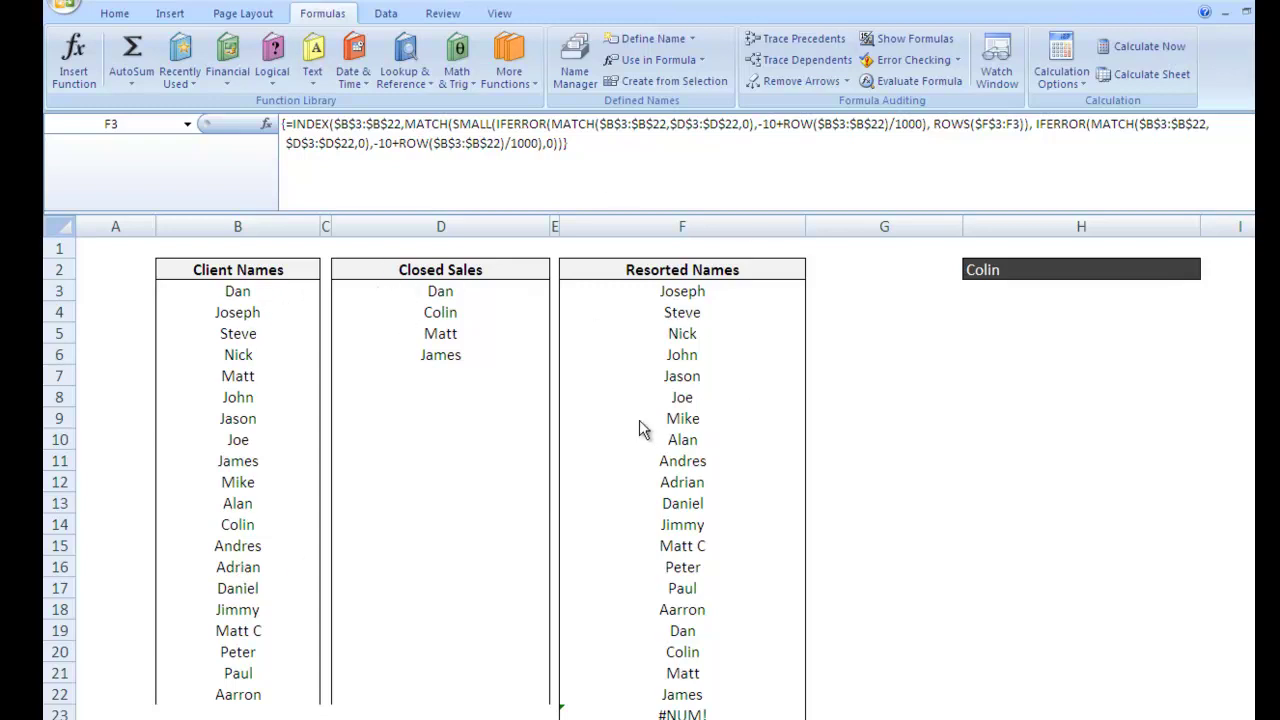
Narrow columns A and G, then check H2's name list, leaving Colin selected.
drag(155, 226, 97, 226)
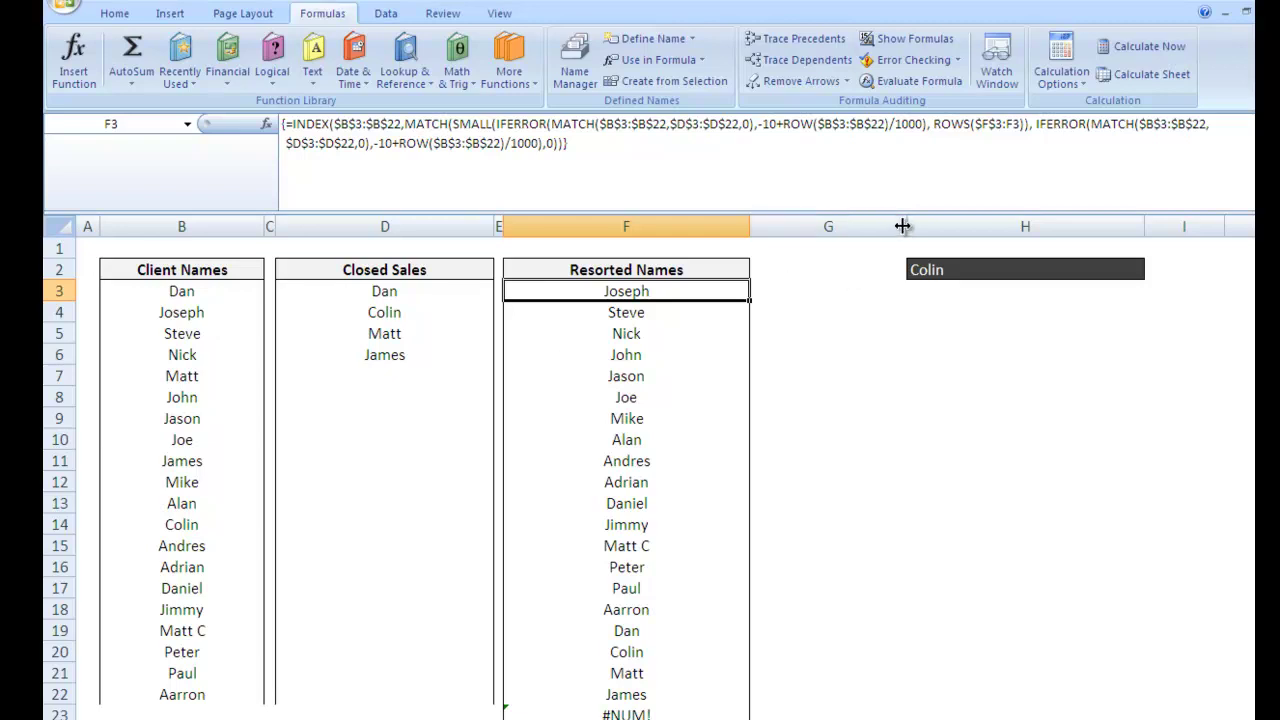
drag(902, 226, 783, 226)
click(1010, 271)
click(1028, 272)
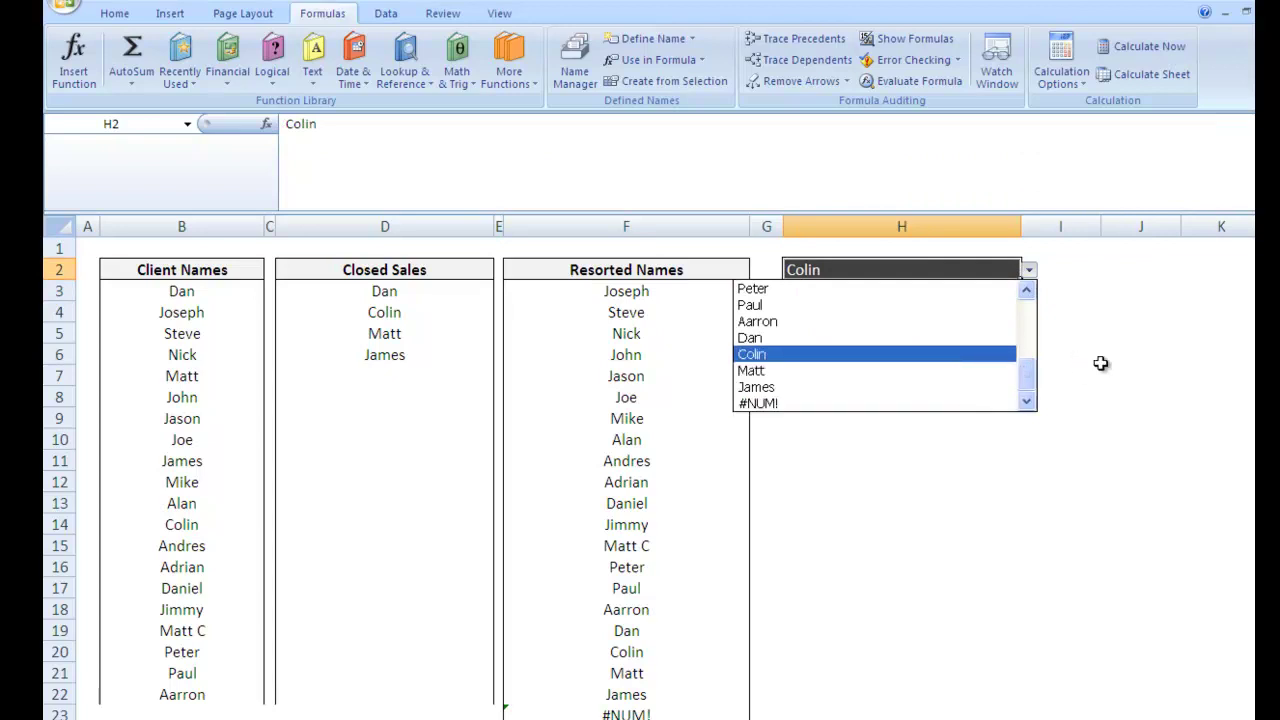
key(Escape)
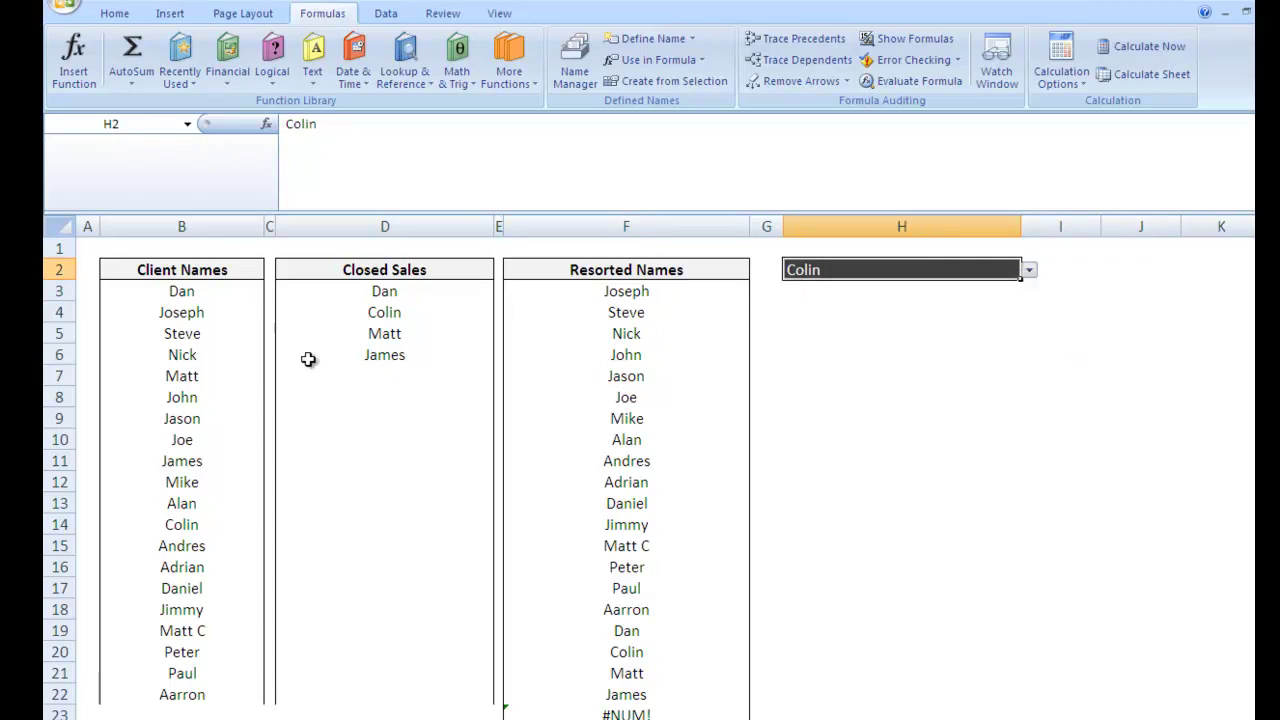
Clear the existing names from the Closed Sales list.
drag(388, 294, 391, 394)
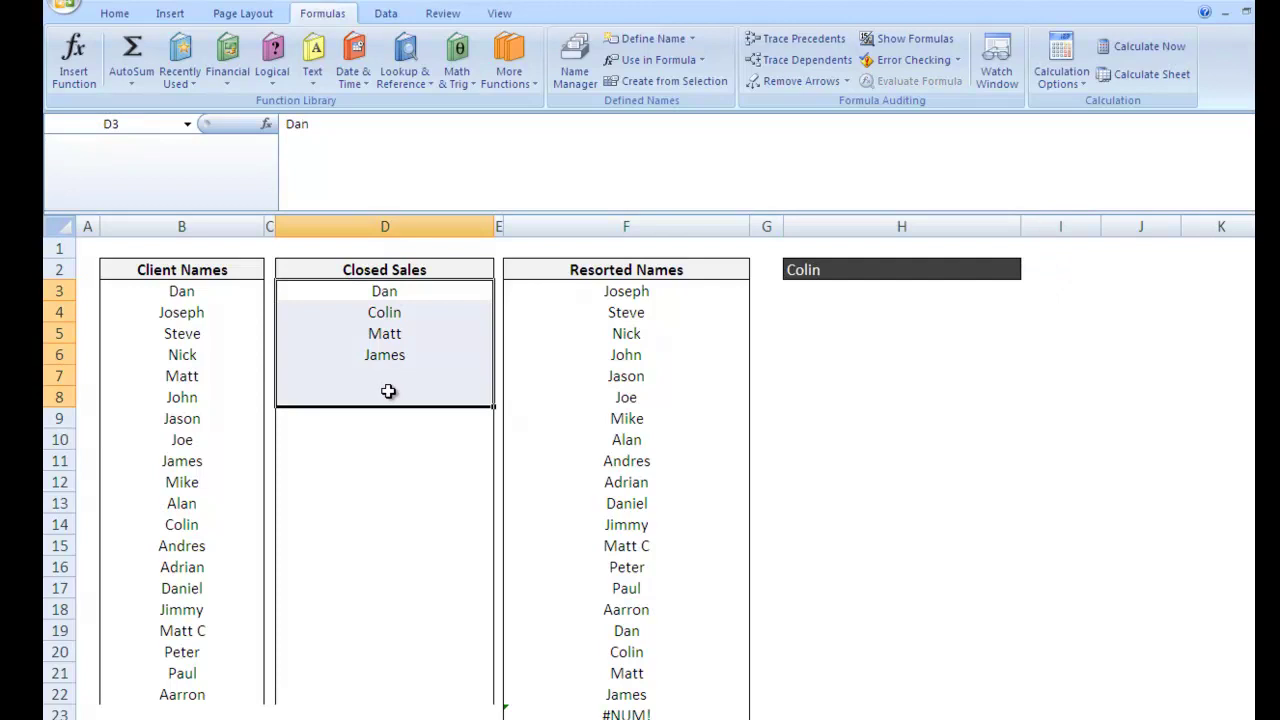
key(Delete)
click(392, 418)
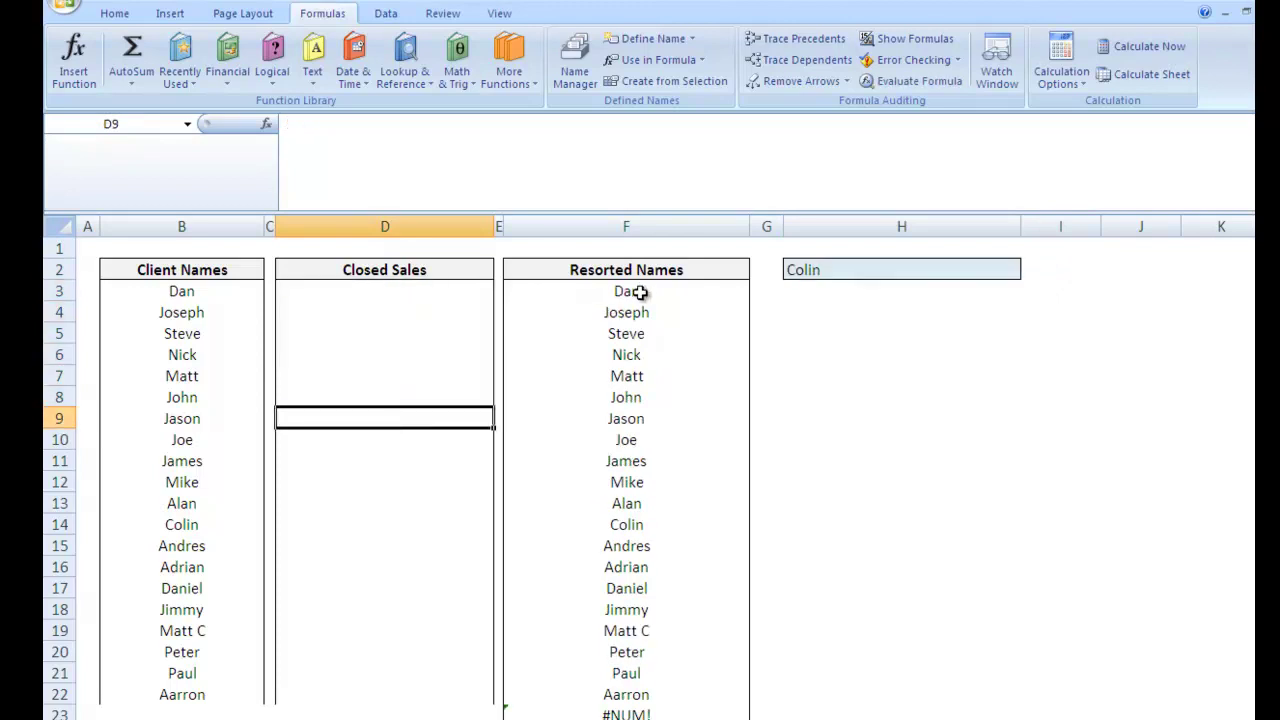
drag(213, 293, 247, 688)
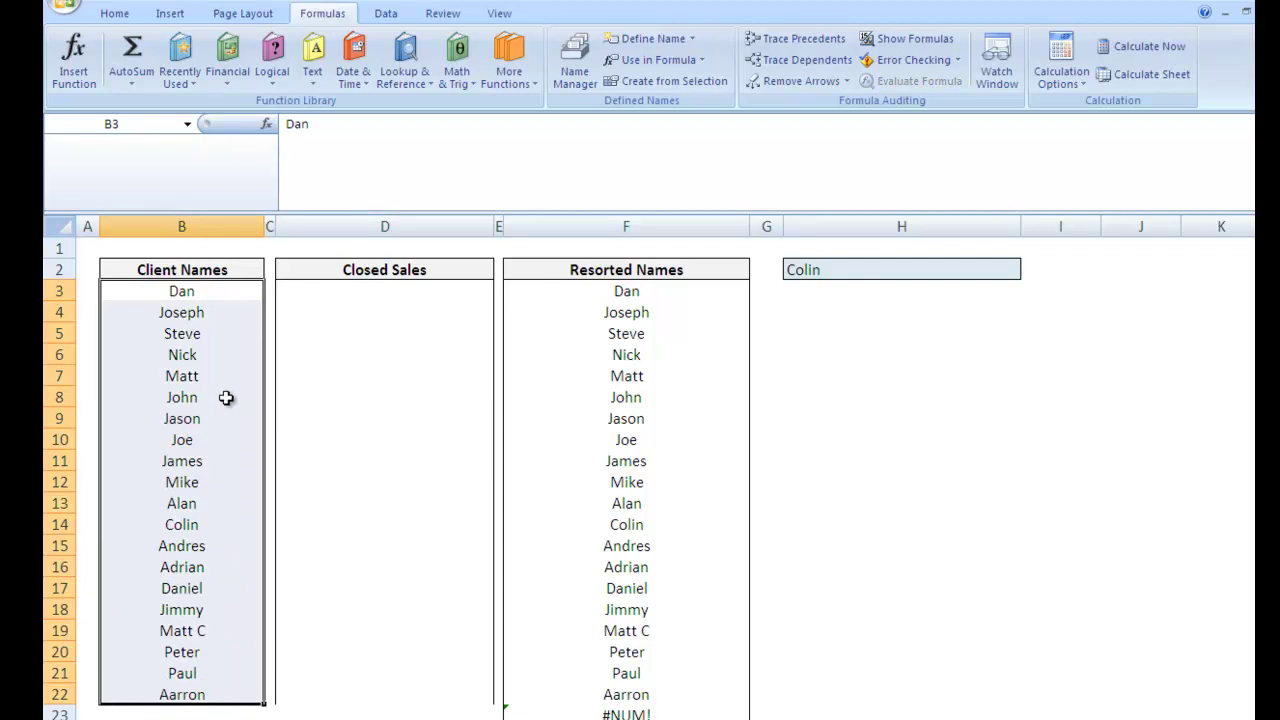
Enter Dan in D3 and Steve in D4 as the closed sales.
click(382, 293)
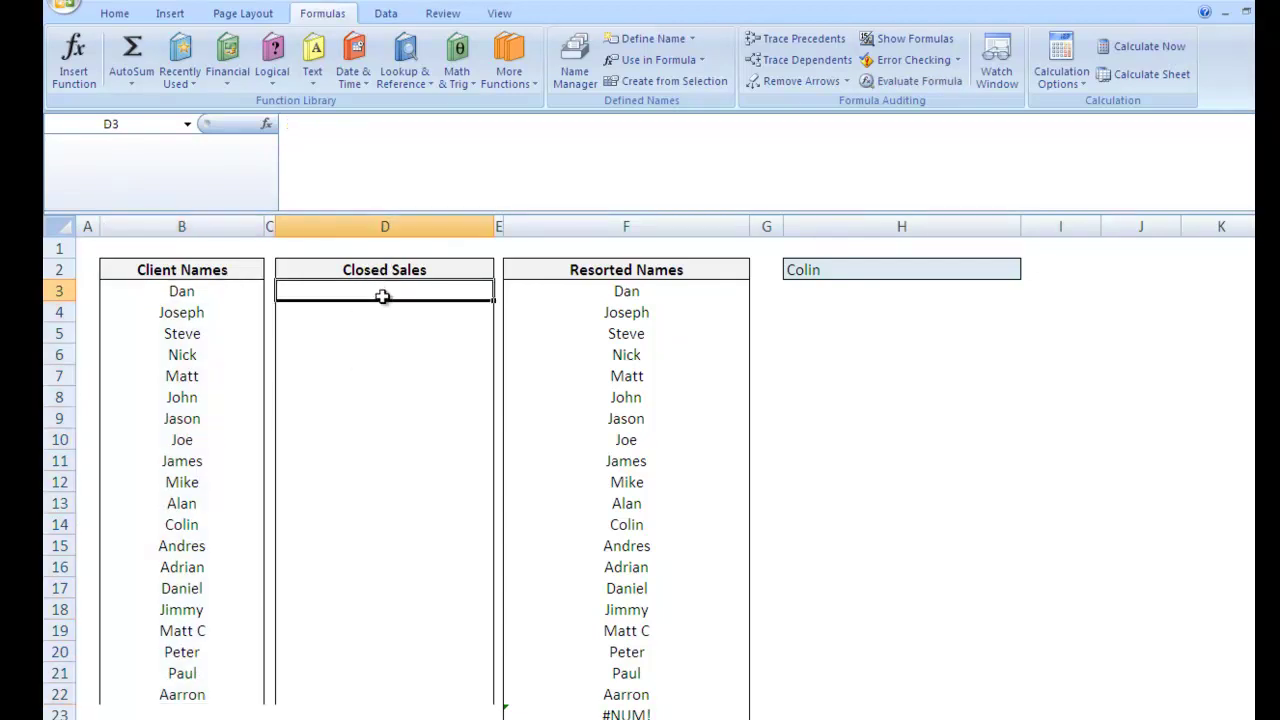
text(Dan)
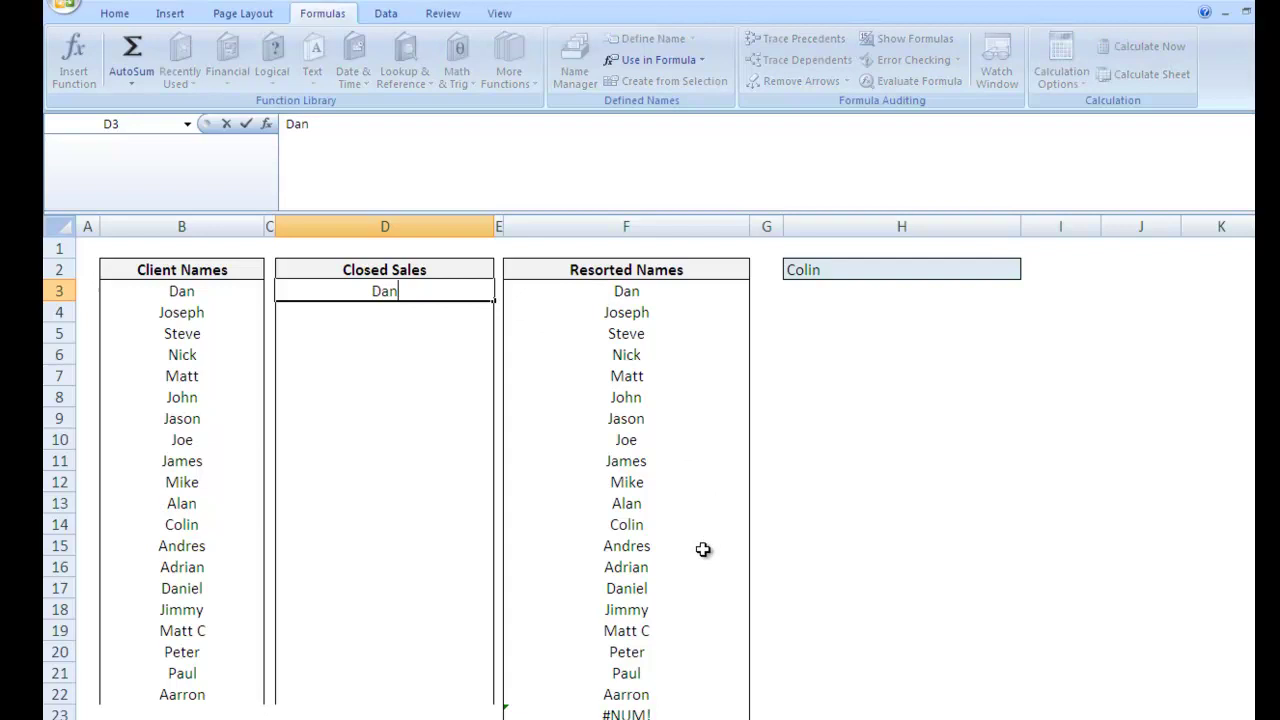
key(Return)
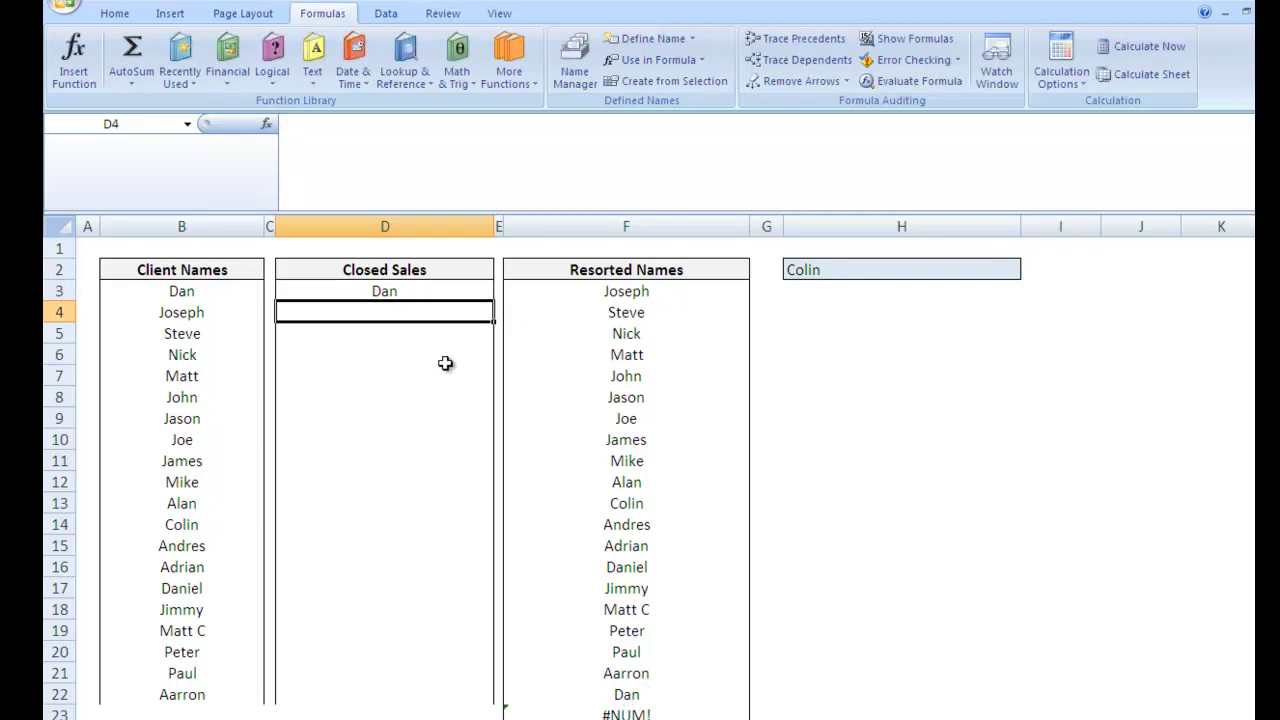
text(Steve)
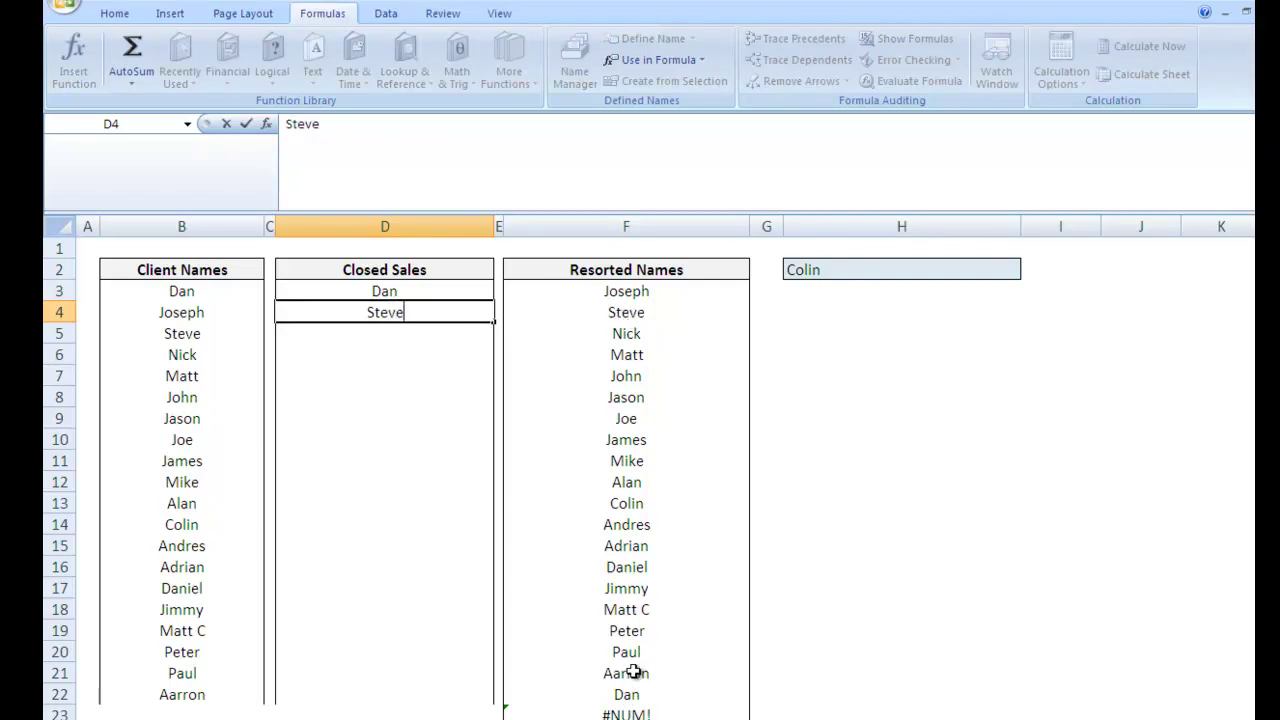
key(Return)
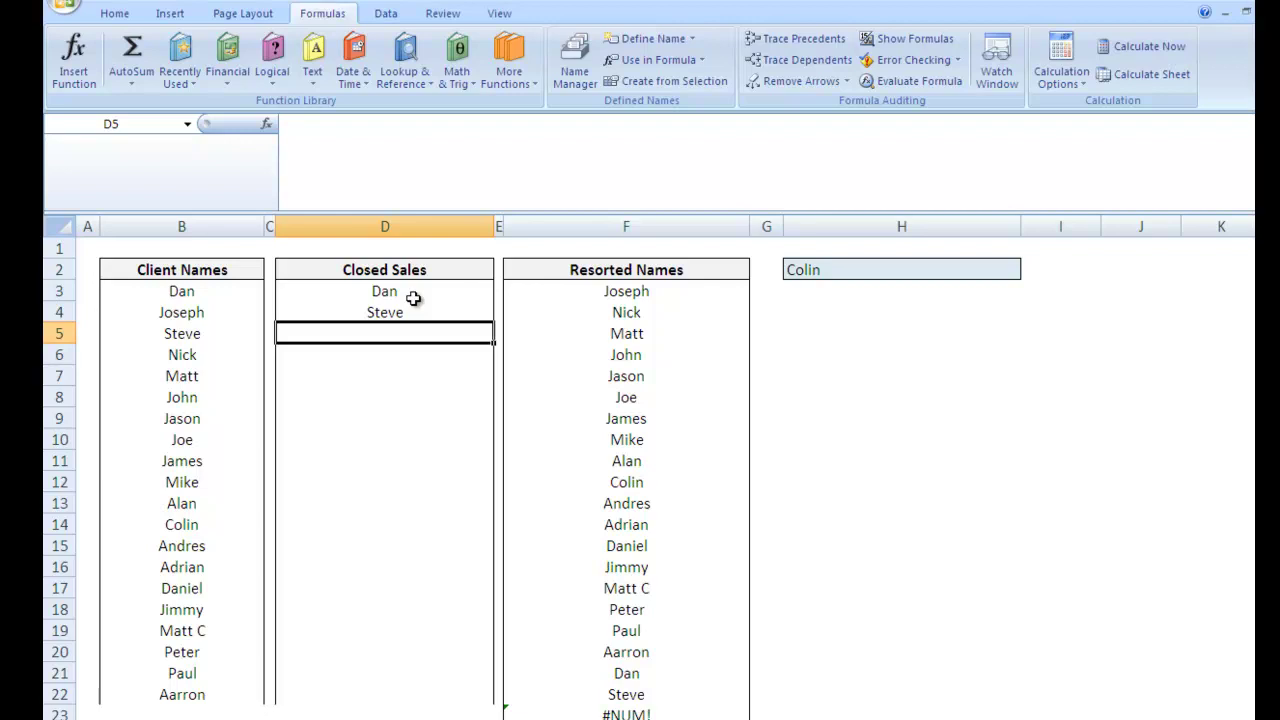
Check the name currently chosen in the H2 dropdown cell.
click(822, 270)
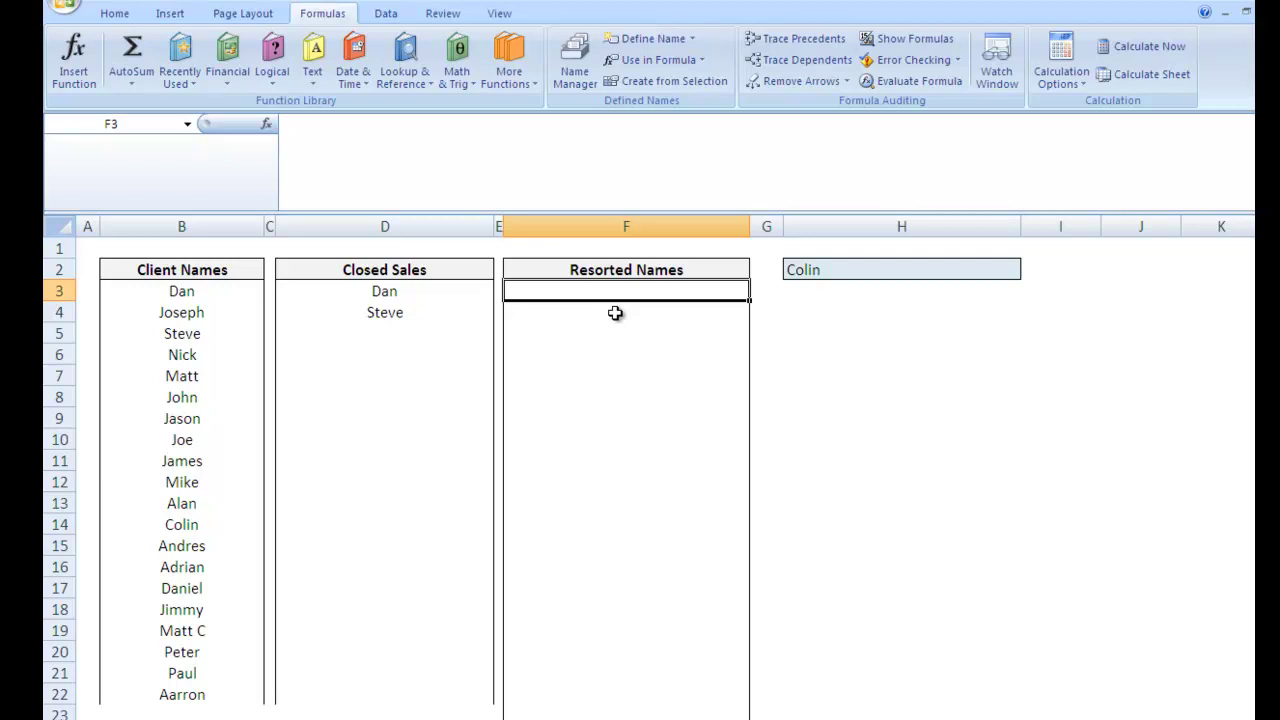
Draft =match($B$3:$B$22,$D$3:$D$22,0) in F3 and select it for evaluation.
text(=)
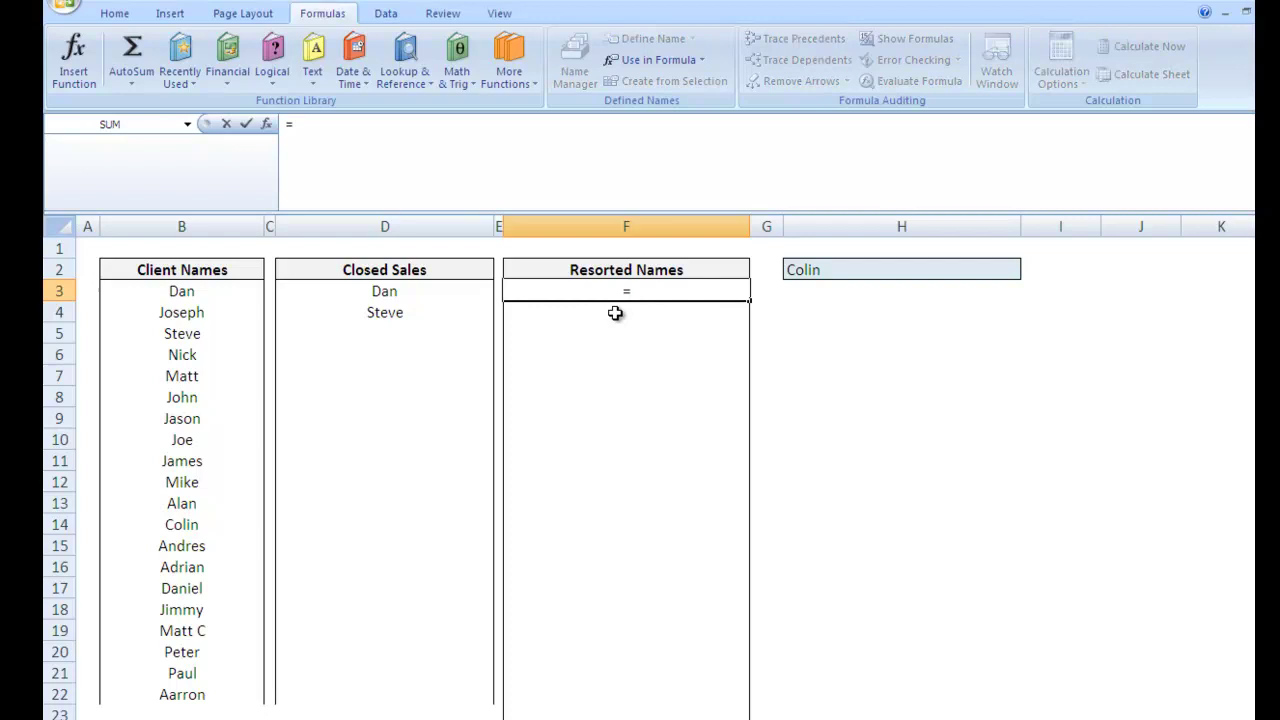
text(match()
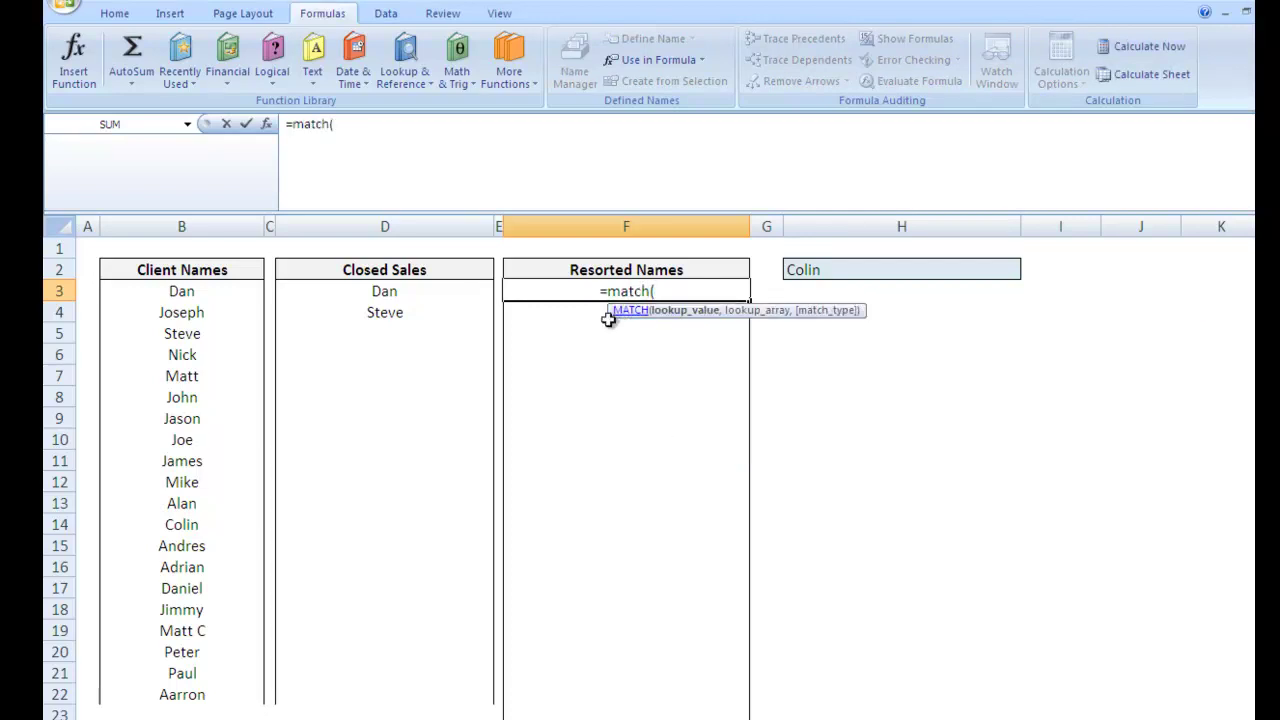
drag(196, 288, 216, 688)
key(F4)
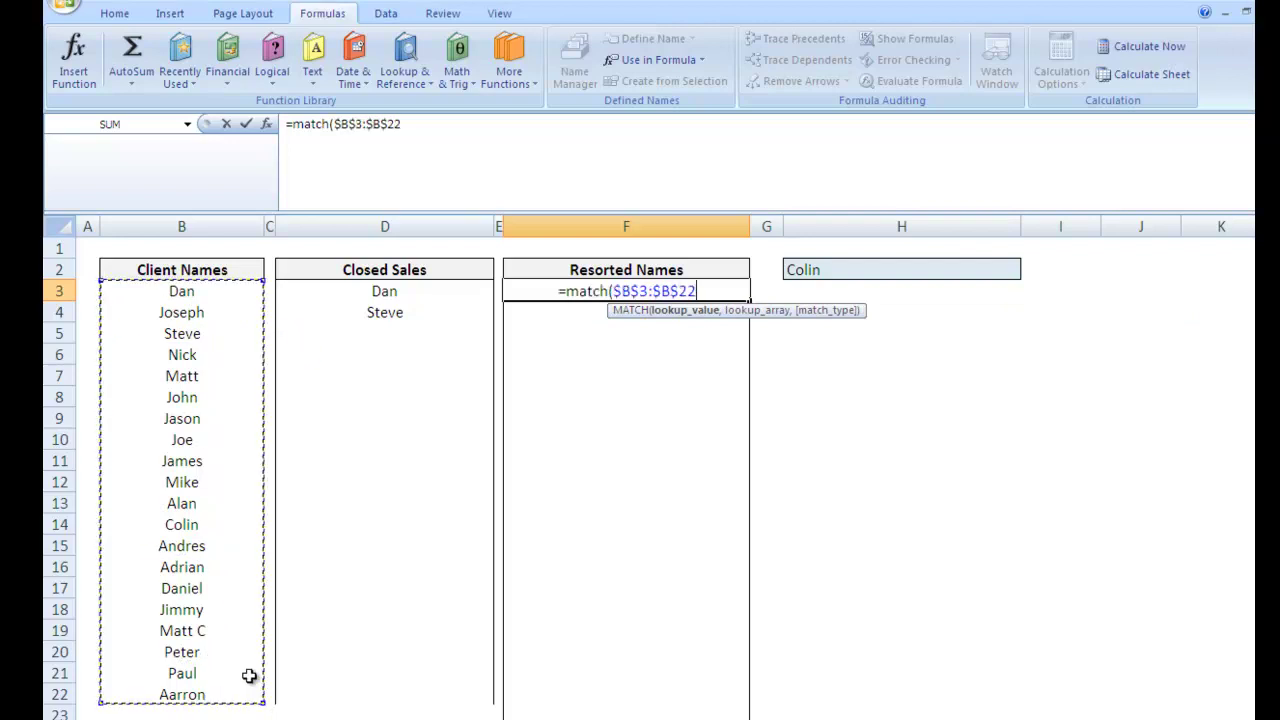
text(,)
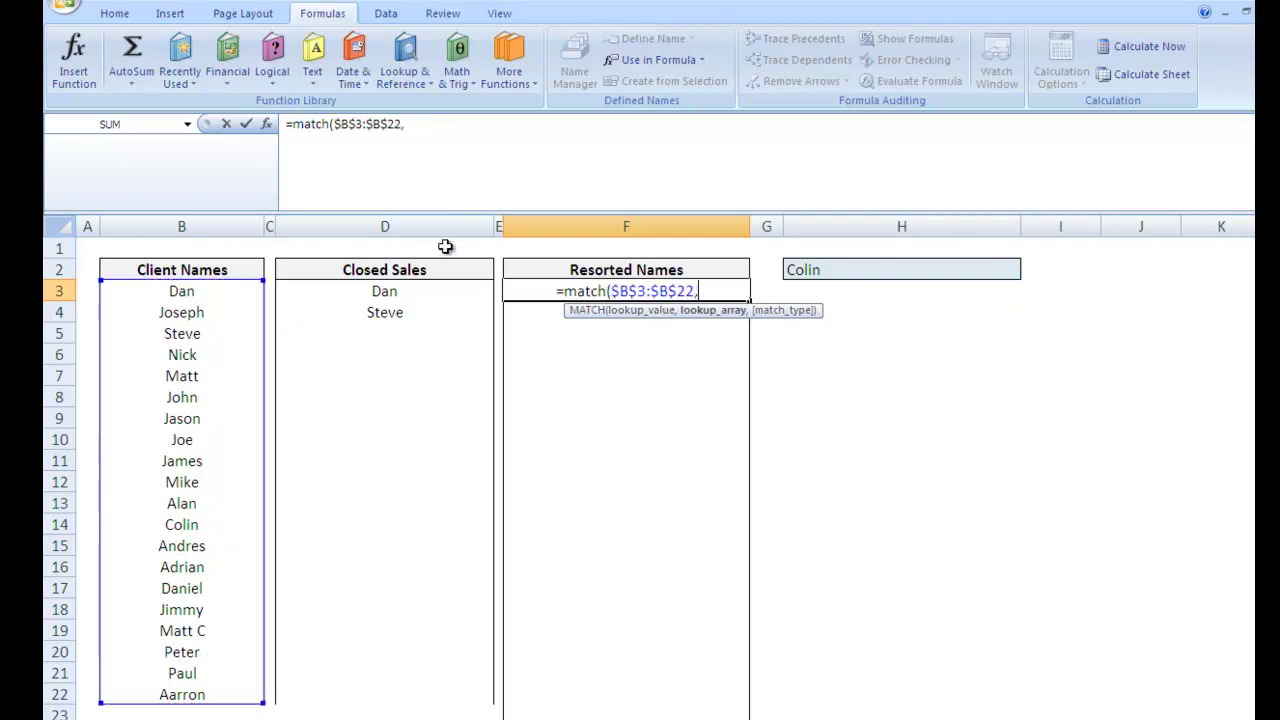
drag(380, 291, 387, 701)
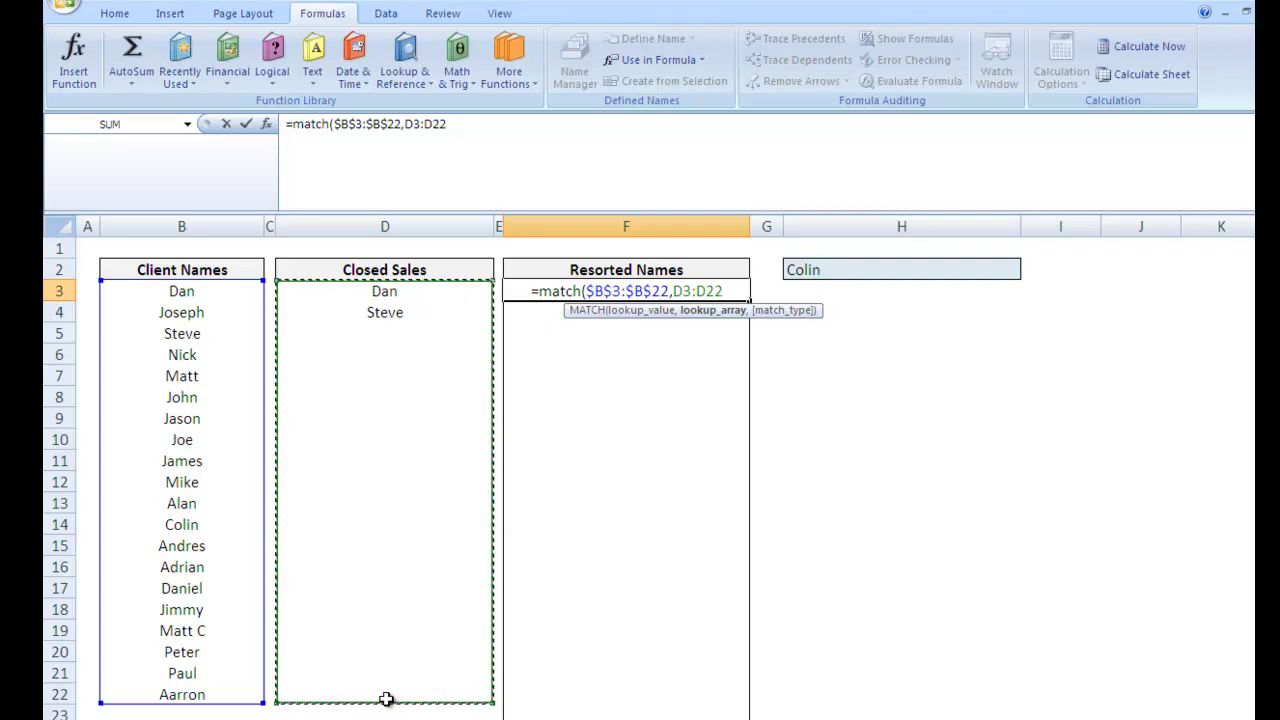
key(F4)
text(,)
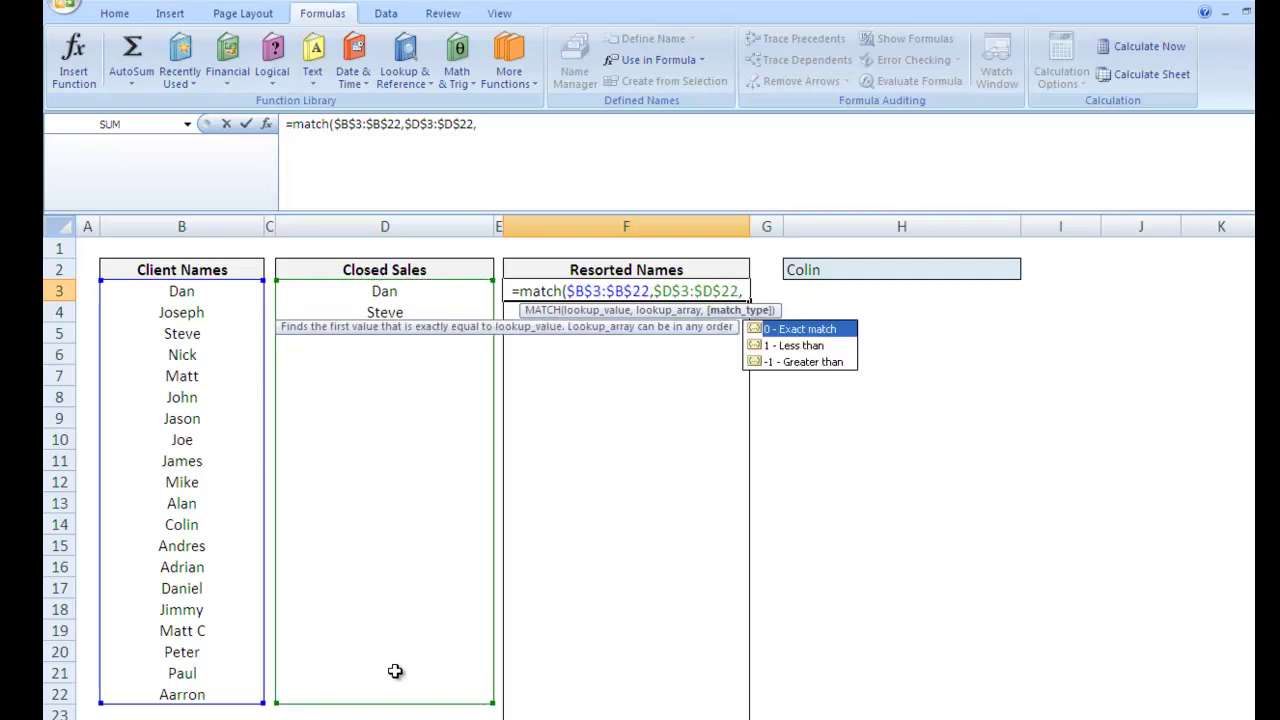
text(0))
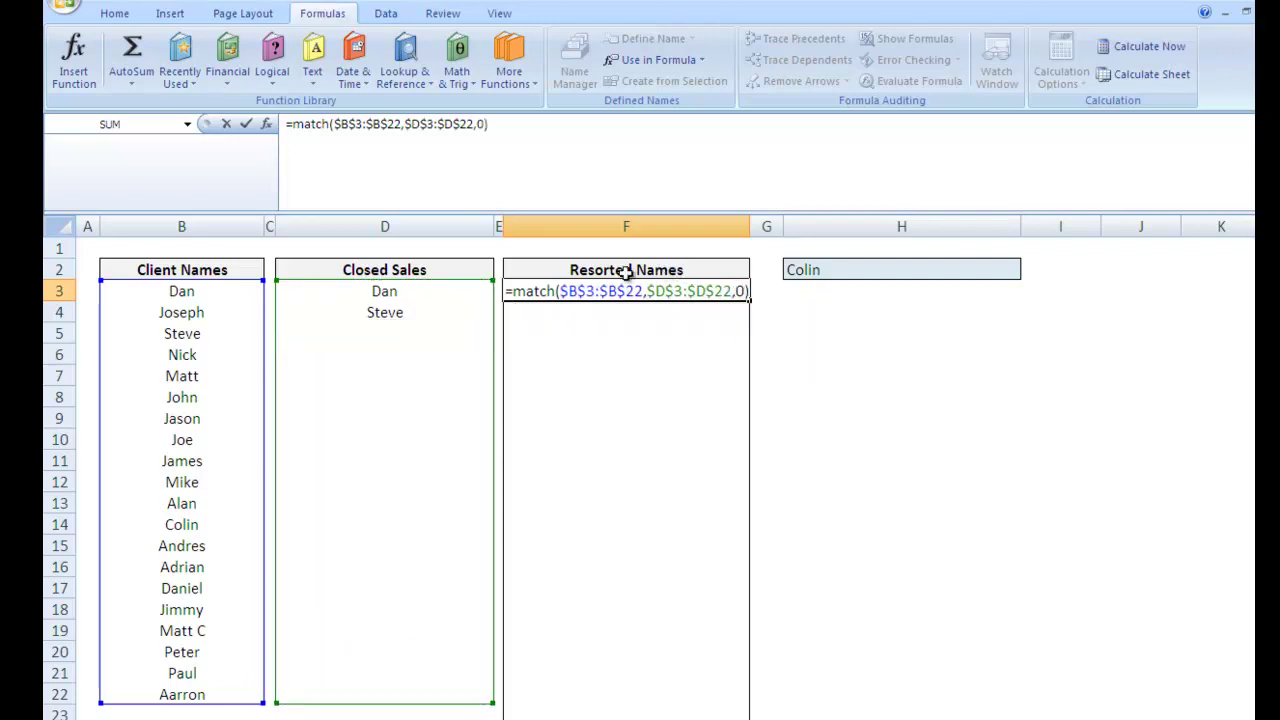
drag(533, 133, 254, 116)
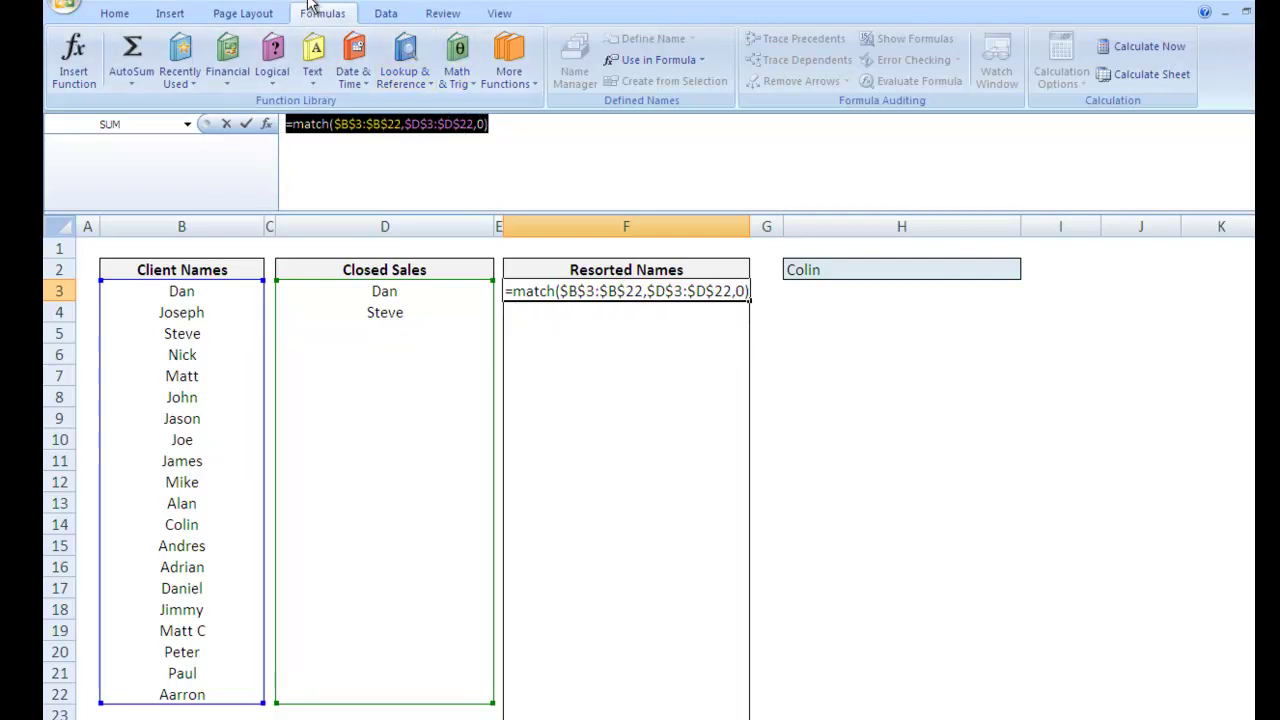
click(1139, 50)
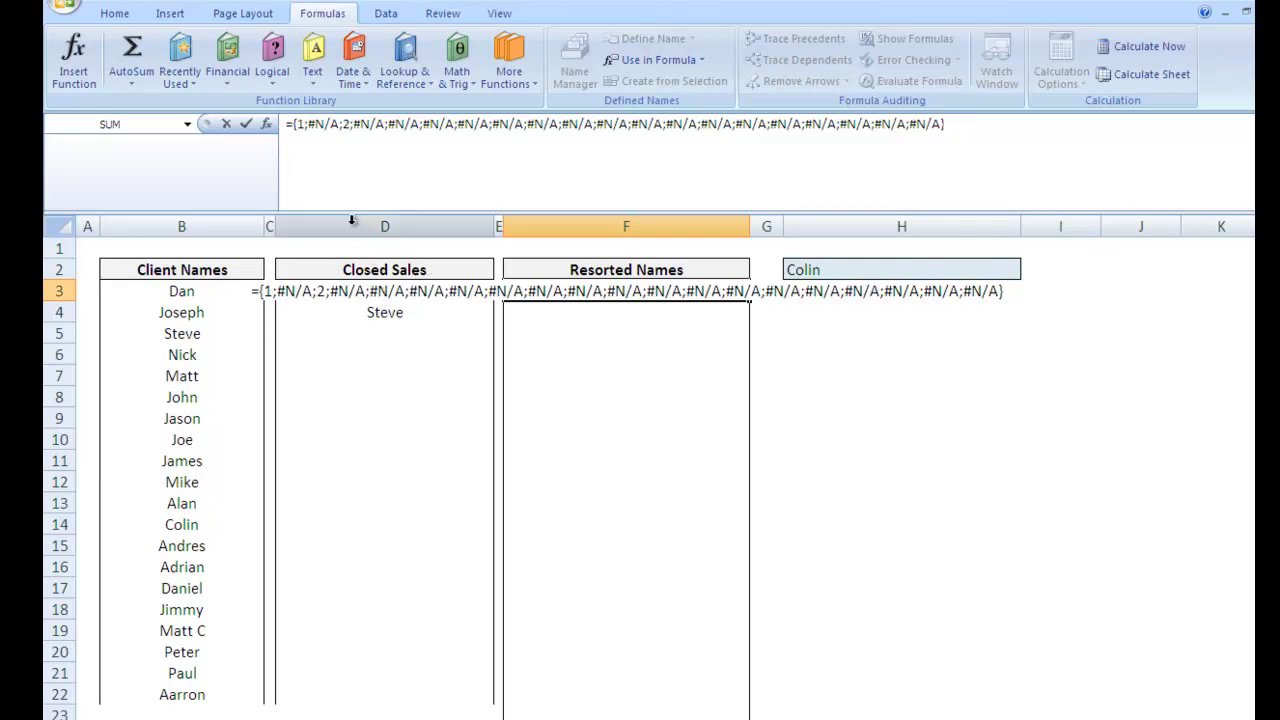
key(ctrl+z)
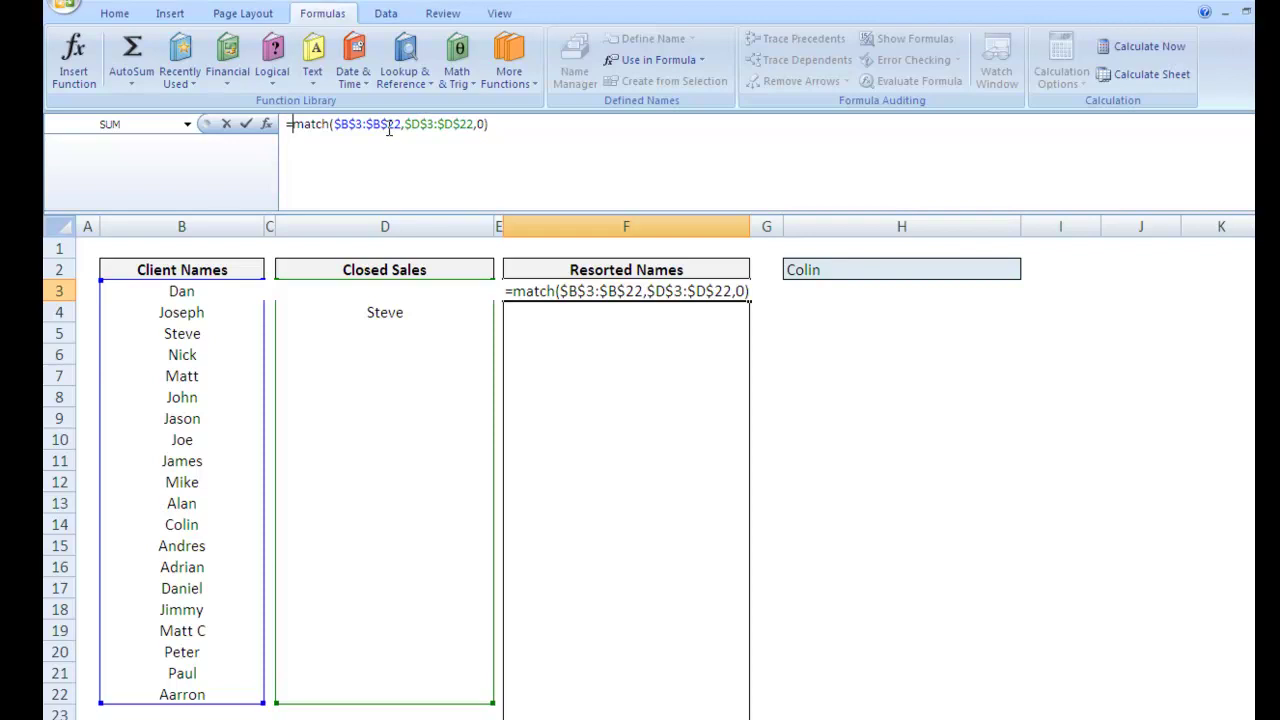
Wrap F3's MATCH in IFERROR with a -10 fallback, preview the result, then undo.
text(ife)
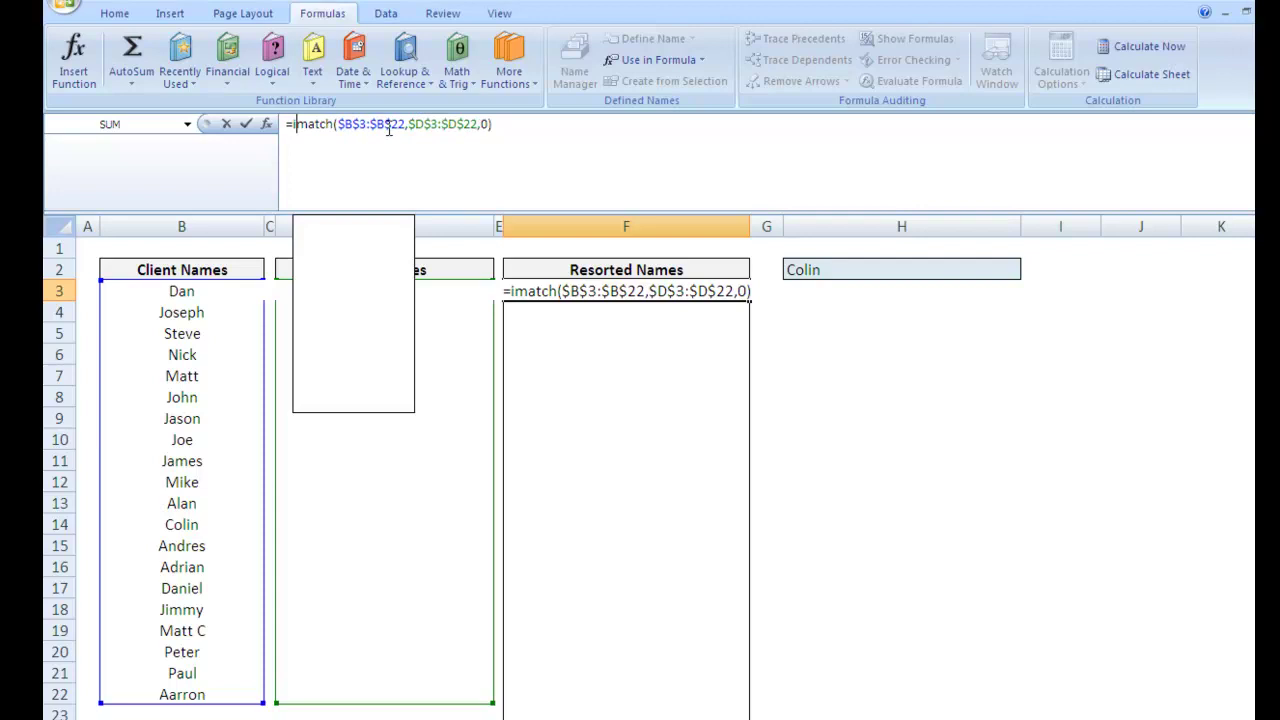
key(Tab)
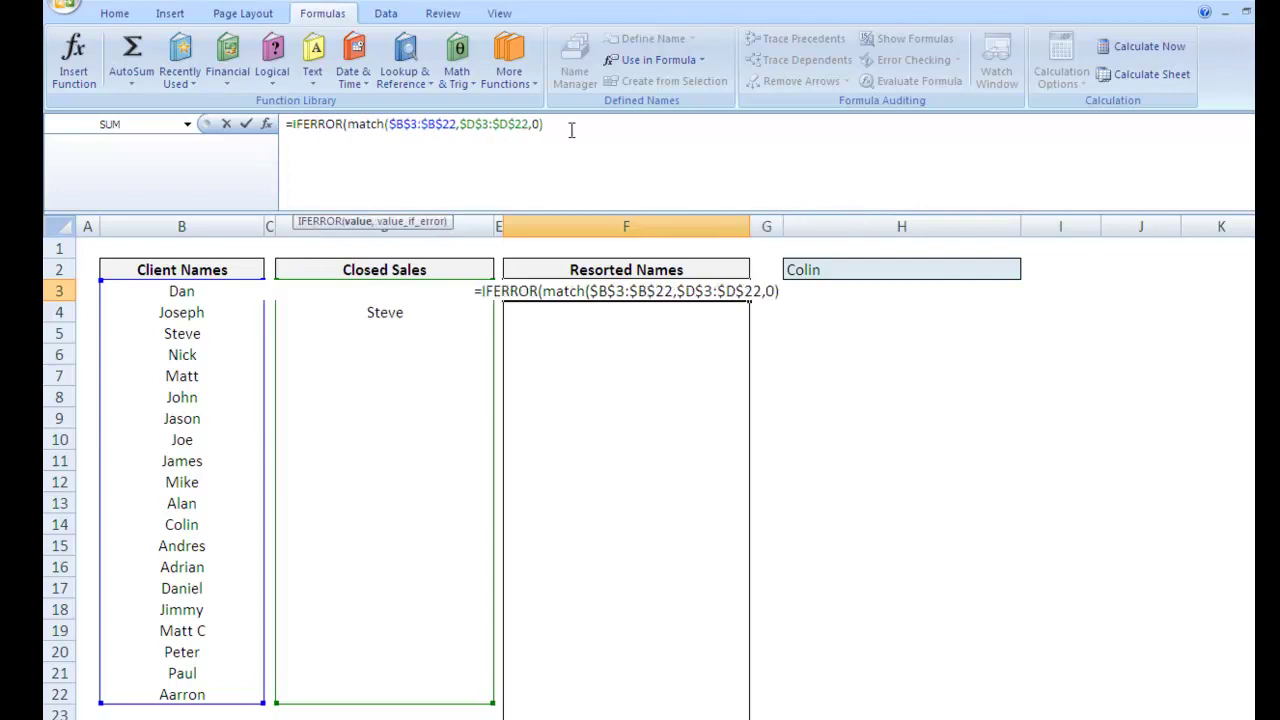
text(,)
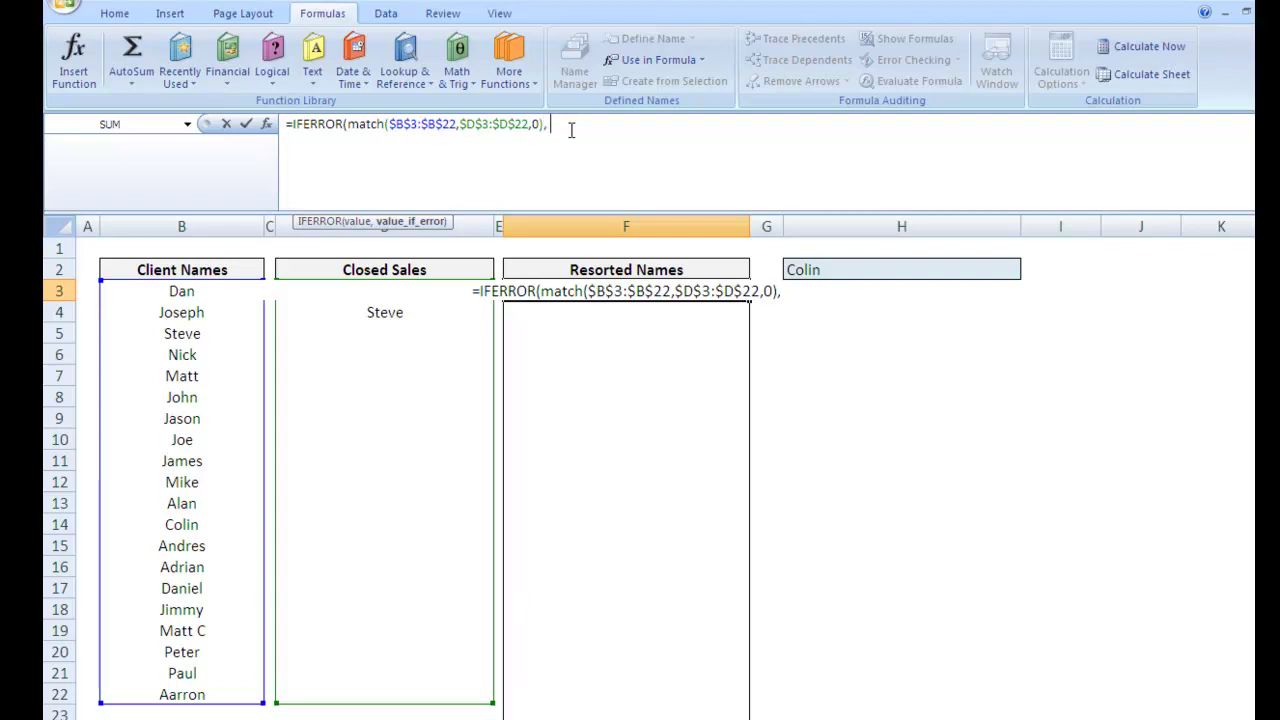
text( -10)
drag(571, 124, 290, 124)
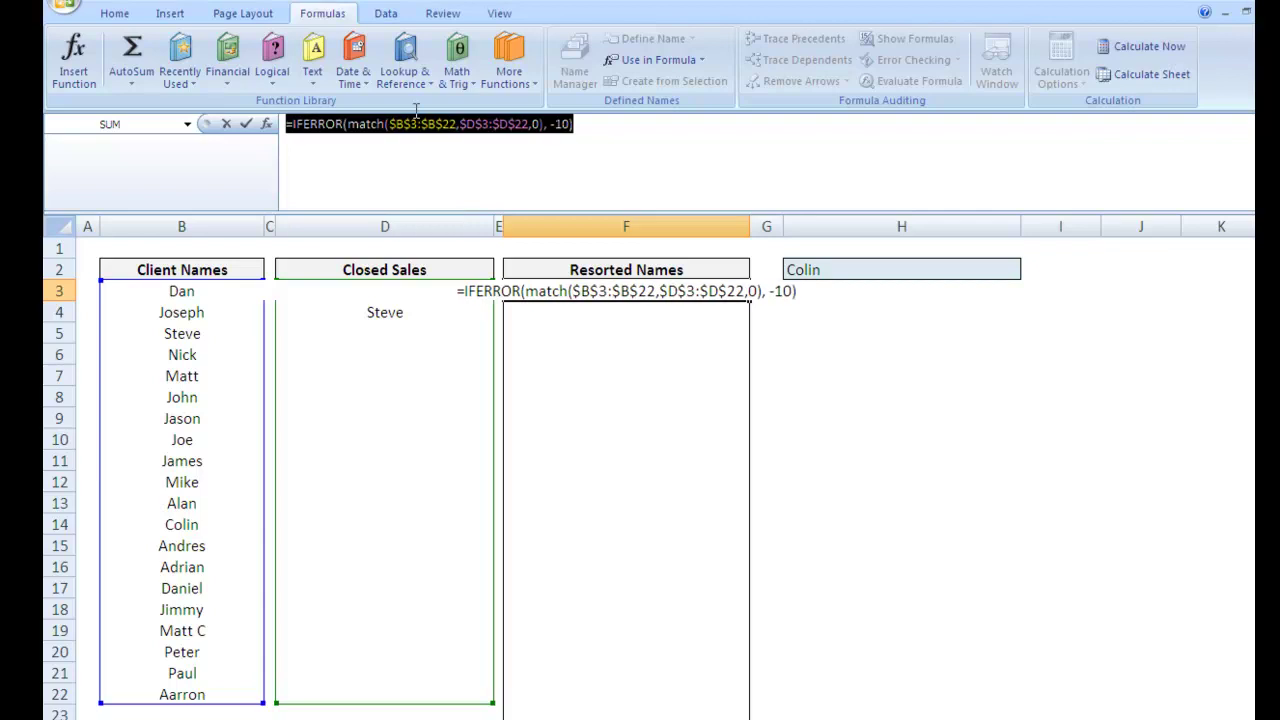
key(F9)
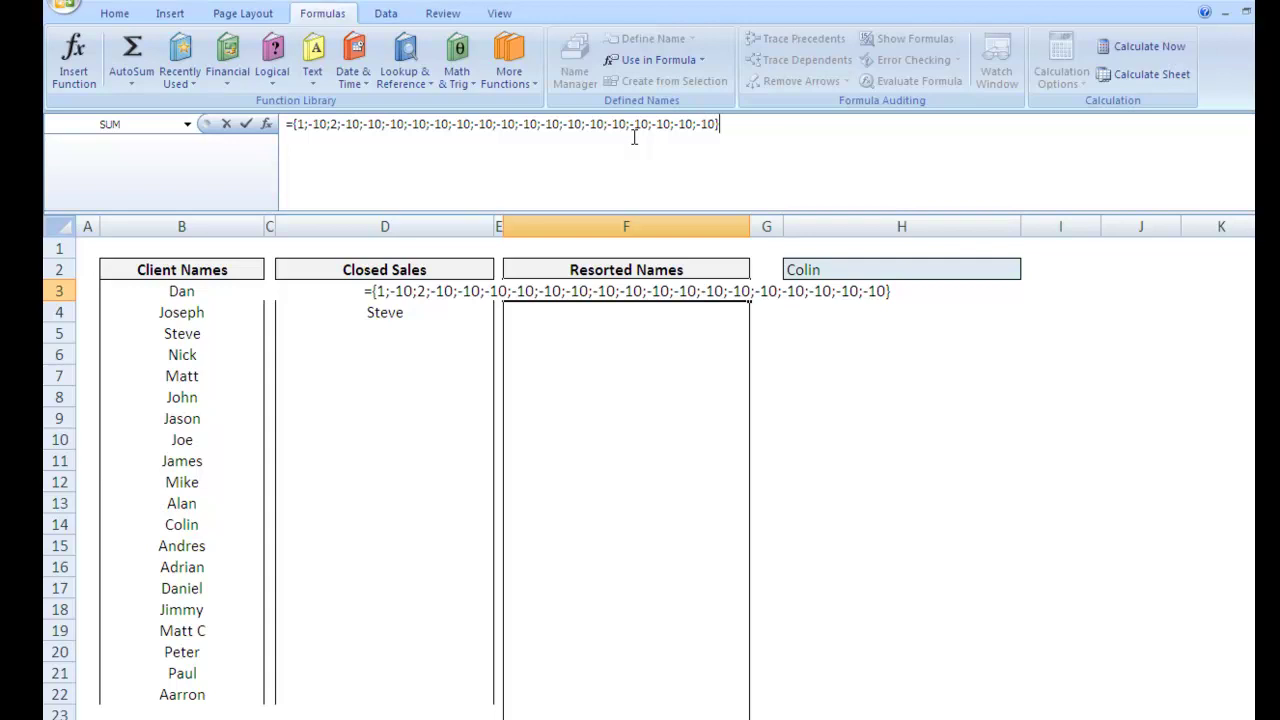
key(ctrl+z)
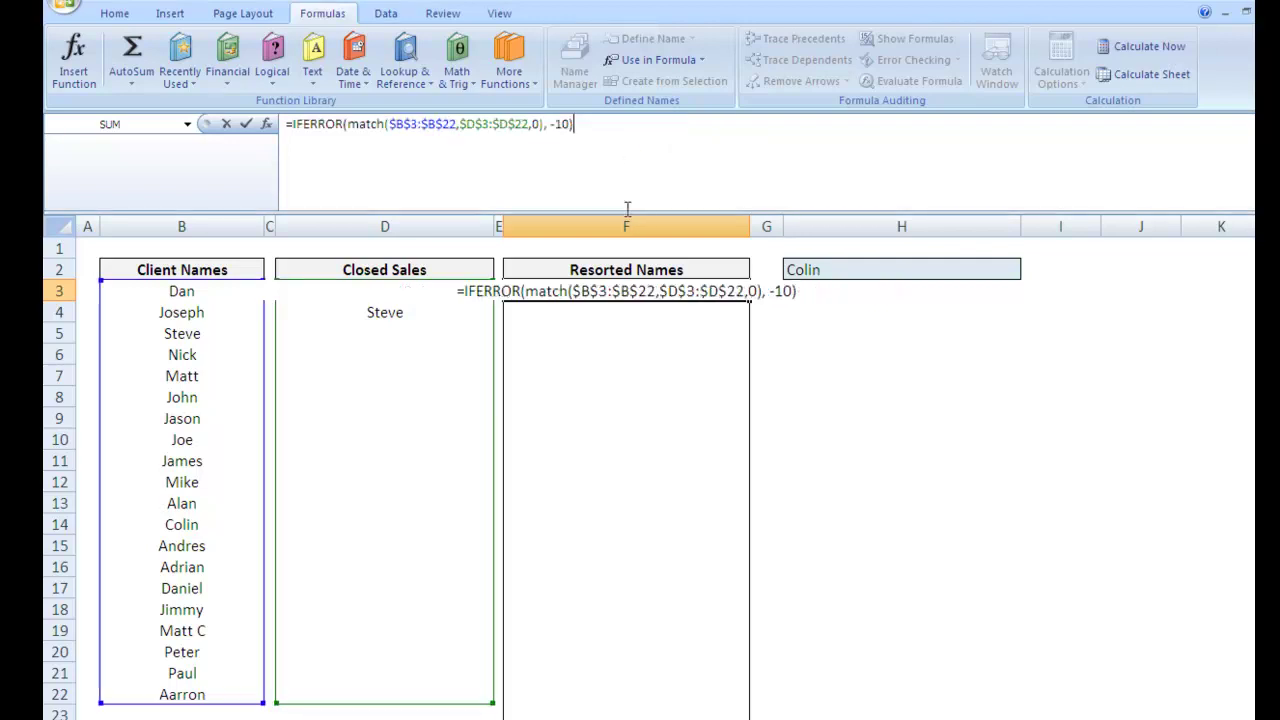
Extend F3's IFERROR fallback to -10+ROW($B$3:$B$22)/1000.
key(Left)
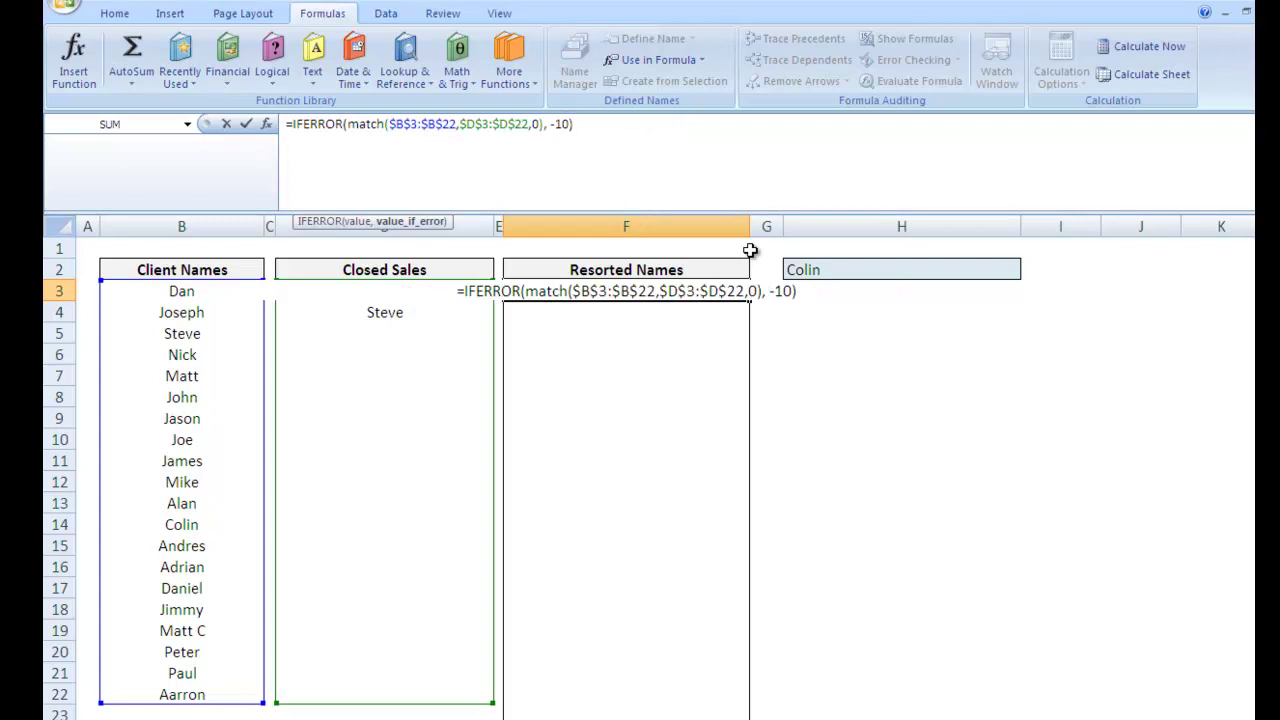
text(+)
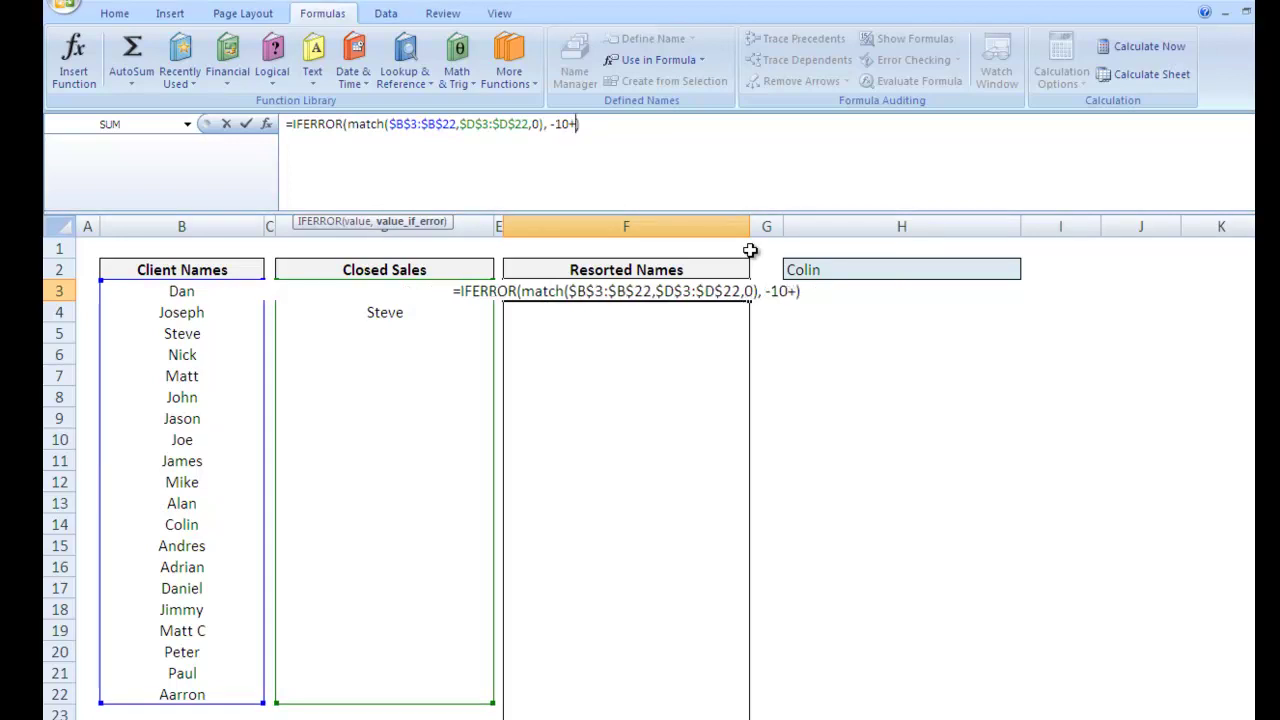
text(row()
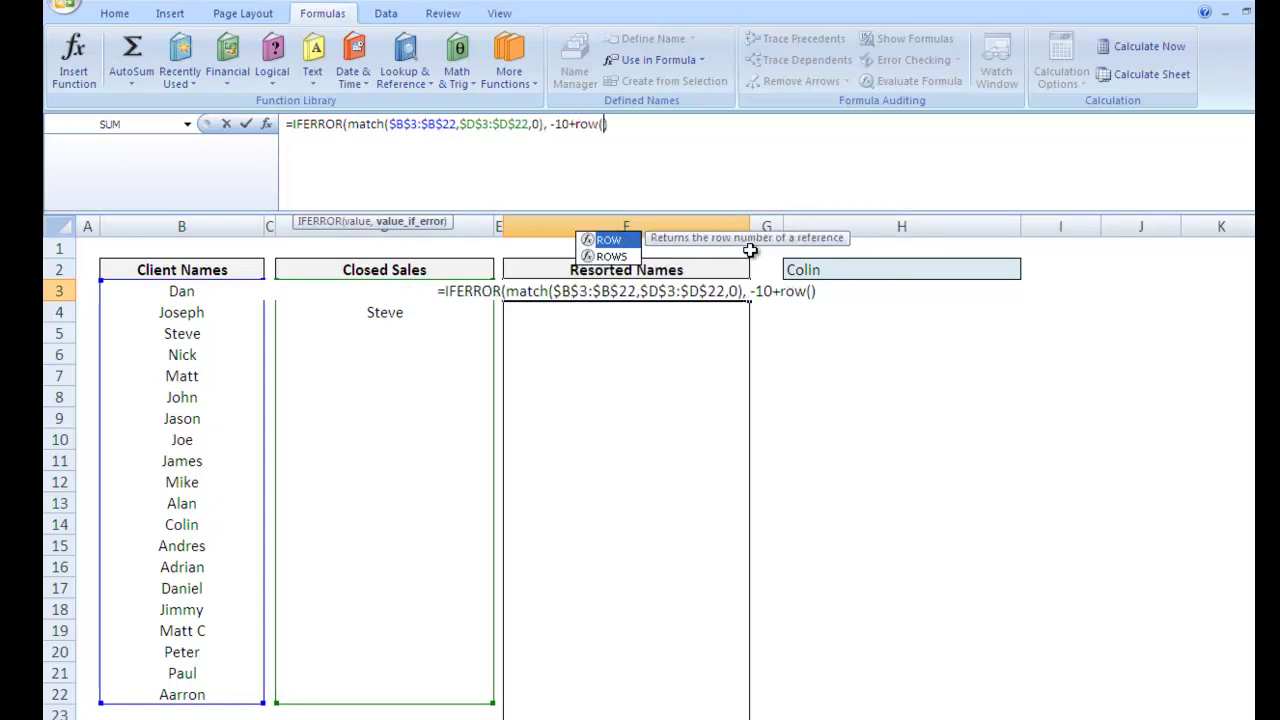
drag(181, 291, 206, 689)
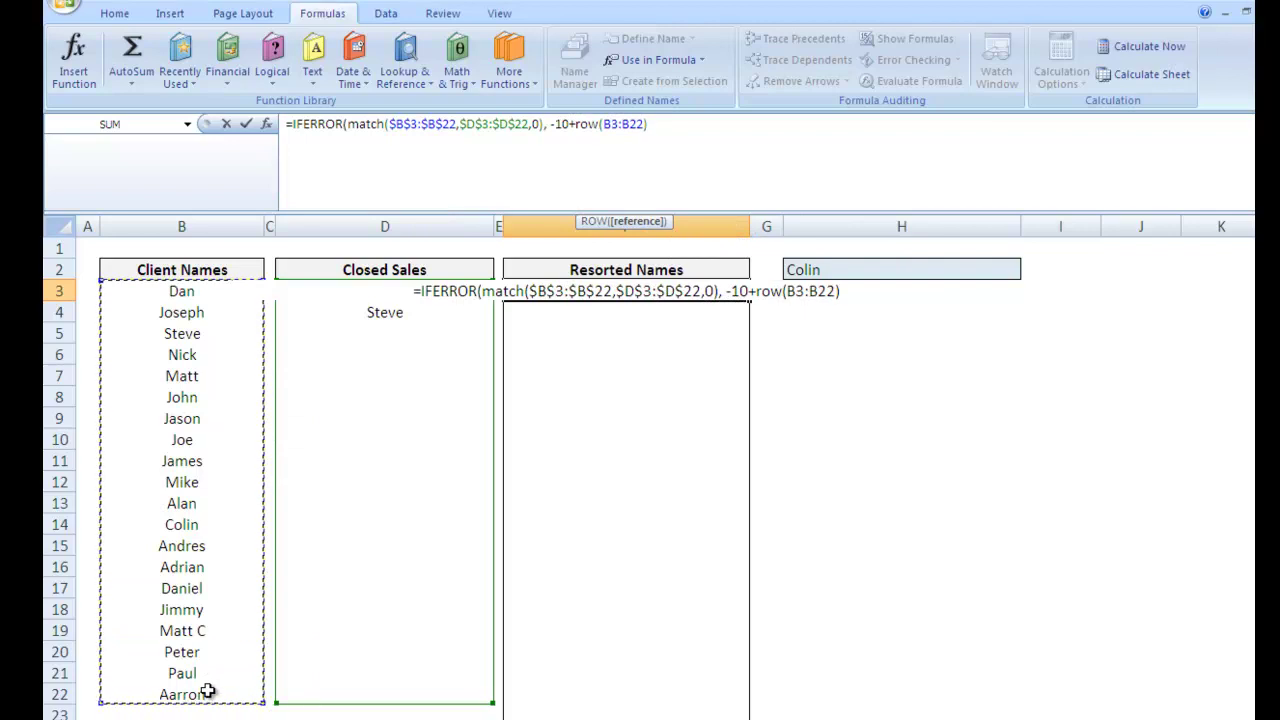
key(F4)
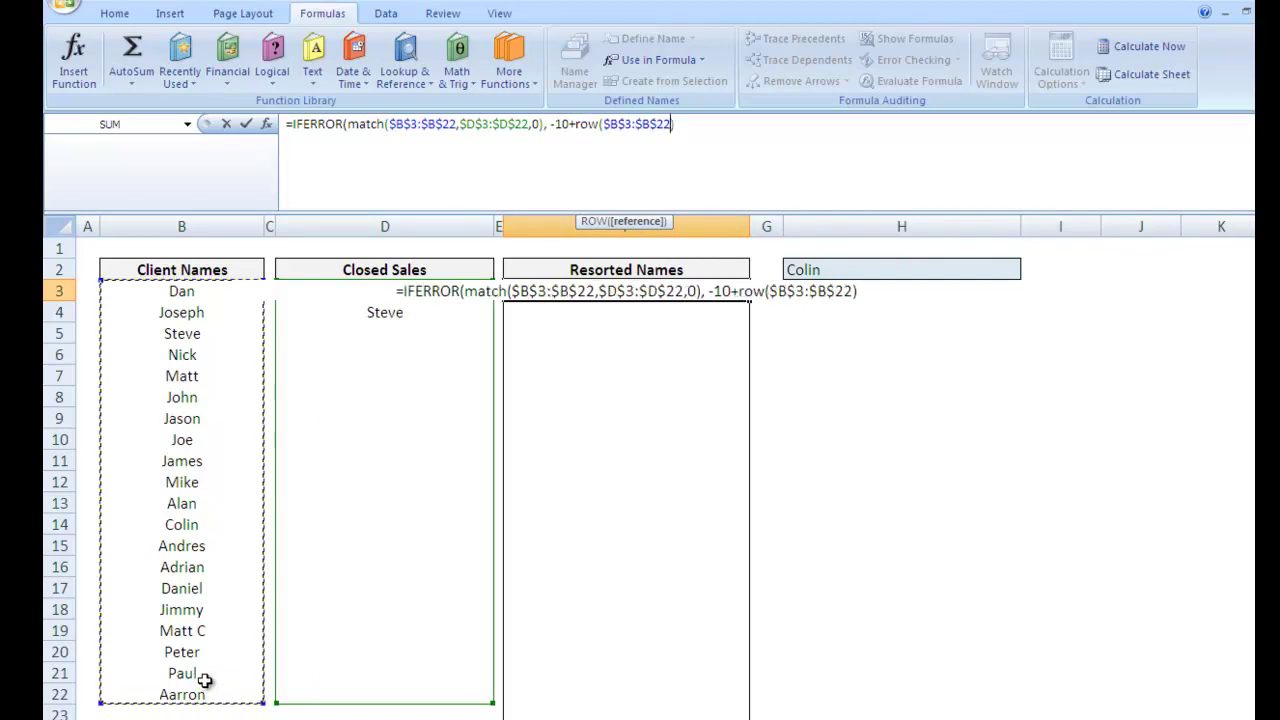
text(/)
key(BackSpace)
text()/1000)
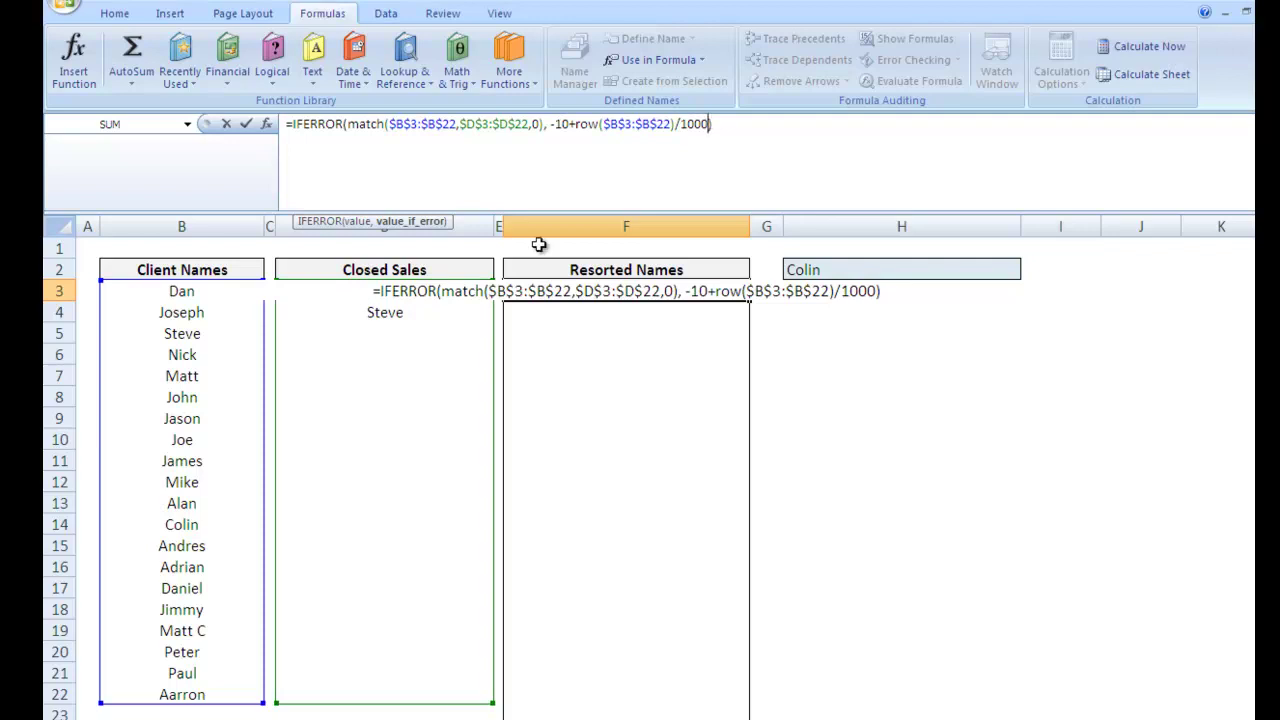
click(706, 124)
drag(291, 124, 712, 124)
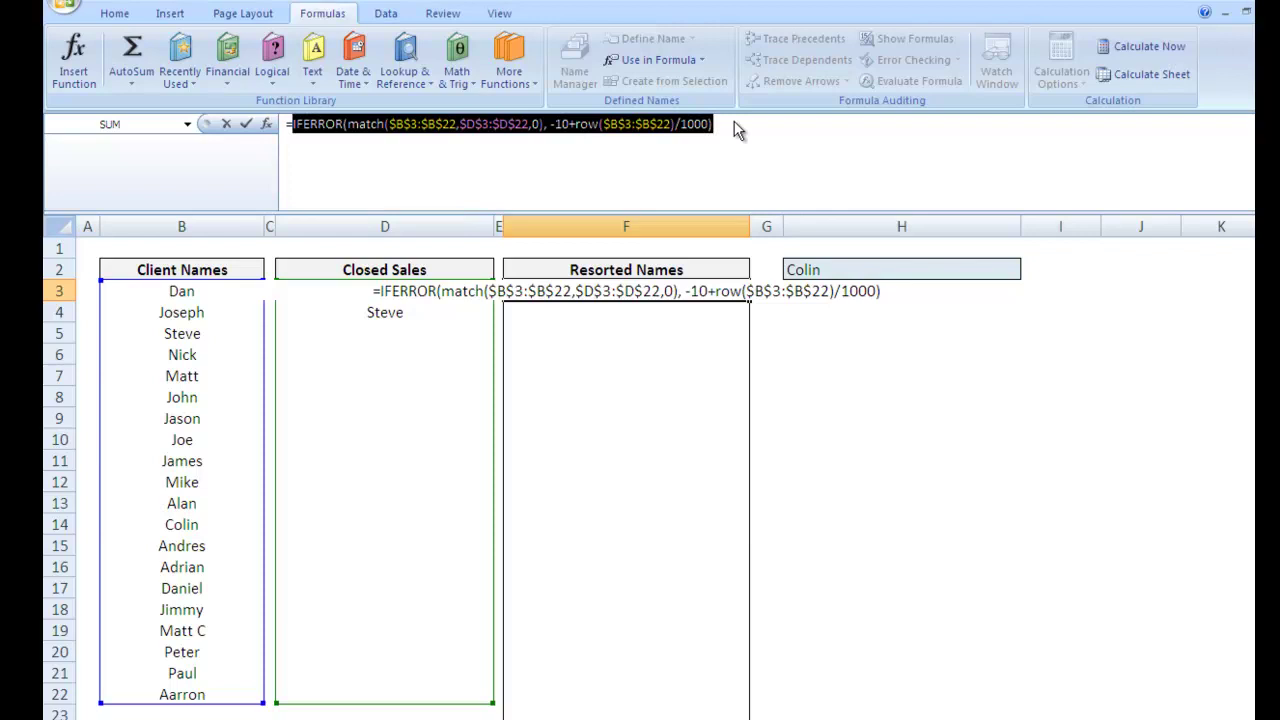
Preview F3's formula values, restore the formula, and commit it, which shows #NAME?
click(1141, 44)
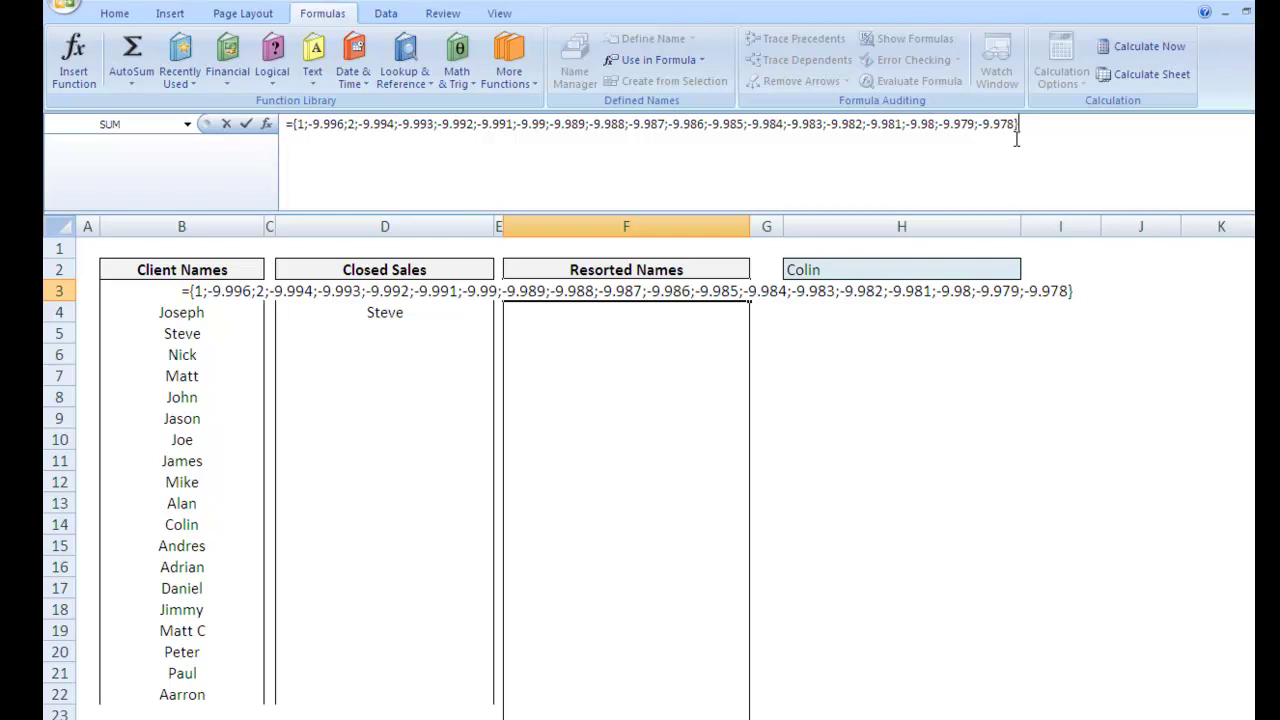
key(ctrl+z)
click(318, 128)
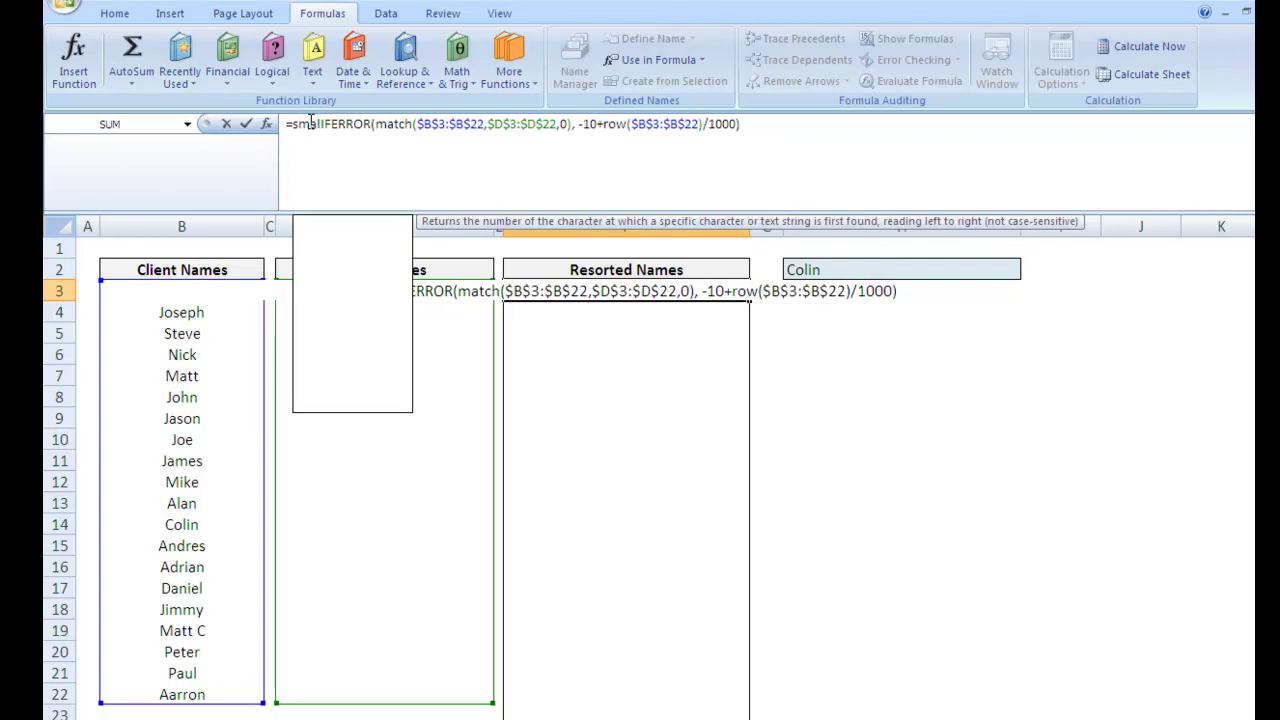
key(Tab)
Fix F3's misspelled prefix into SMALL( wrapping the IFERROR expression.
click(658, 294)
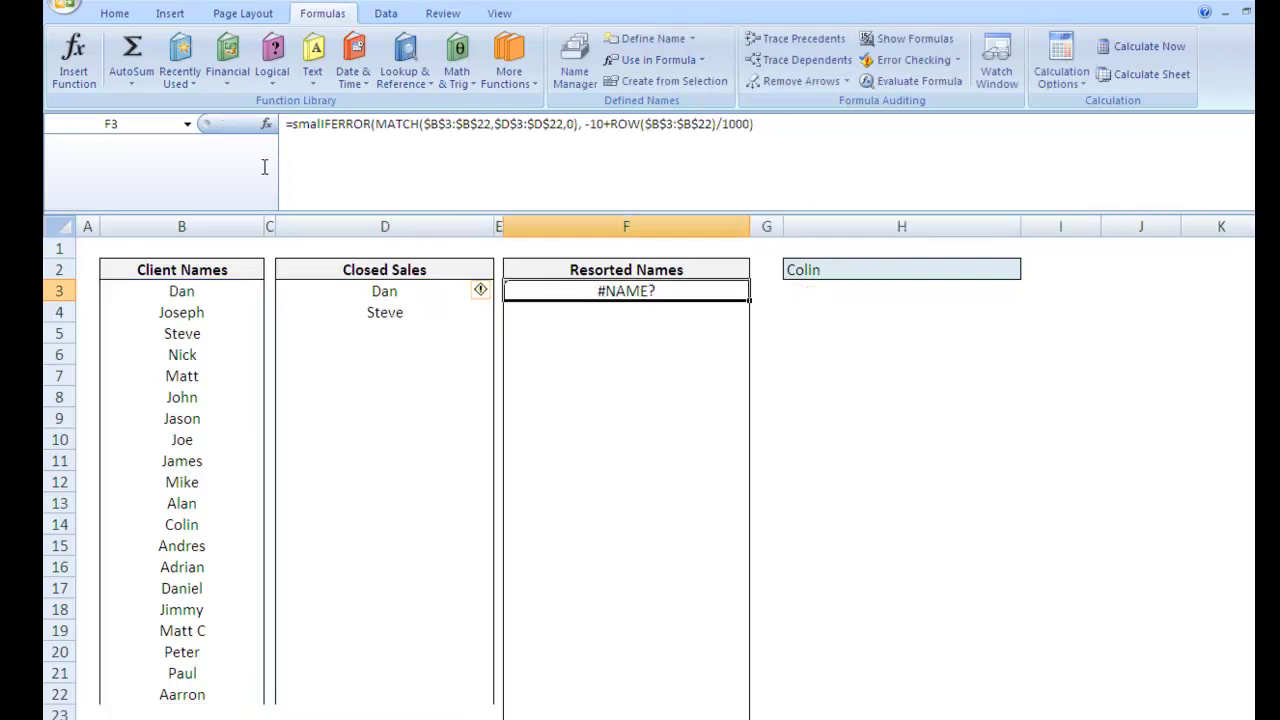
key(F2)
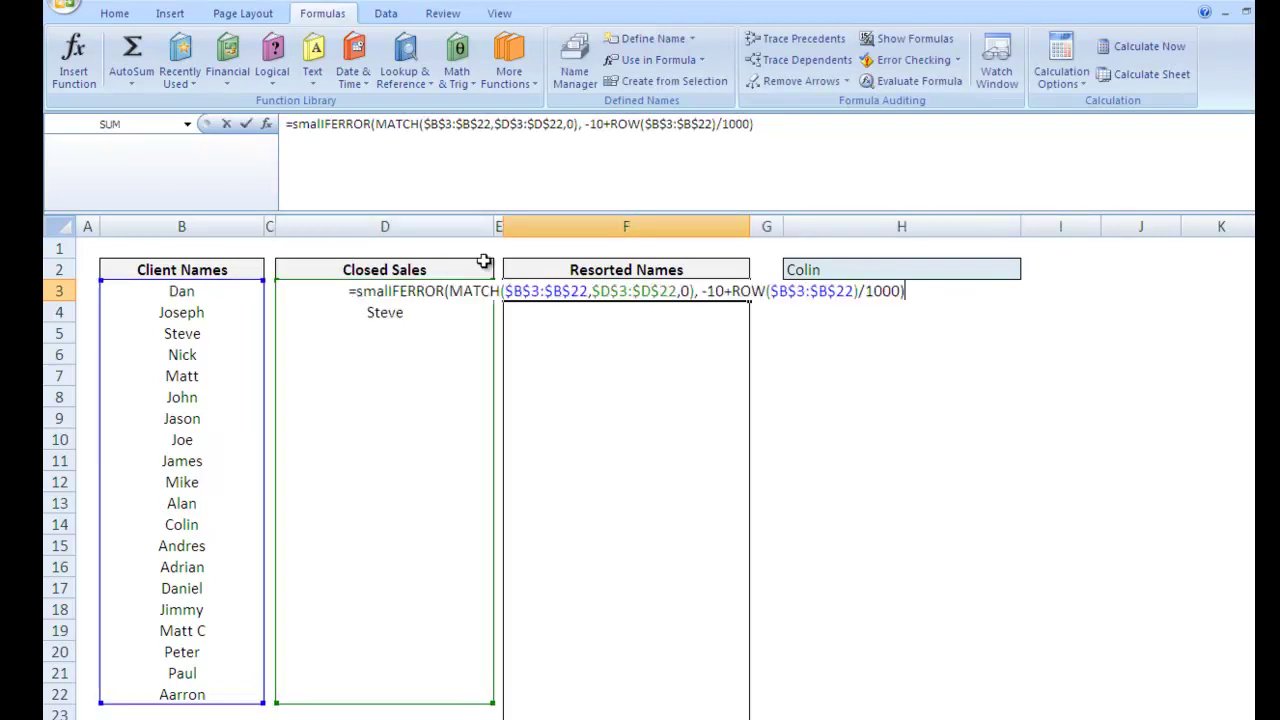
double_click(384, 289)
drag(356, 290, 392, 291)
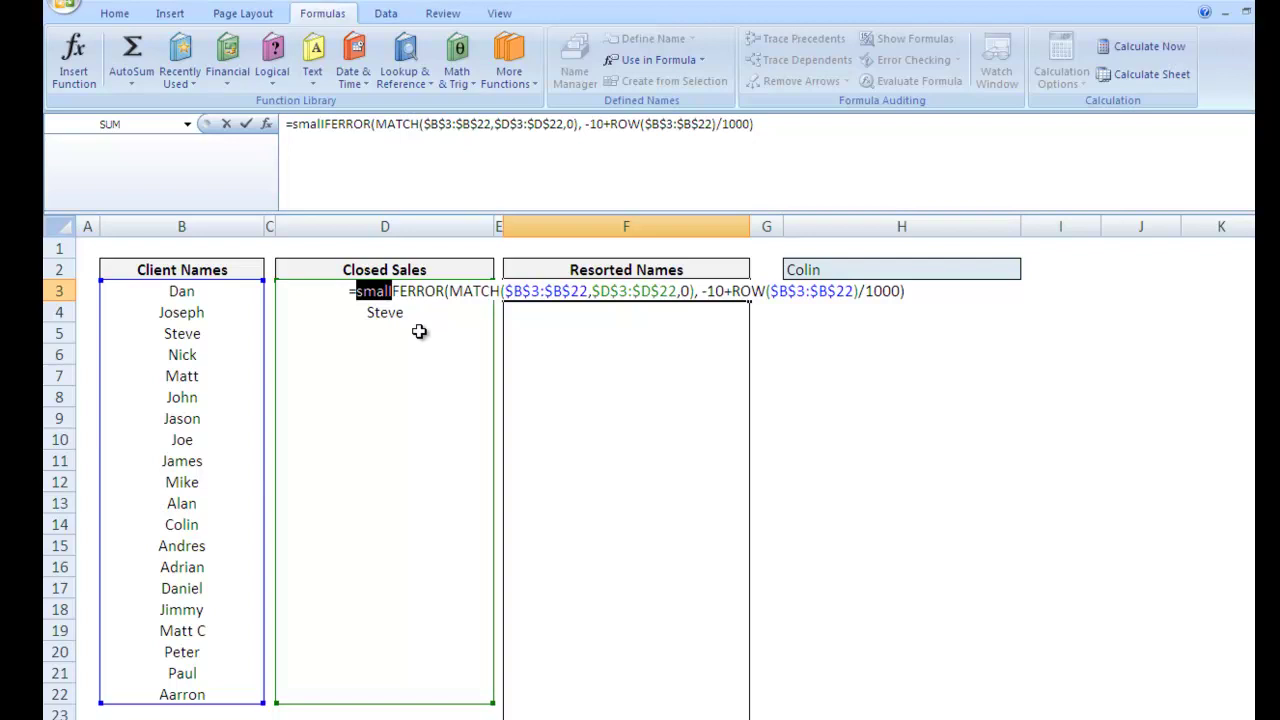
text(small)
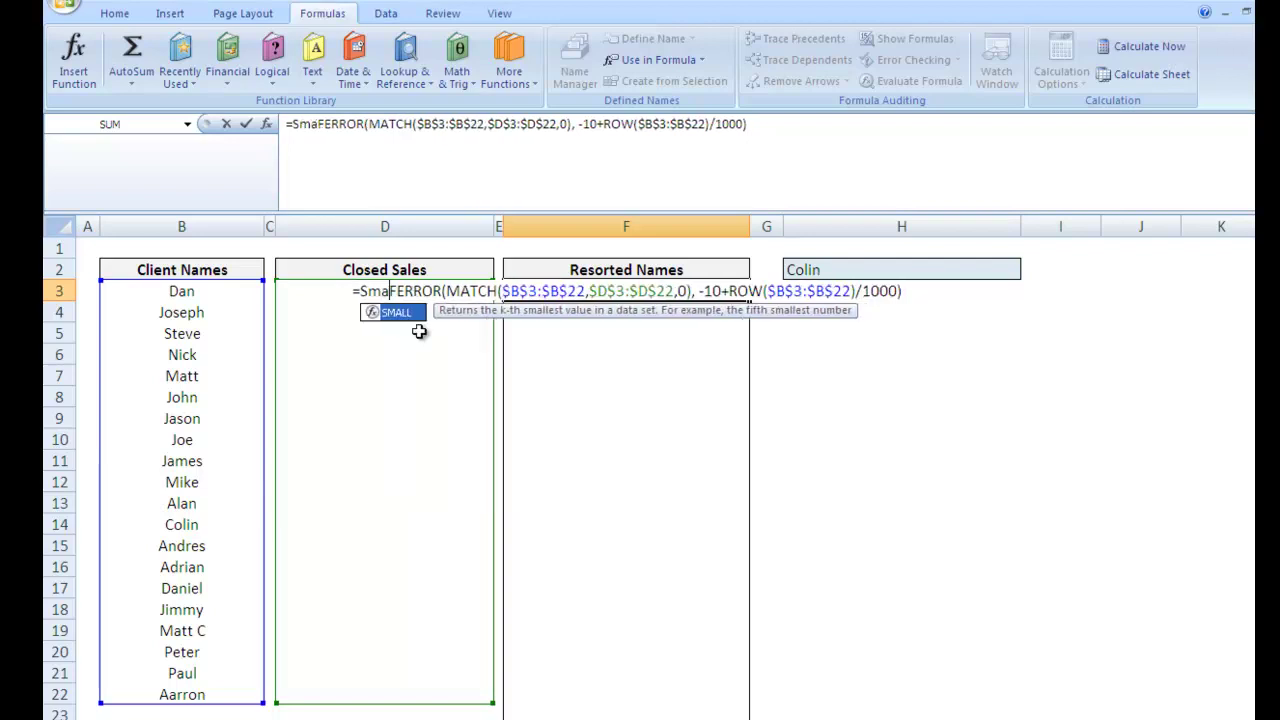
key(Tab)
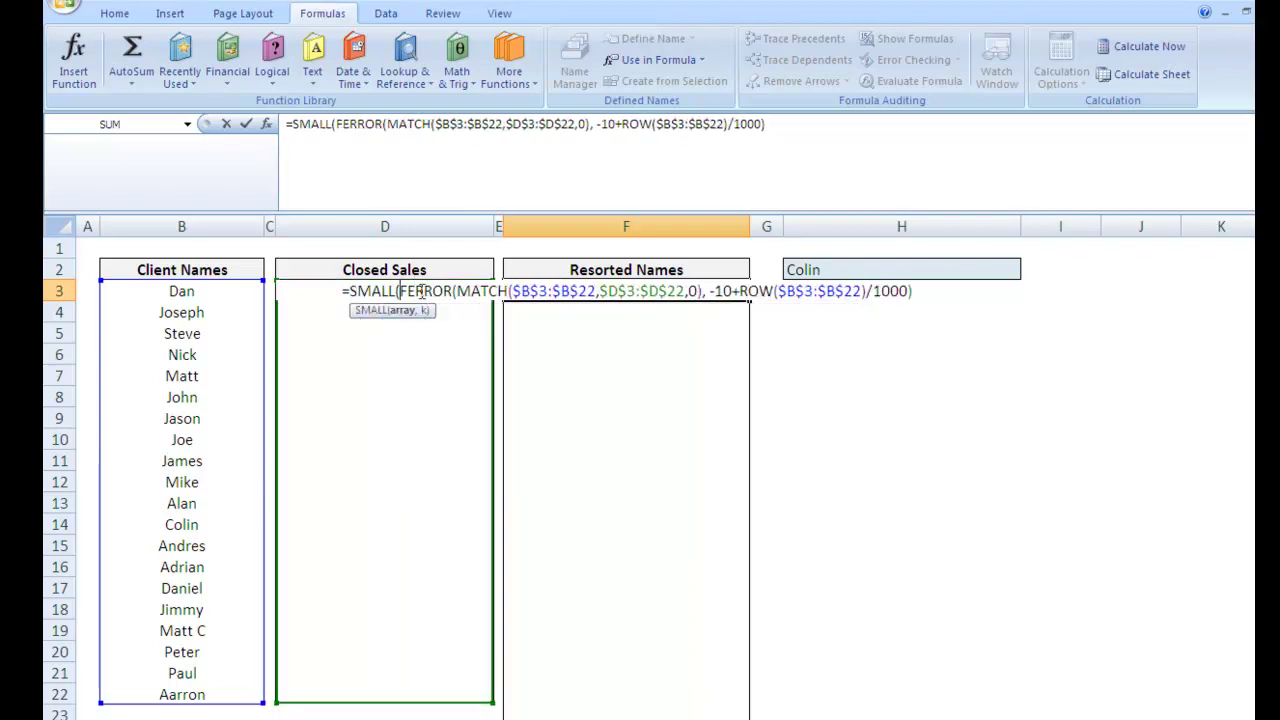
text(/)
key(BackSpace)
text(I)
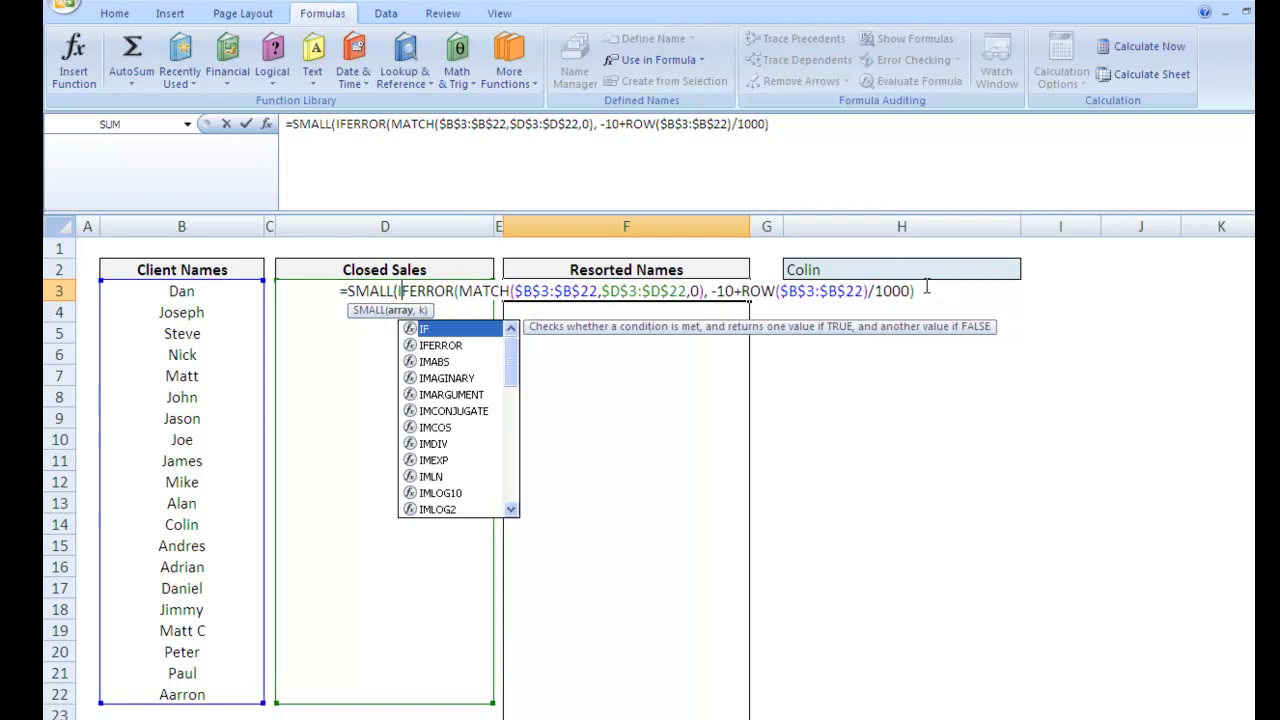
click(925, 291)
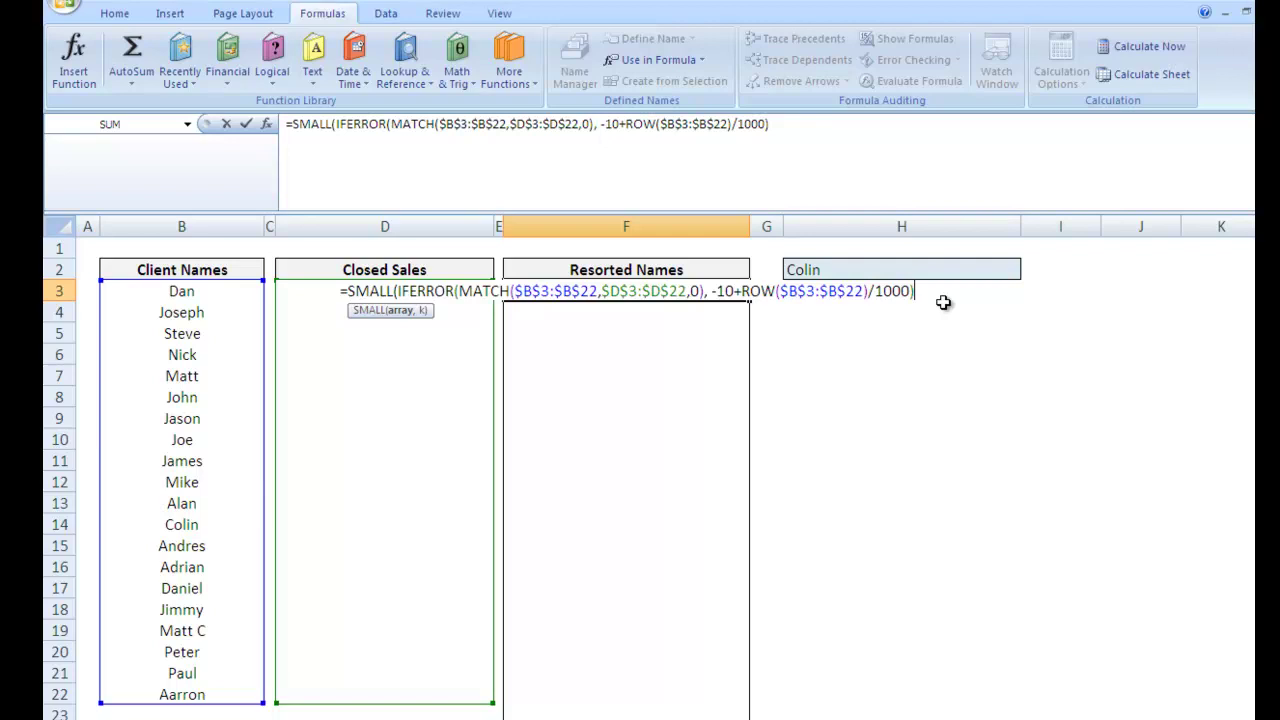
Add ROWS($F$3:f3) as SMALL's k argument and close the formula.
text(, )
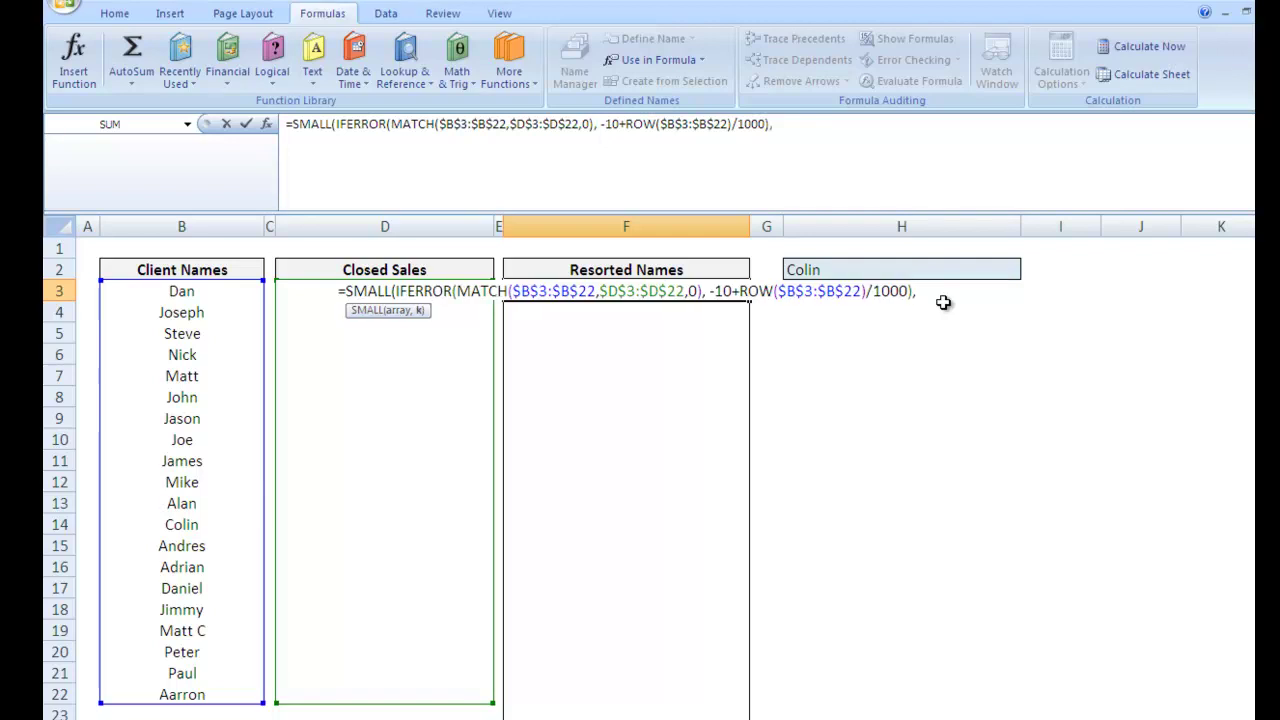
text(ro)
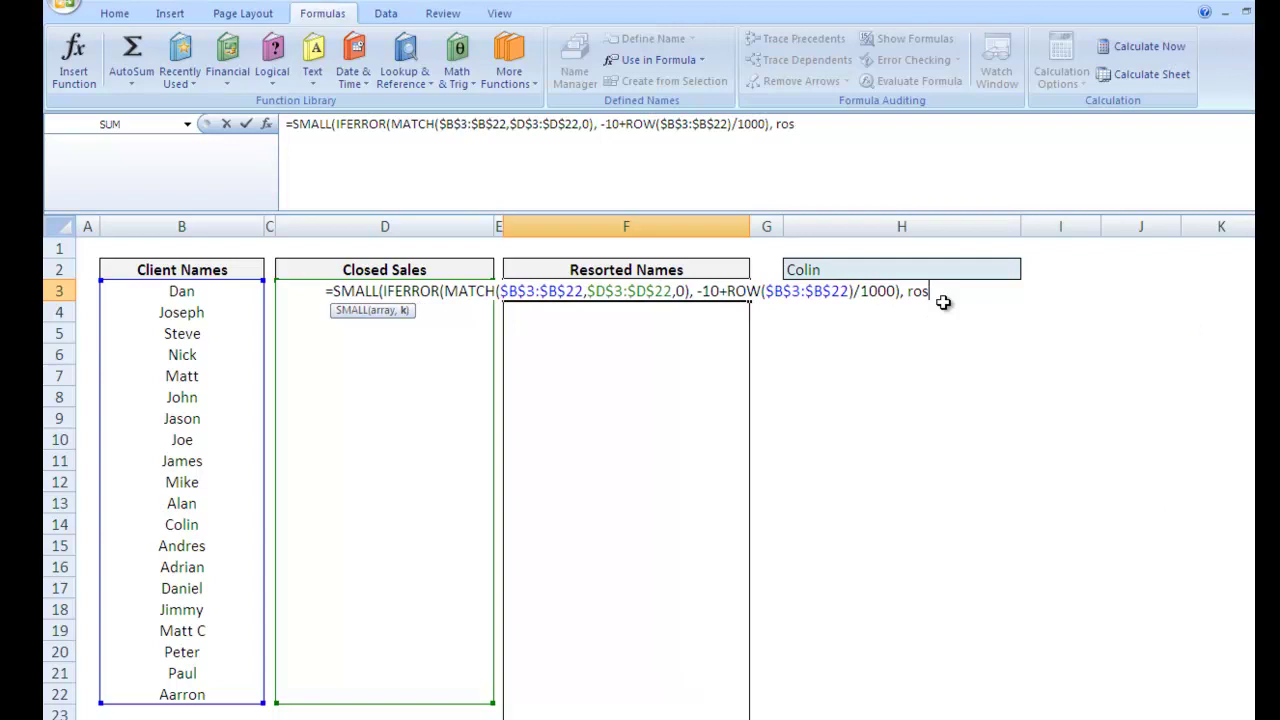
text(ws)
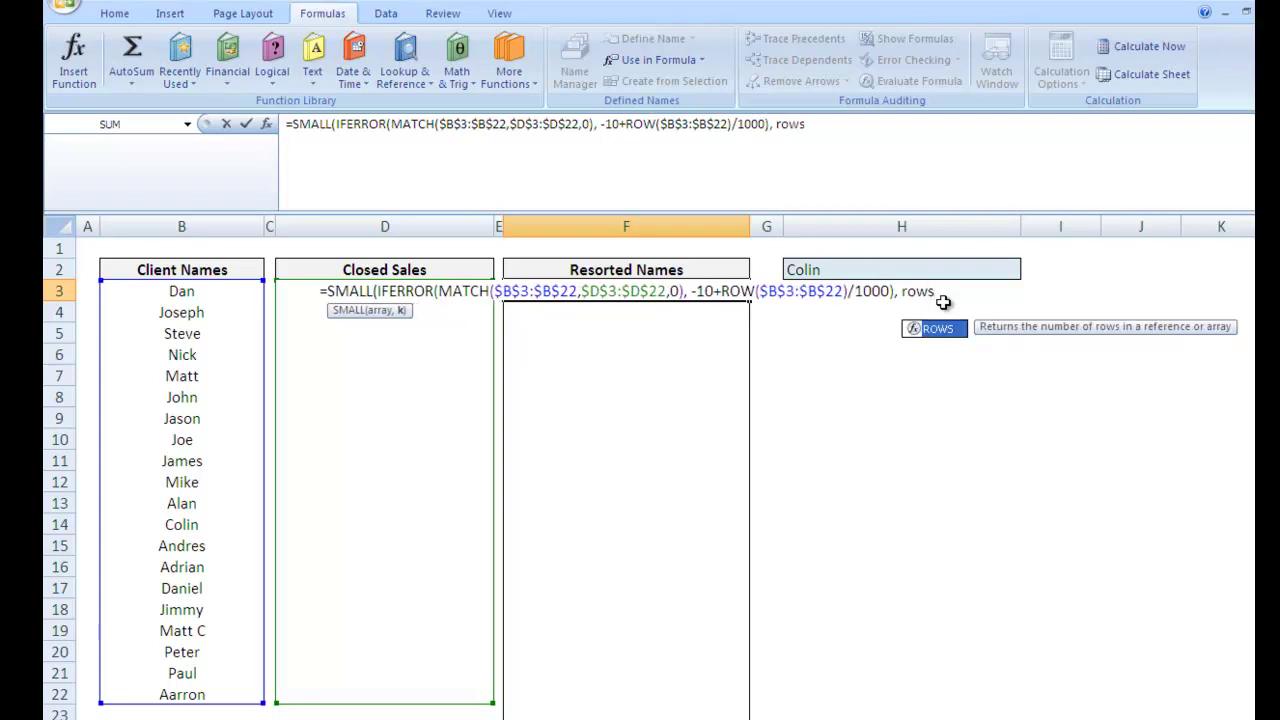
text(()
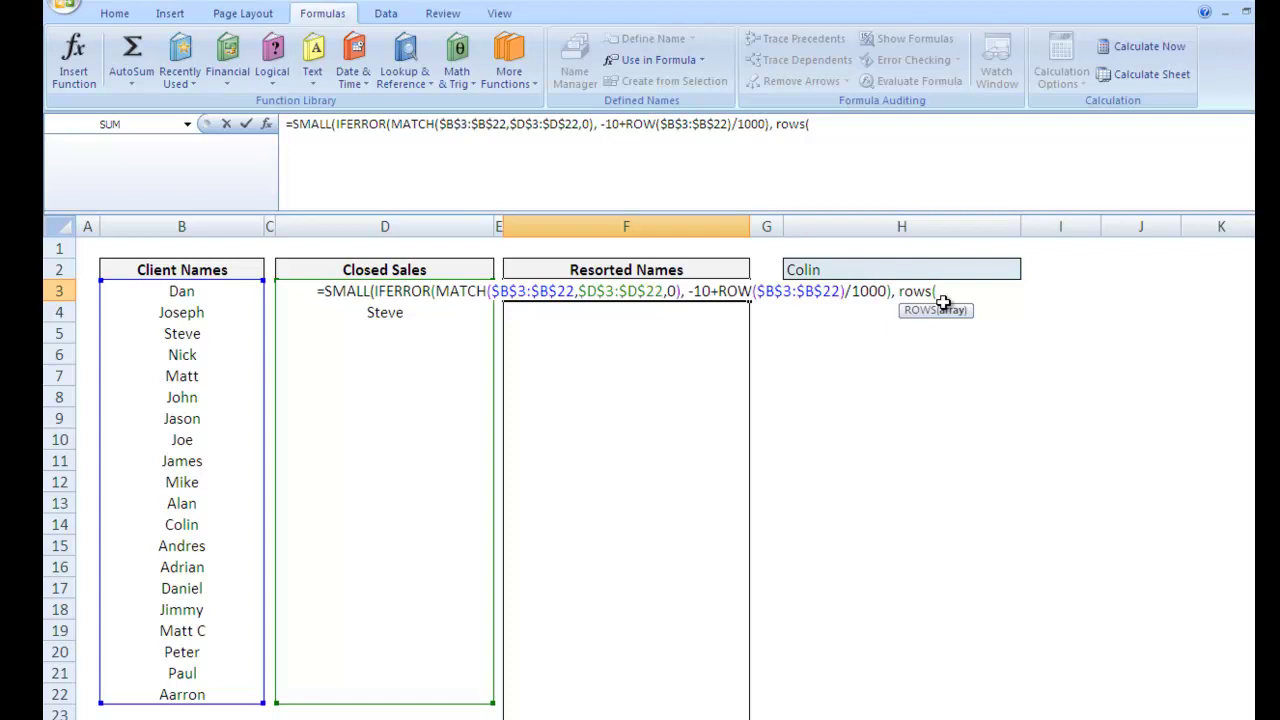
text(f3)
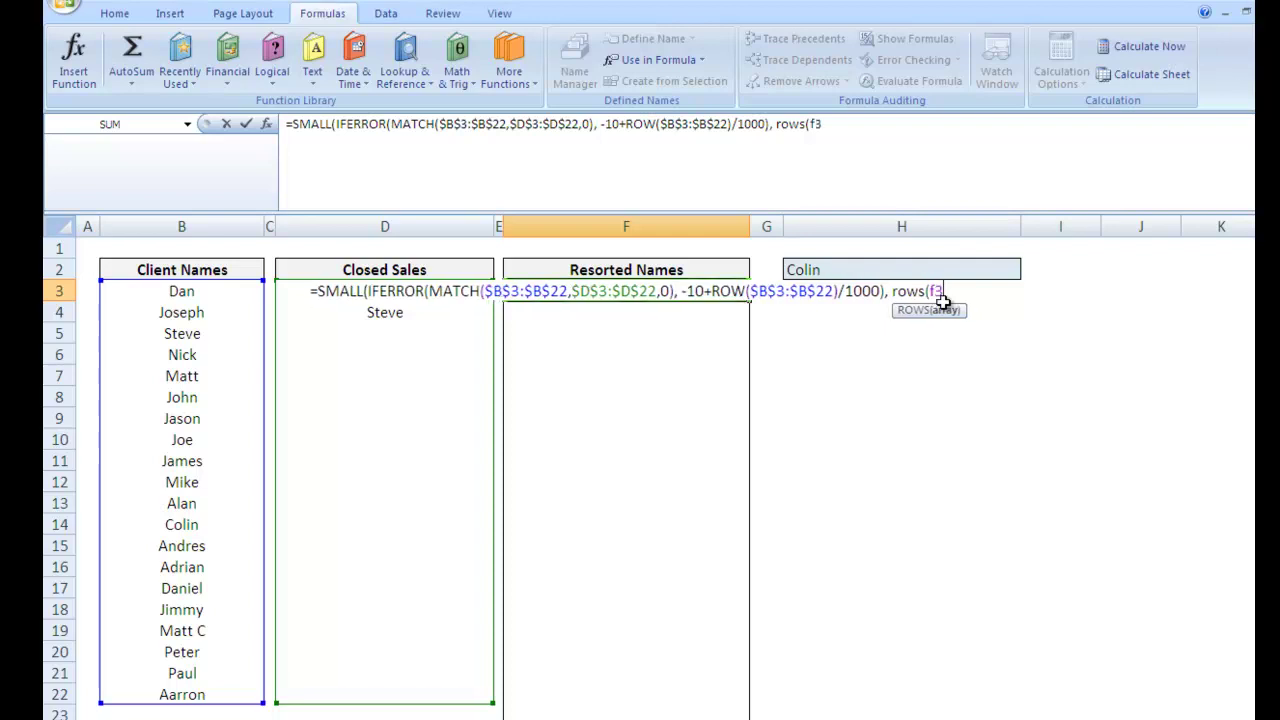
text(:f3)
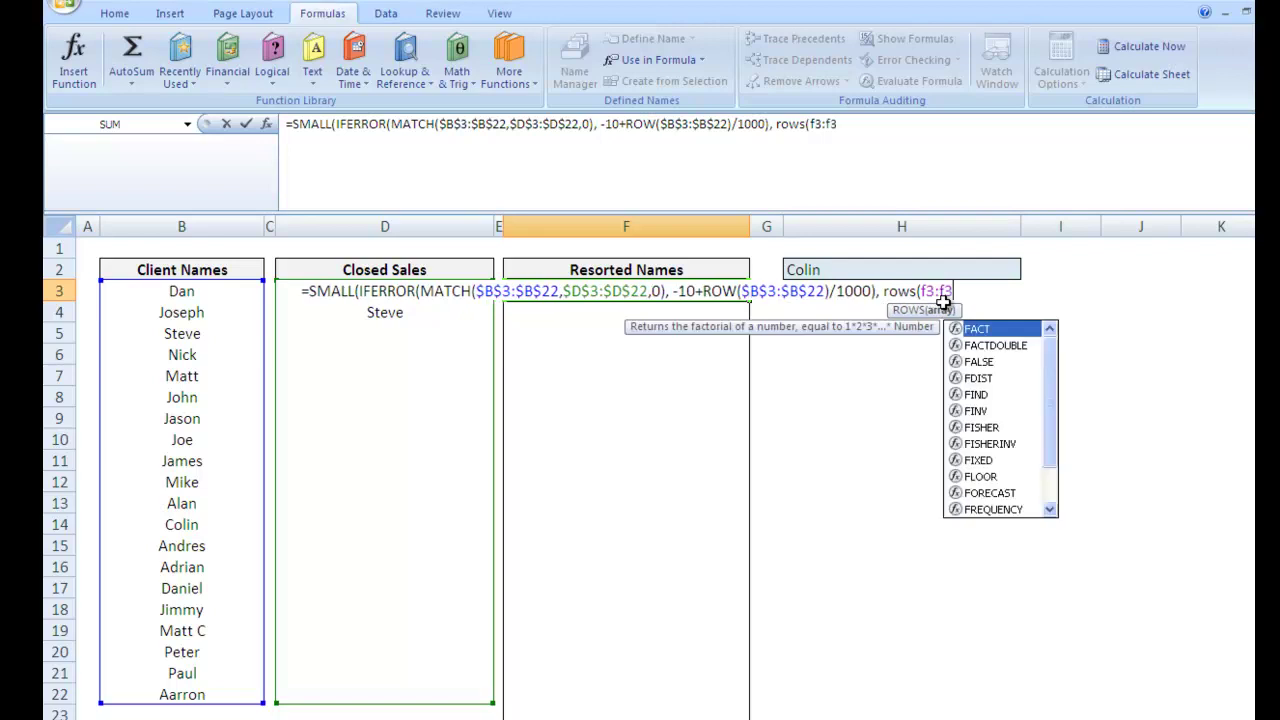
text())
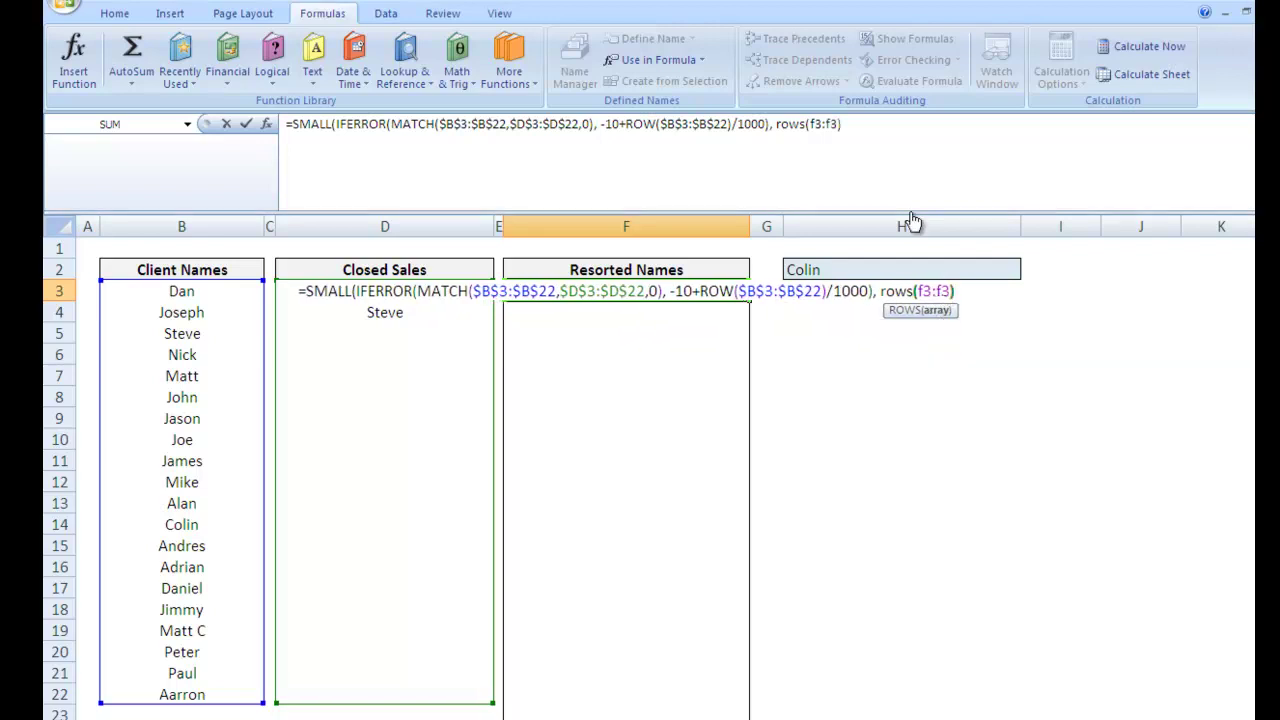
drag(918, 291, 931, 291)
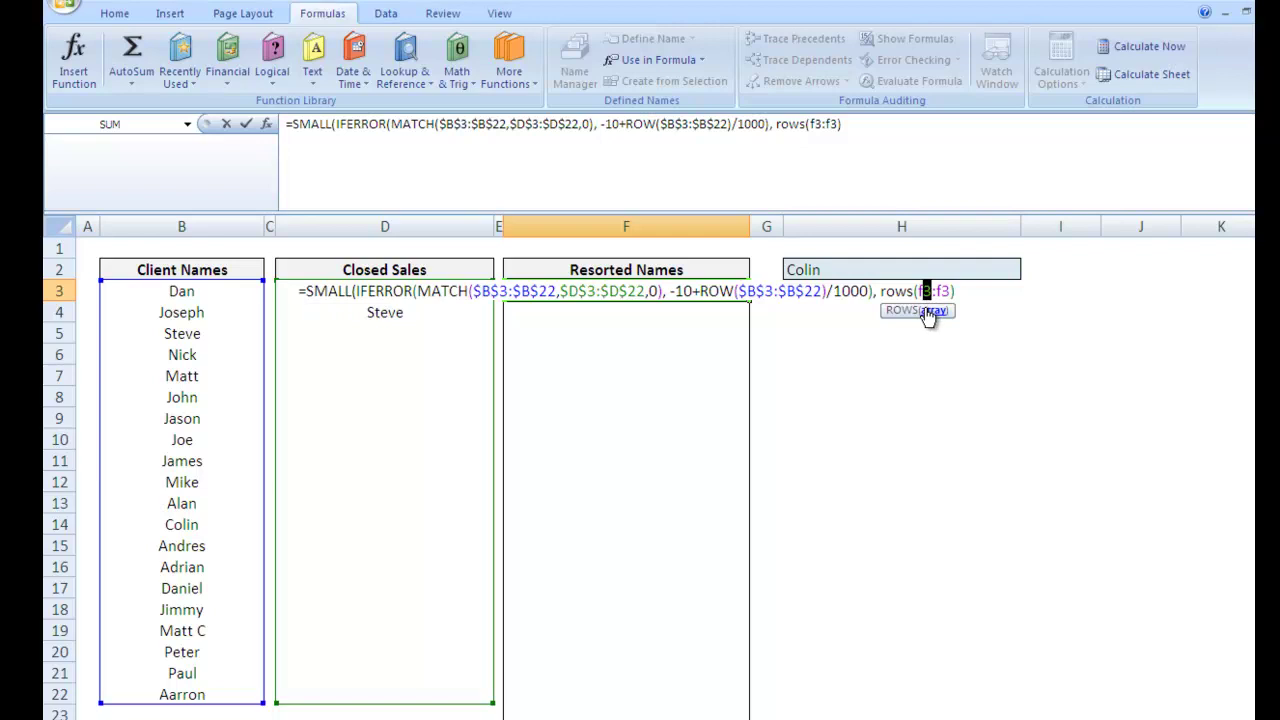
key(F4)
click(970, 290)
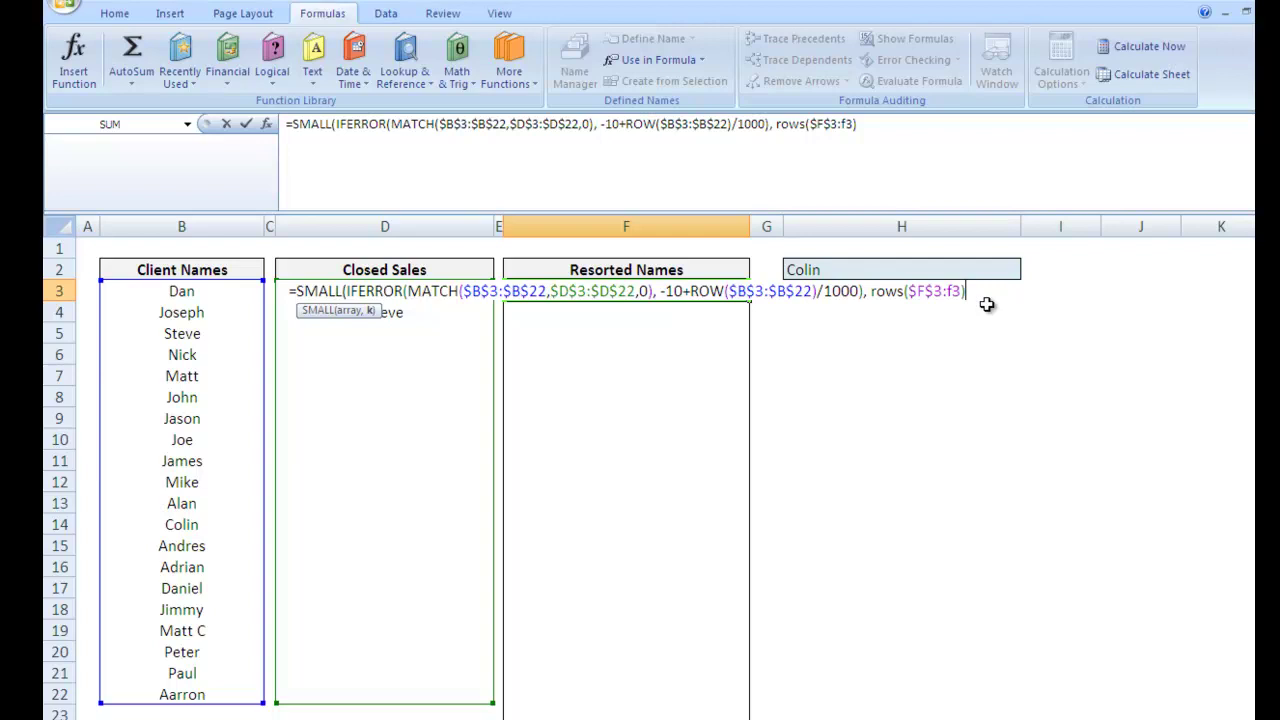
text())
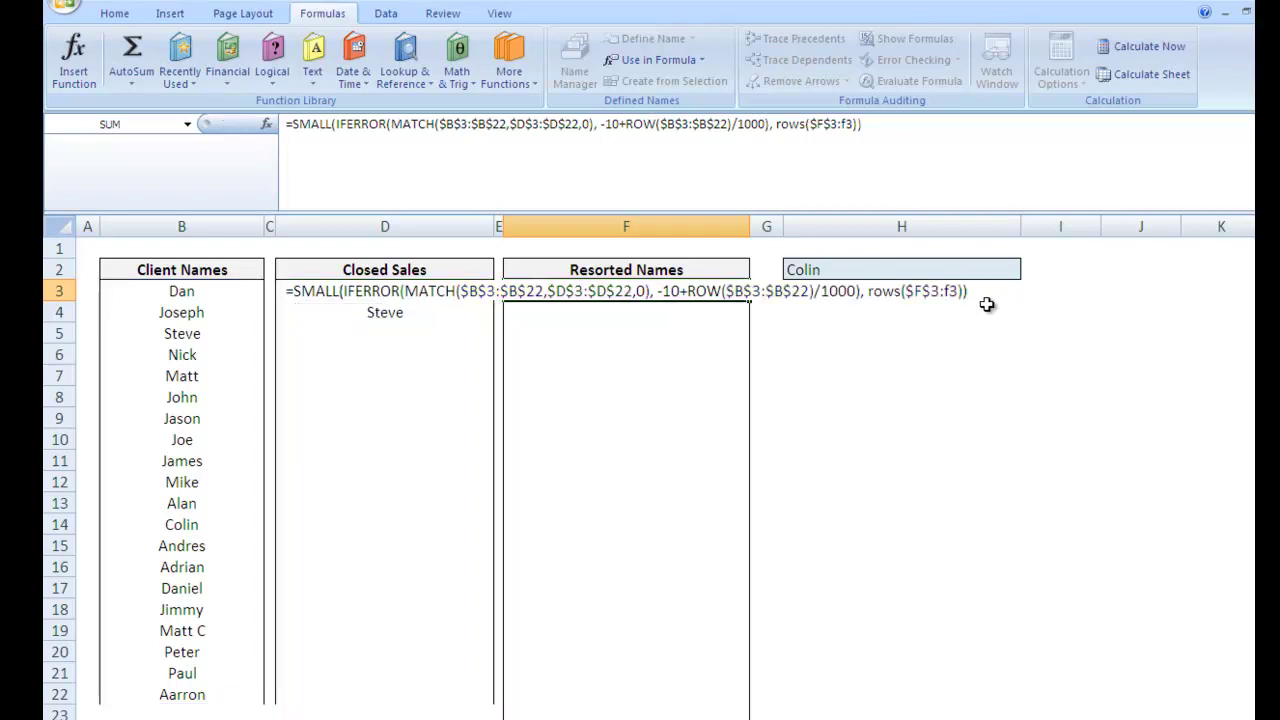
Commit F3 as an array formula returning -9.996, then review B4 and F3.
key(ctrl+shift+Return)
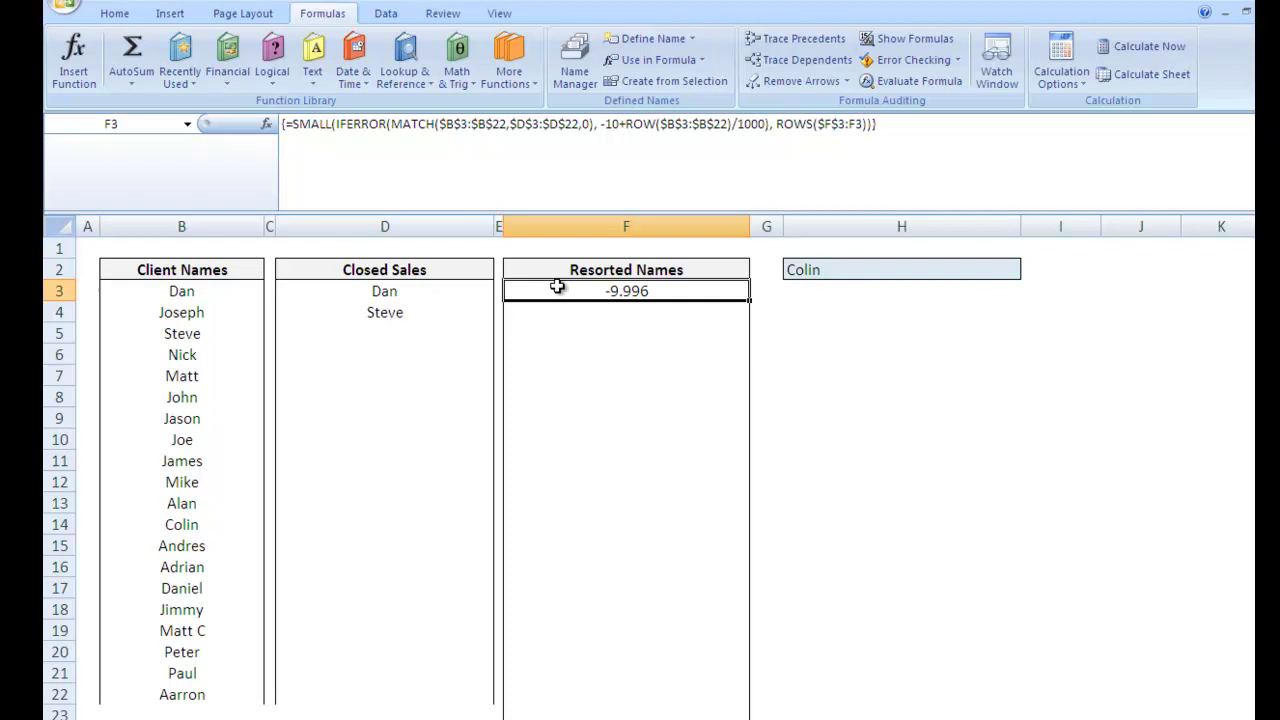
click(198, 313)
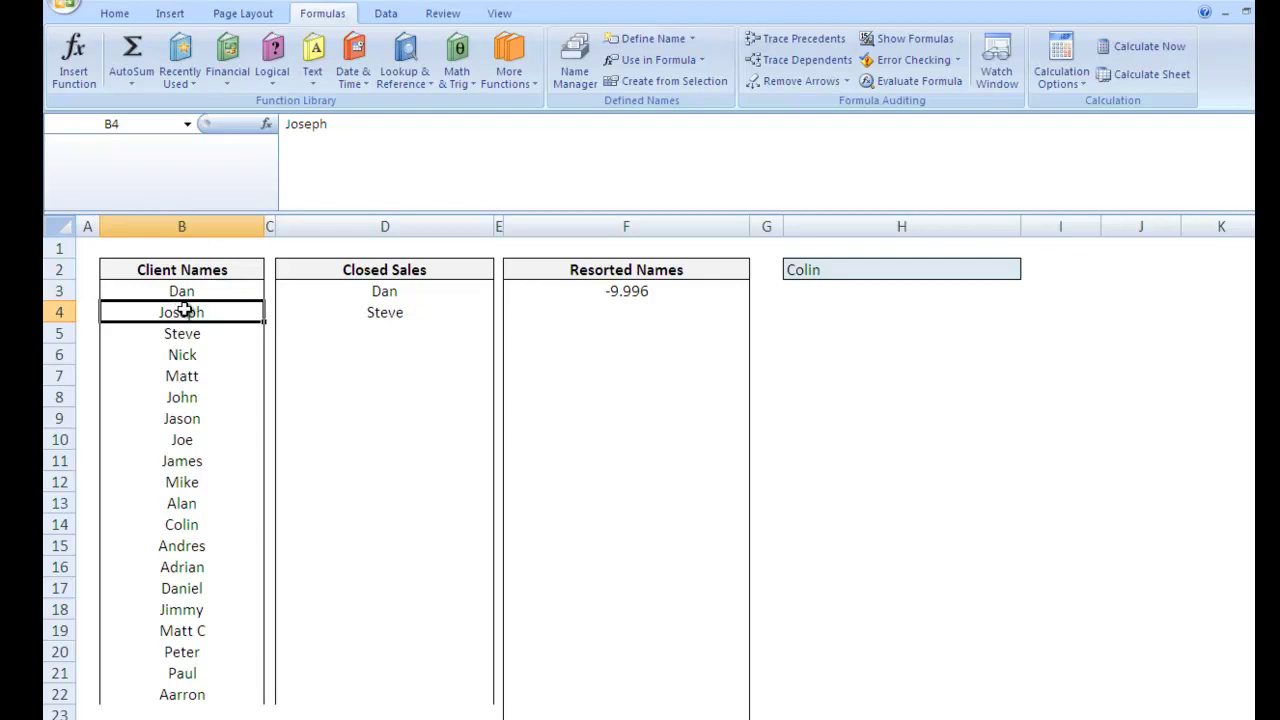
click(598, 290)
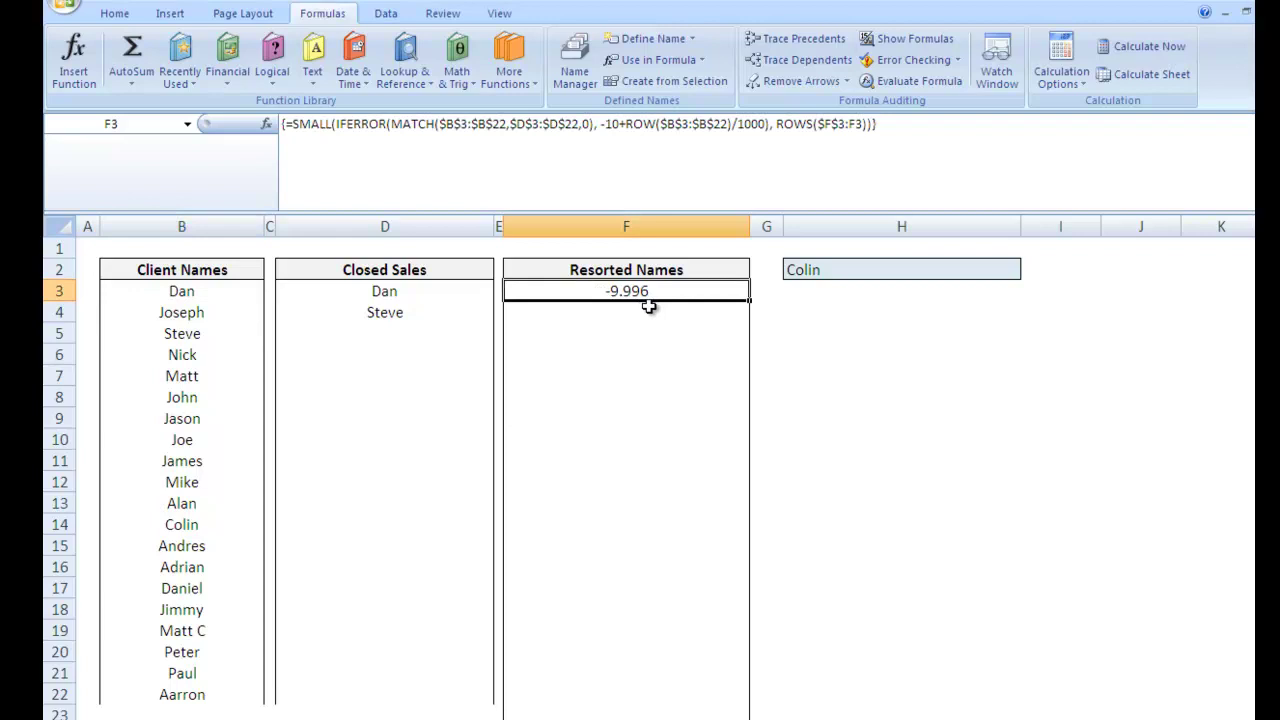
Wrap F3's SMALL in MATCH against the pasted IFERROR array with 0, entered as an array formula returning 2.
click(294, 124)
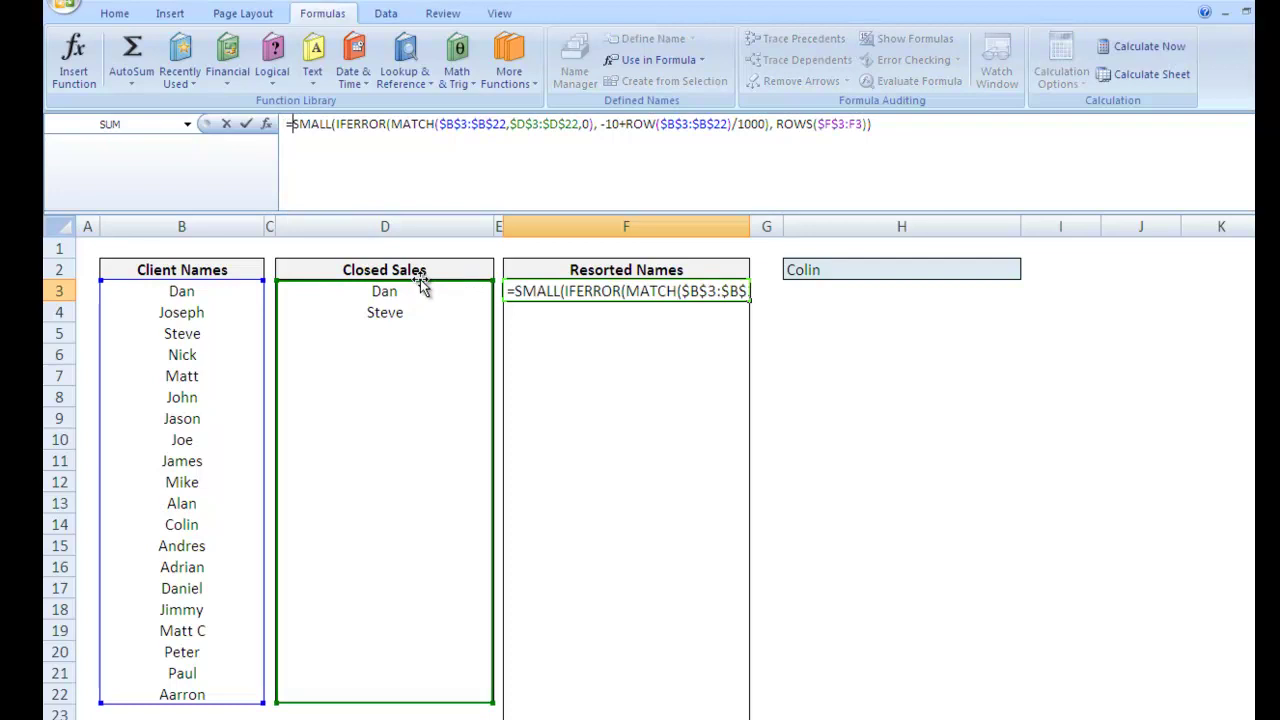
text(match()
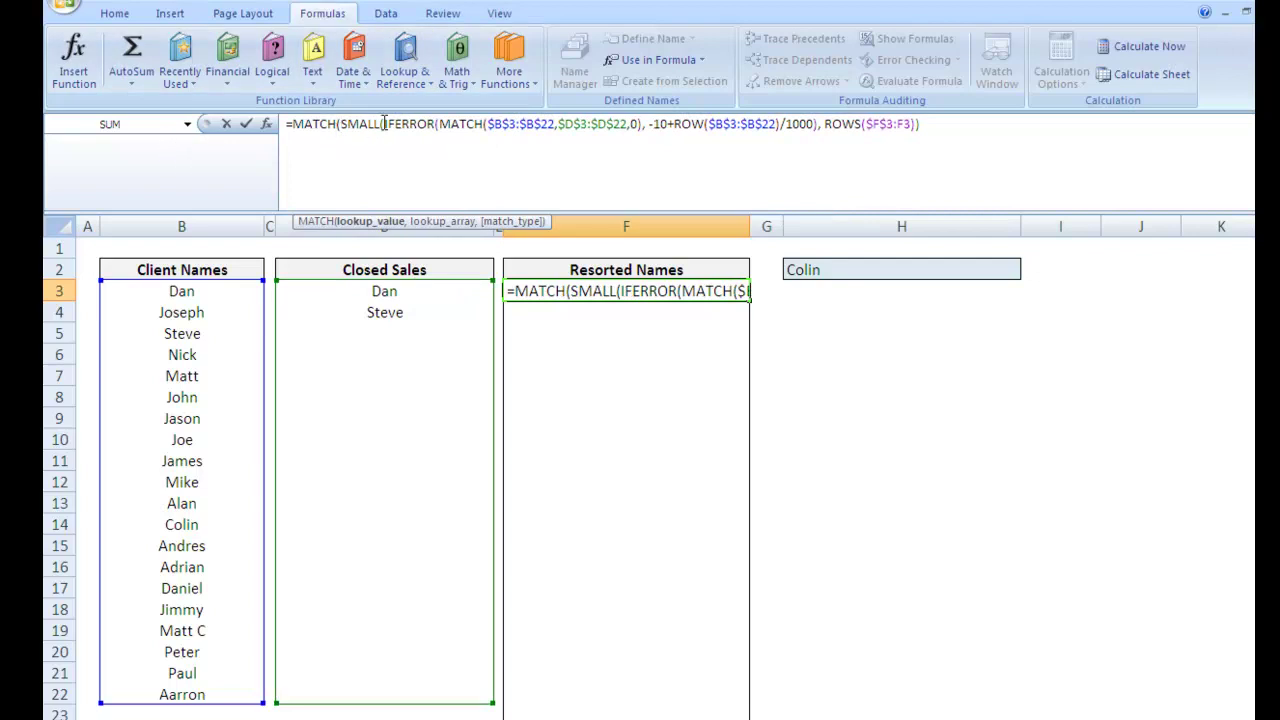
drag(384, 123, 818, 123)
key(ctrl+c)
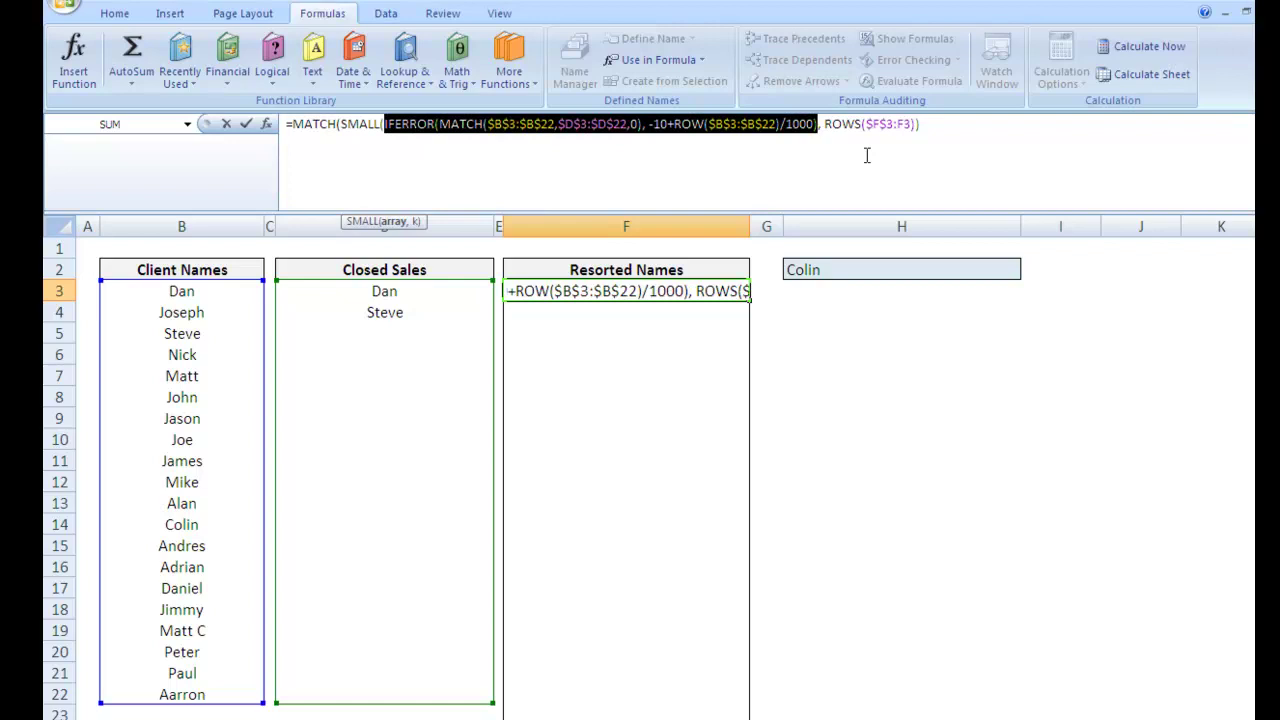
click(968, 131)
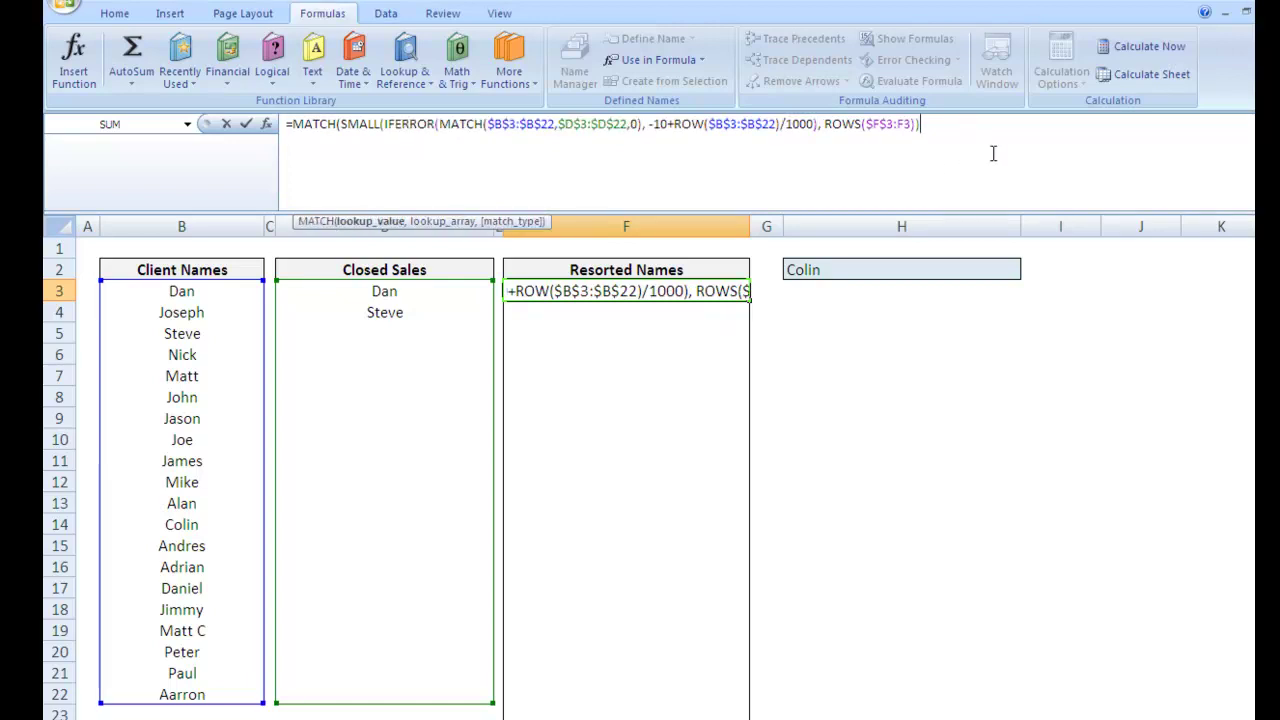
text(),)
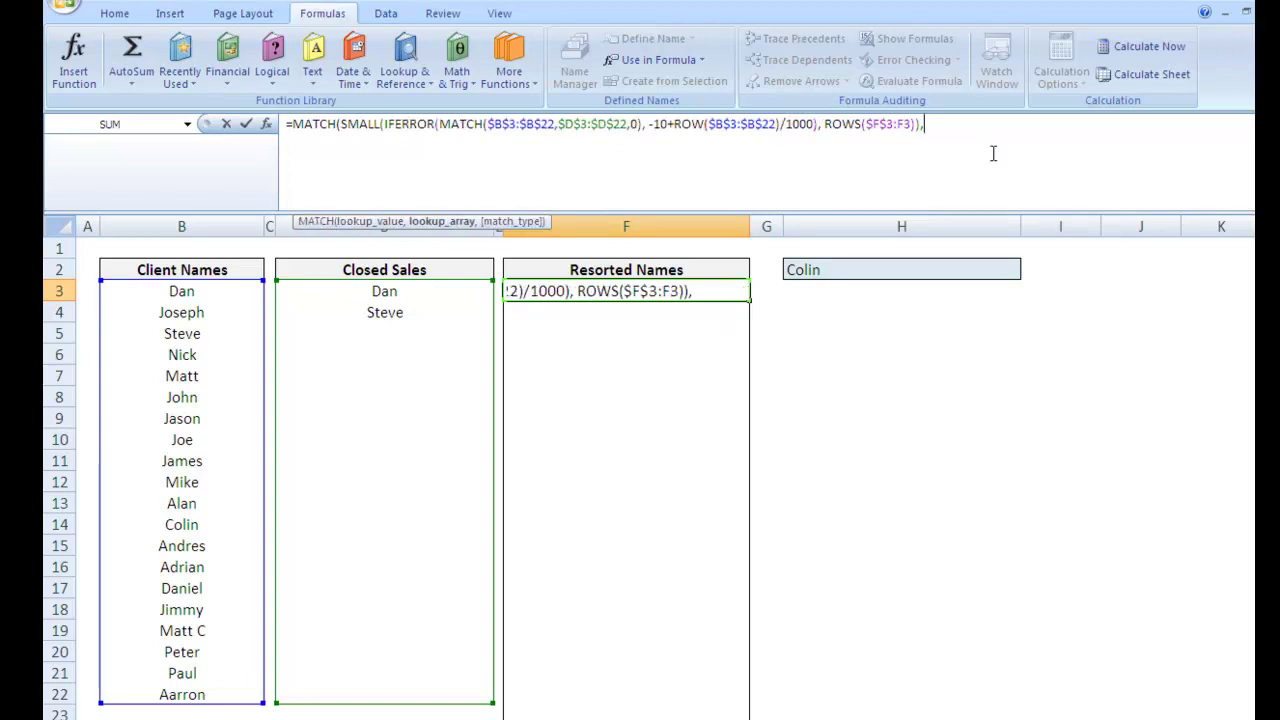
key(ctrl+v)
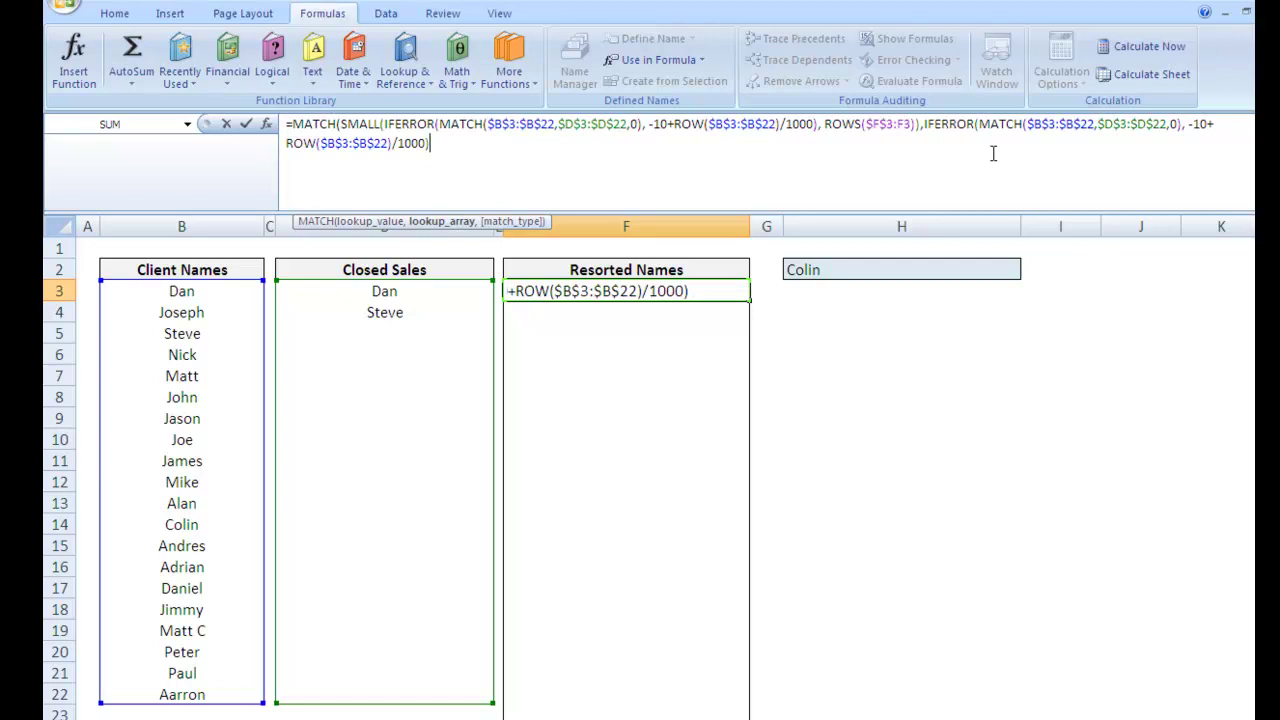
text(,0))
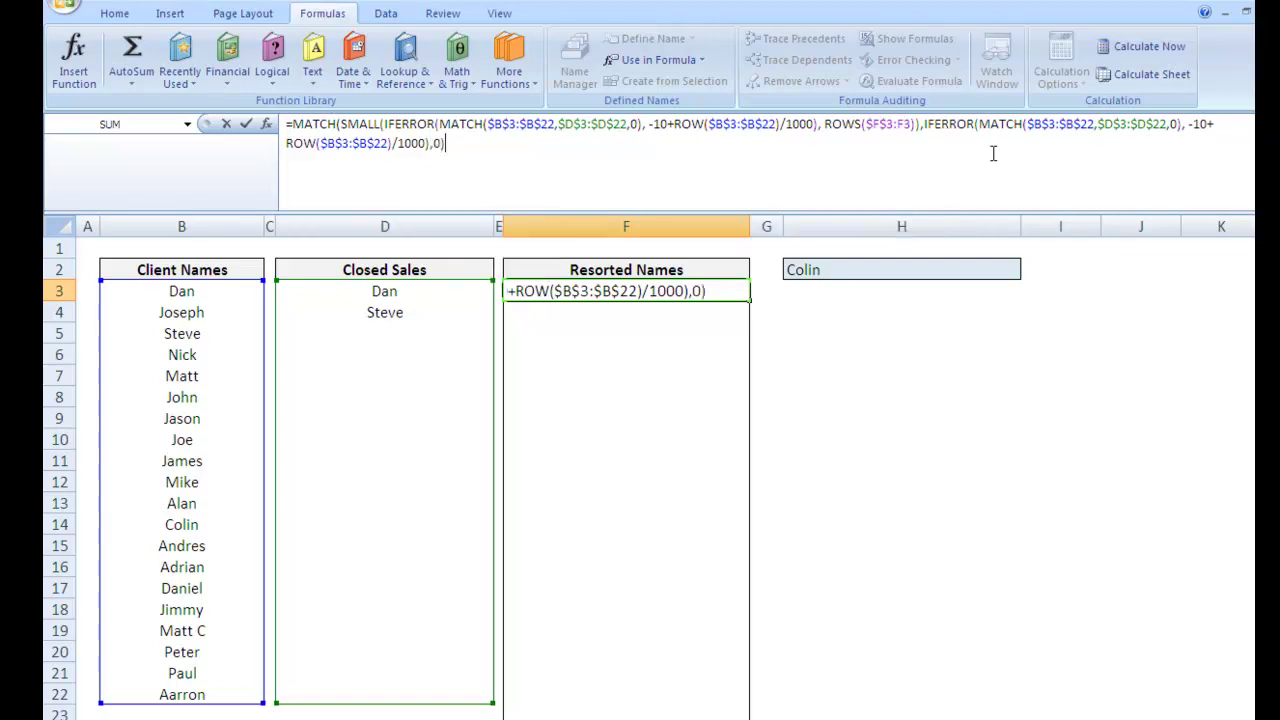
key(ctrl+shift+Return)
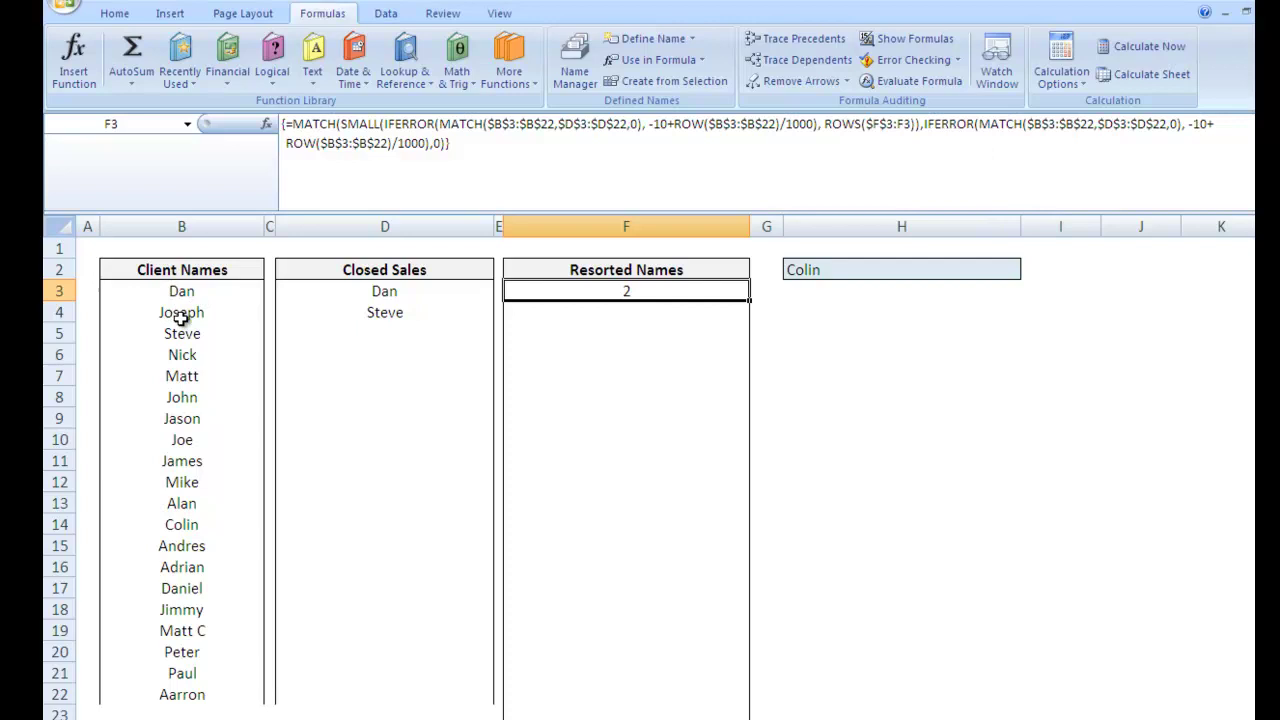
Wrap the F3 formula in INDEX($B$3:$B$22, …, 0) as an array formula and fill it down to F23.
key(F2)
click(100, 290)
text(ind)
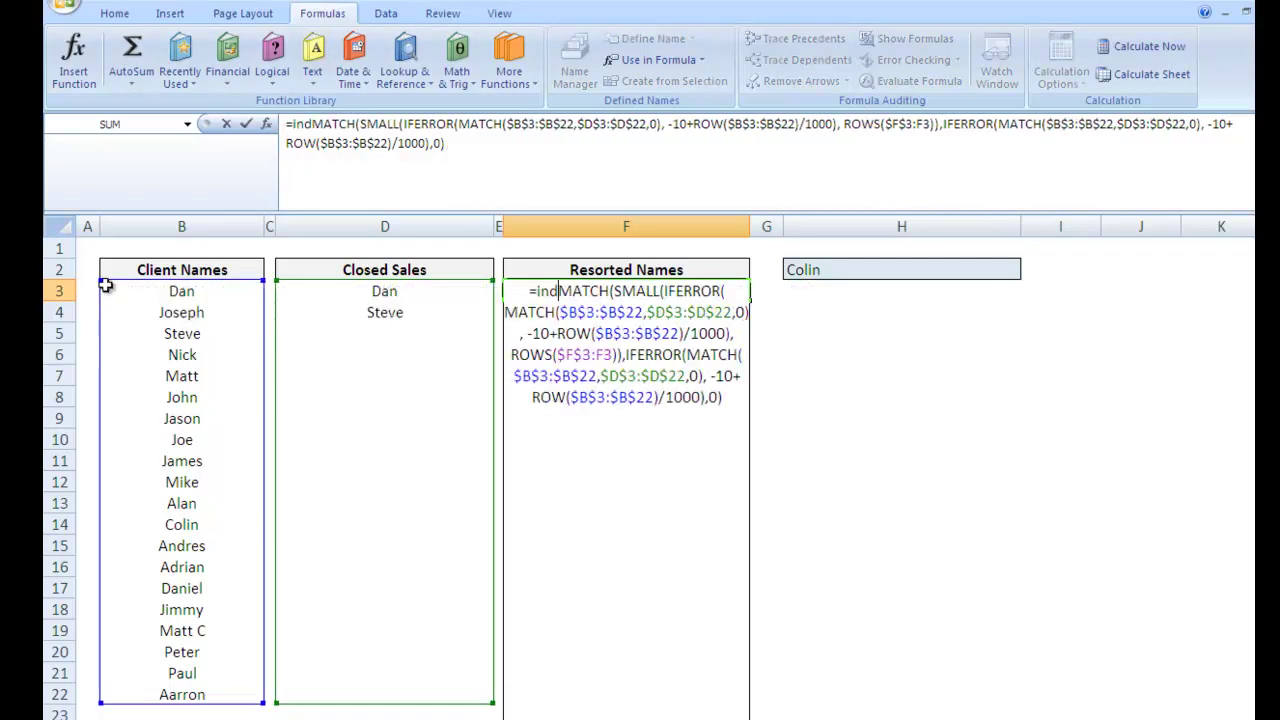
key(Tab)
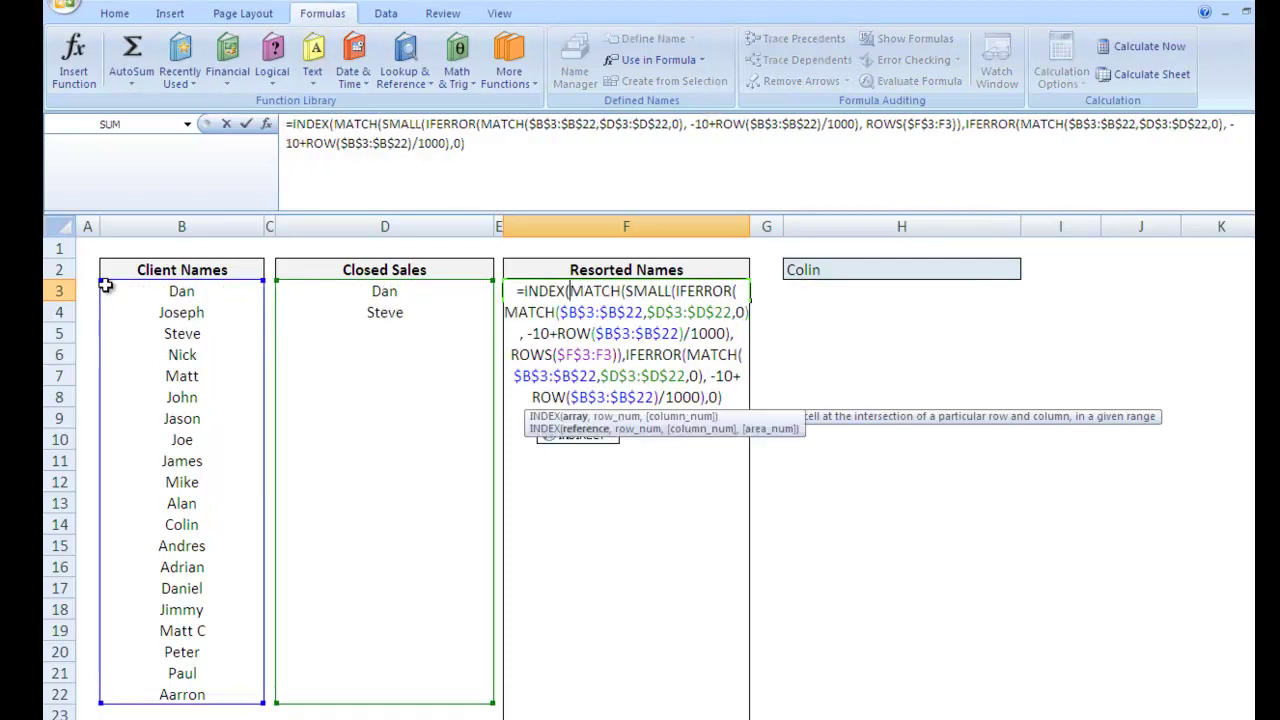
drag(150, 290, 183, 690)
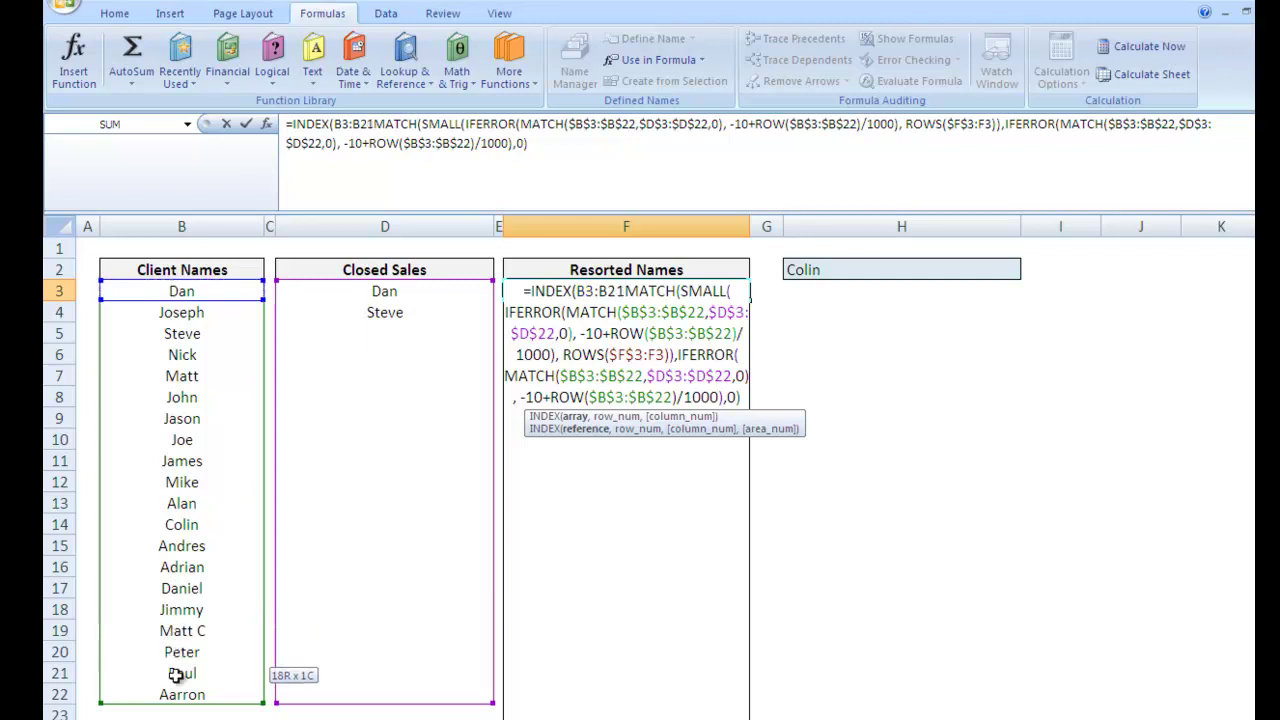
key(F4)
text(,0)
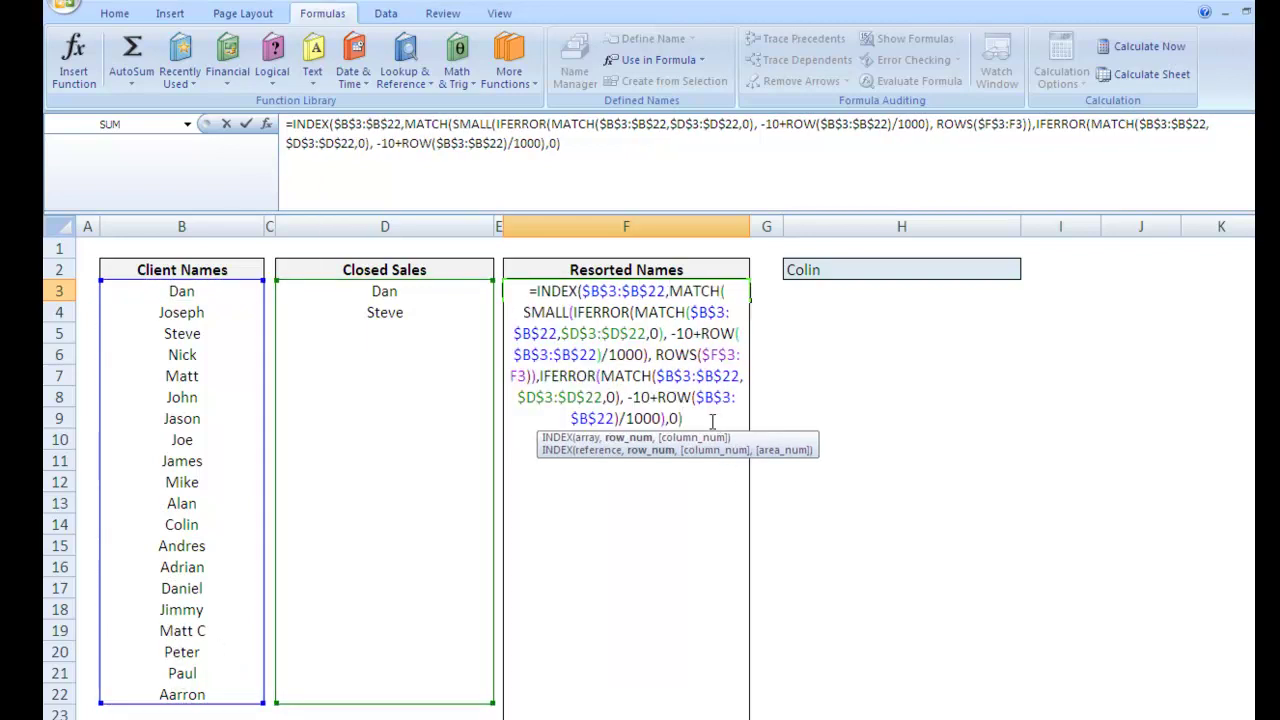
text())
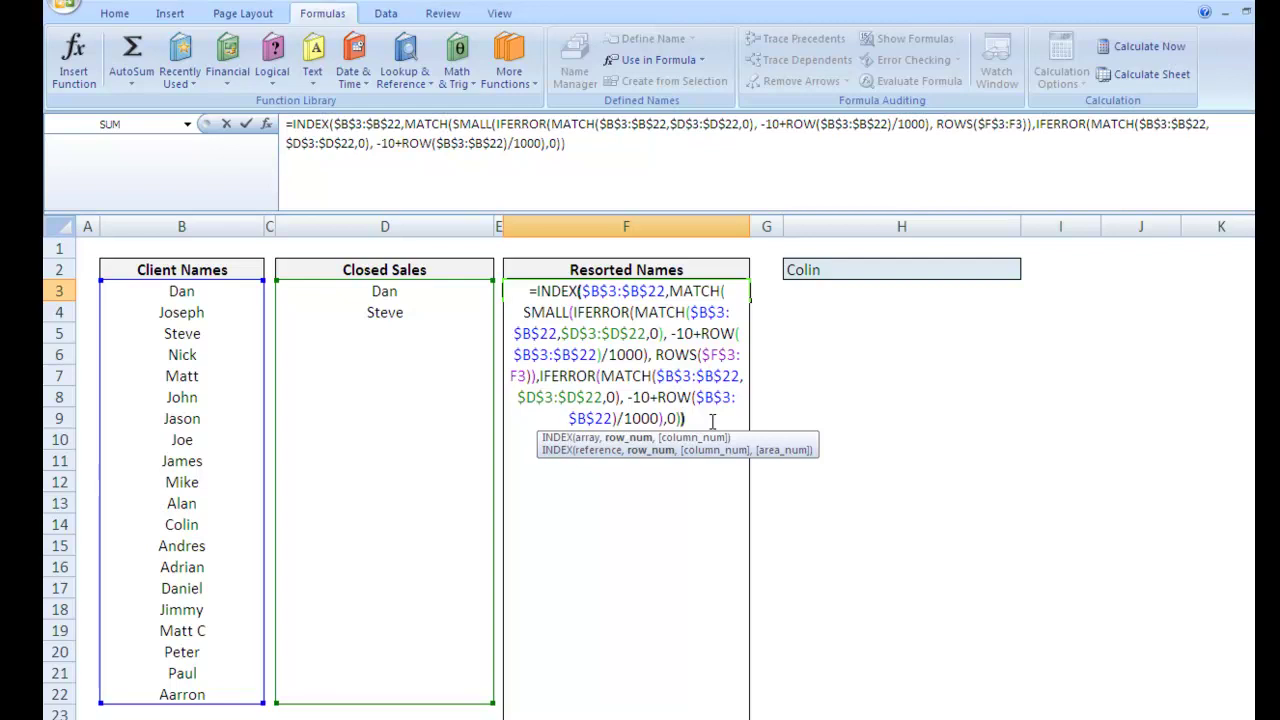
key(ctrl+shift+Return)
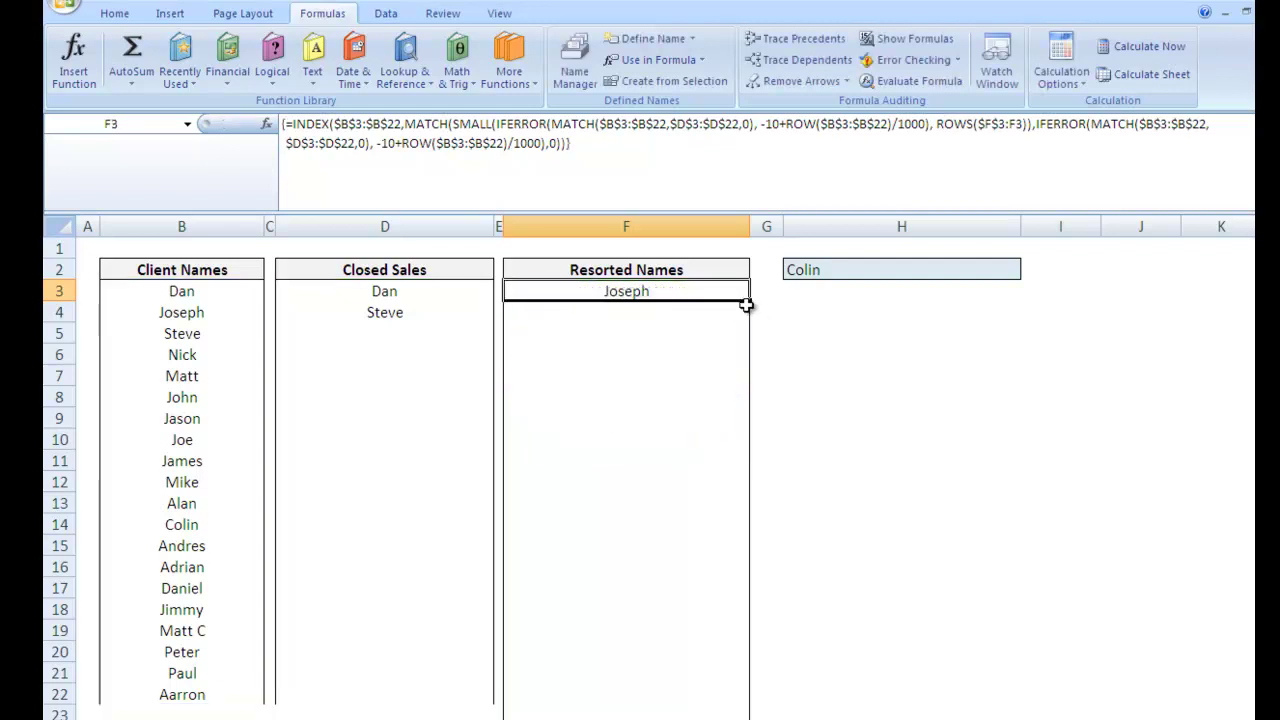
drag(748, 301, 738, 714)
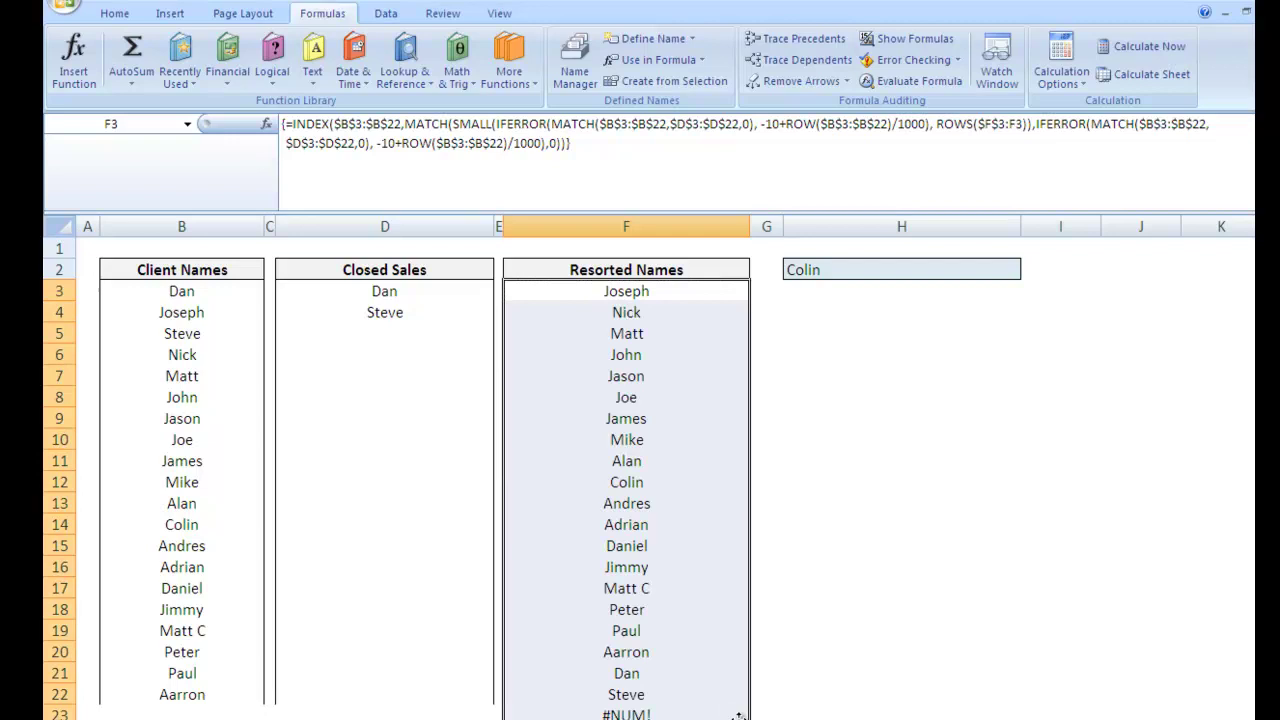
click(824, 646)
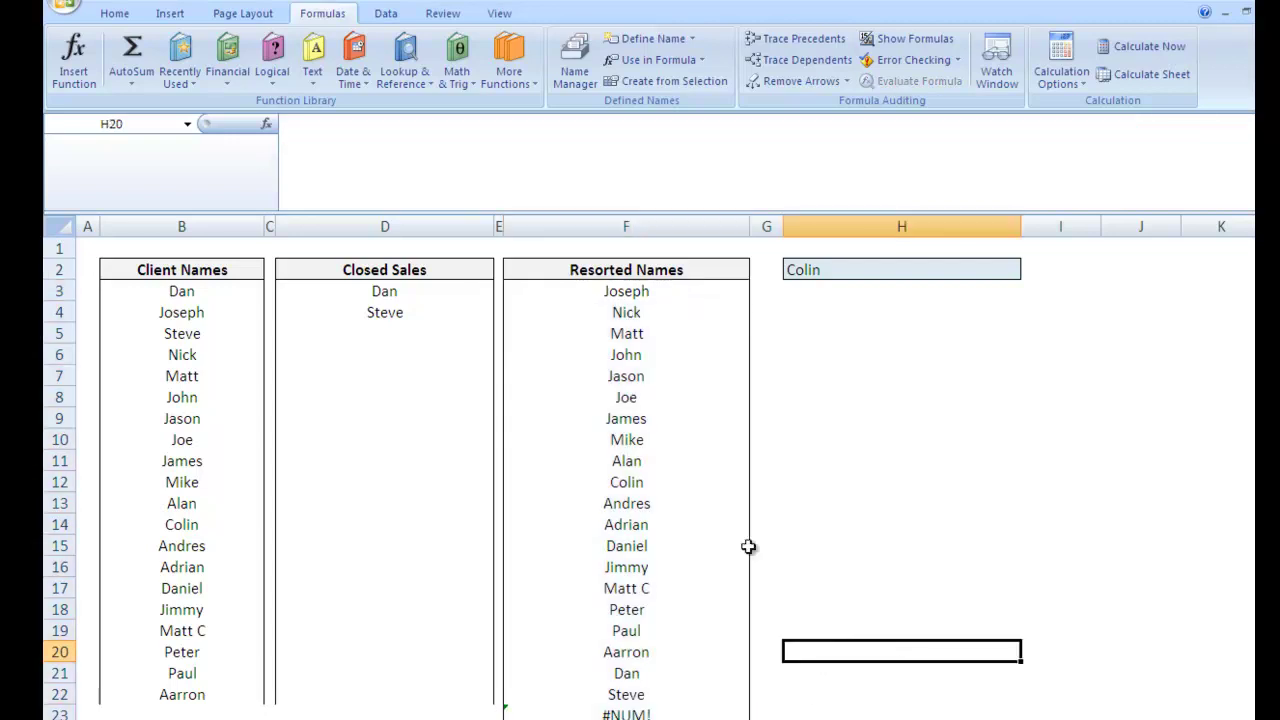
Wrap the F3 formula in IFERROR(…, "") as an array formula and fill it down the column.
click(618, 298)
click(288, 122)
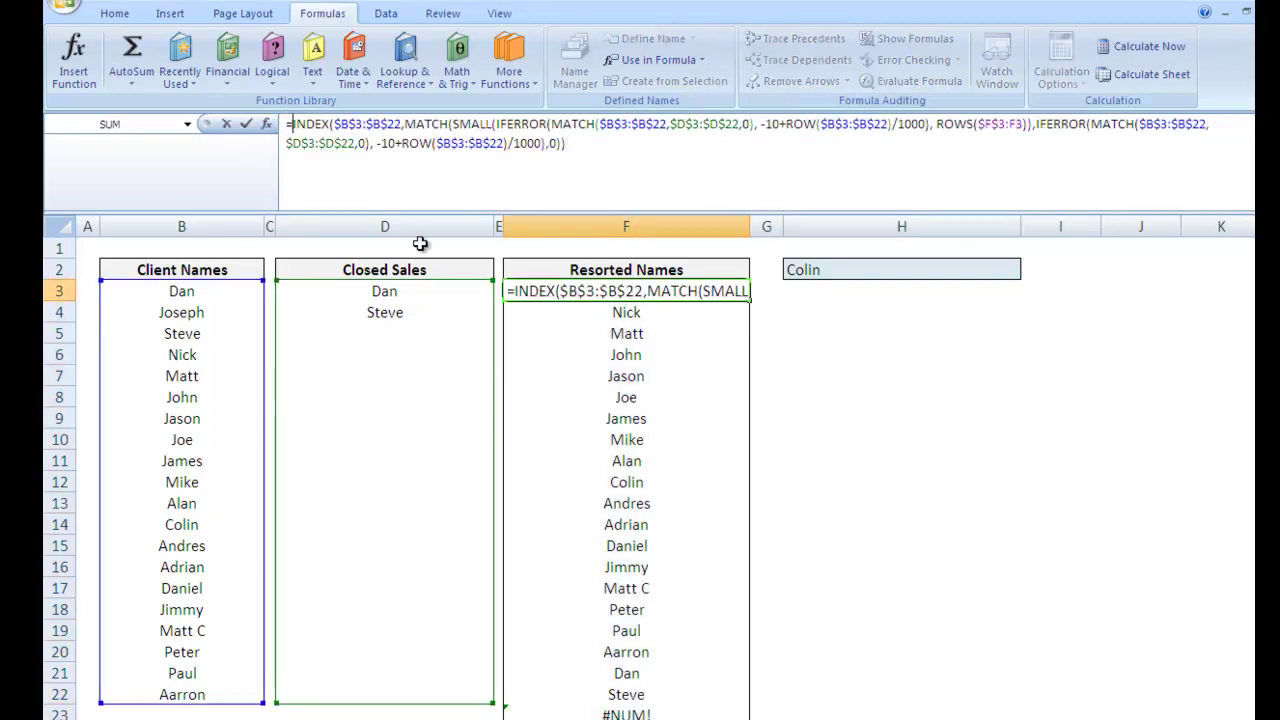
text(ife)
key(Tab)
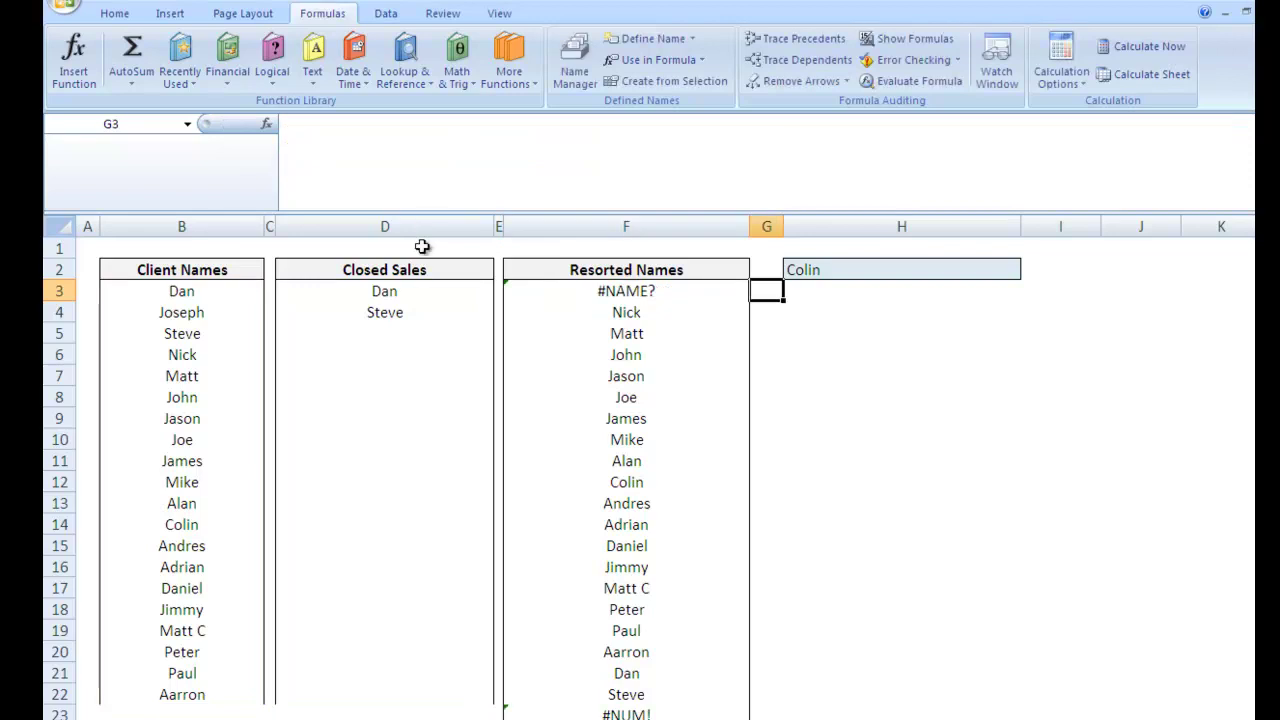
double_click(546, 291)
text(r)
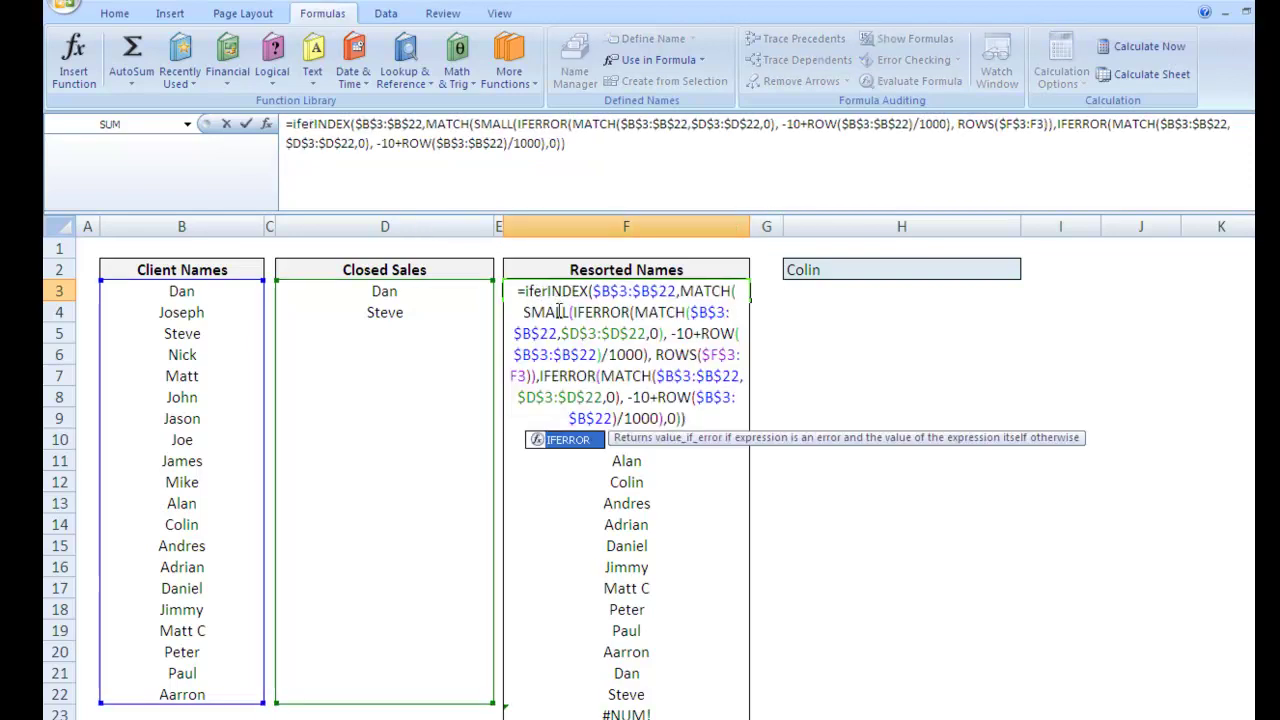
key(Tab)
text(,)
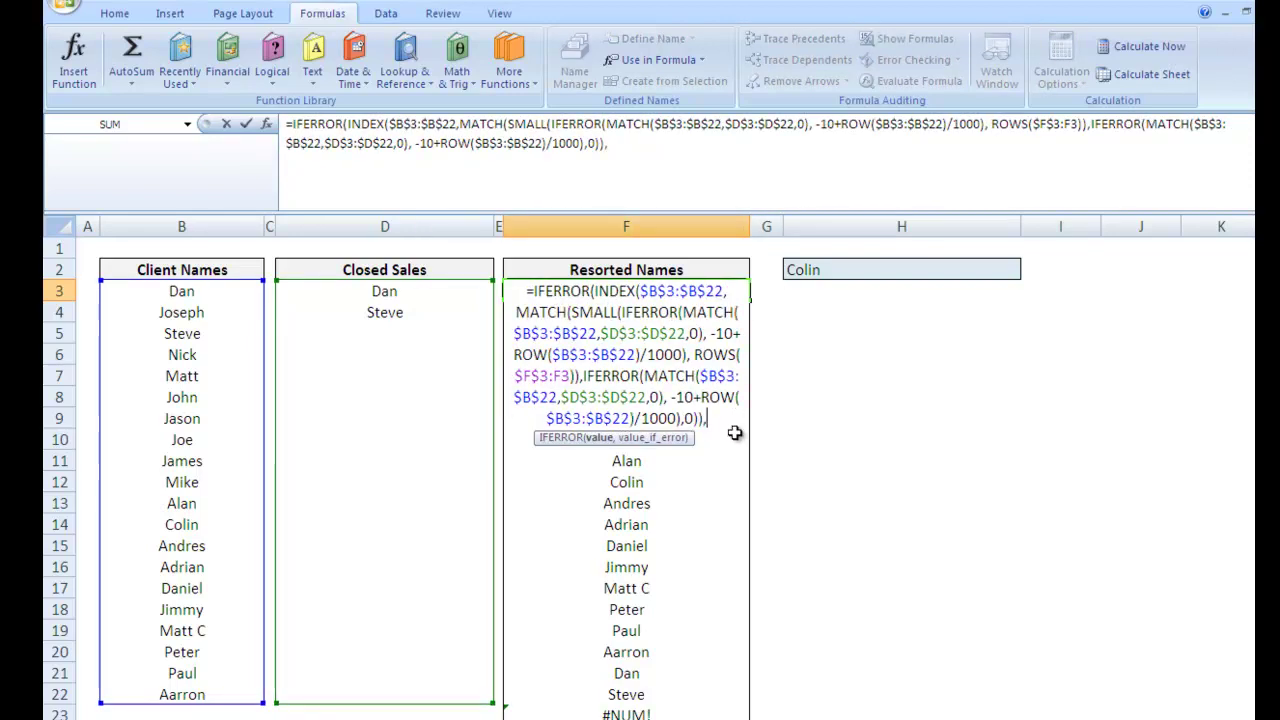
text( ""))
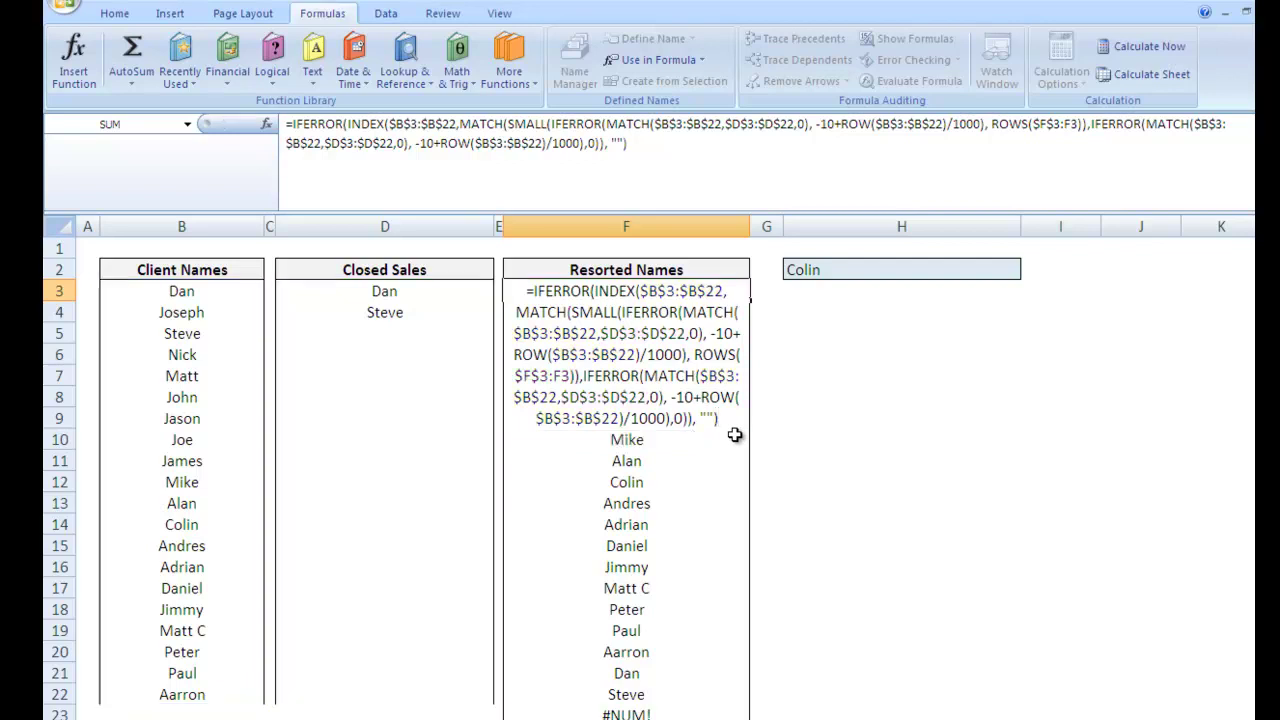
key(ctrl+shift+Return)
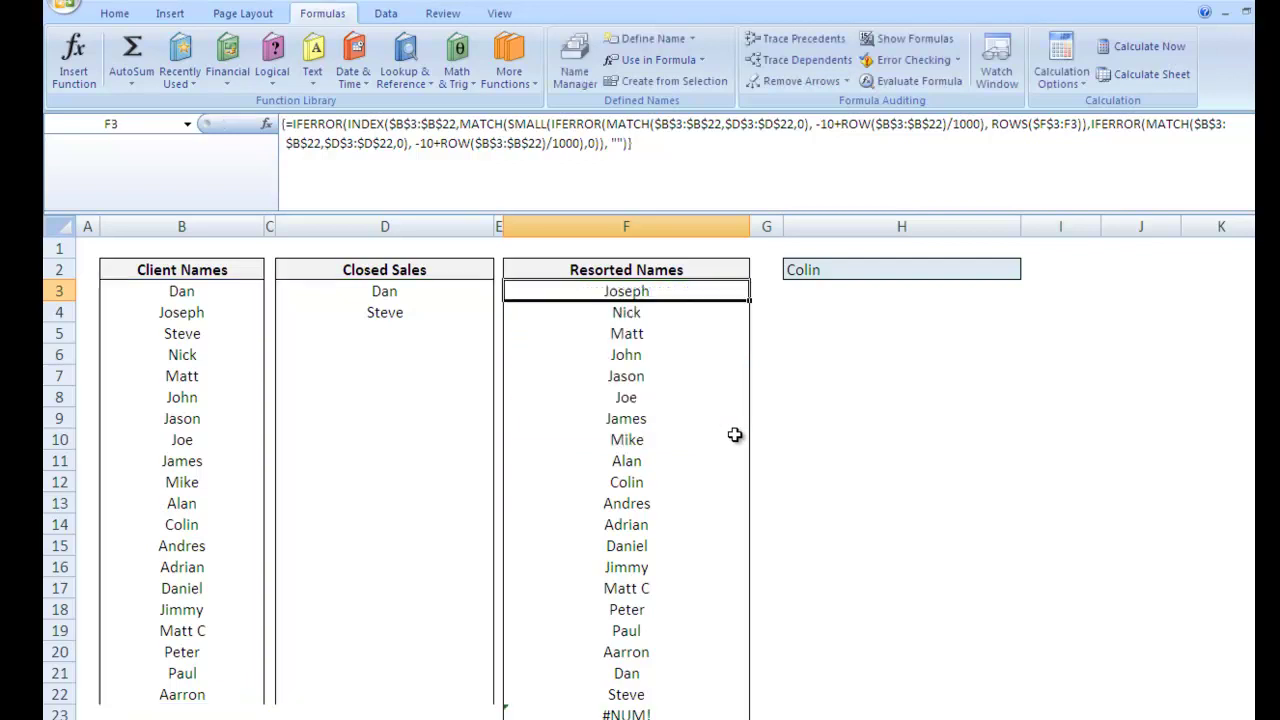
double_click(749, 300)
click(773, 607)
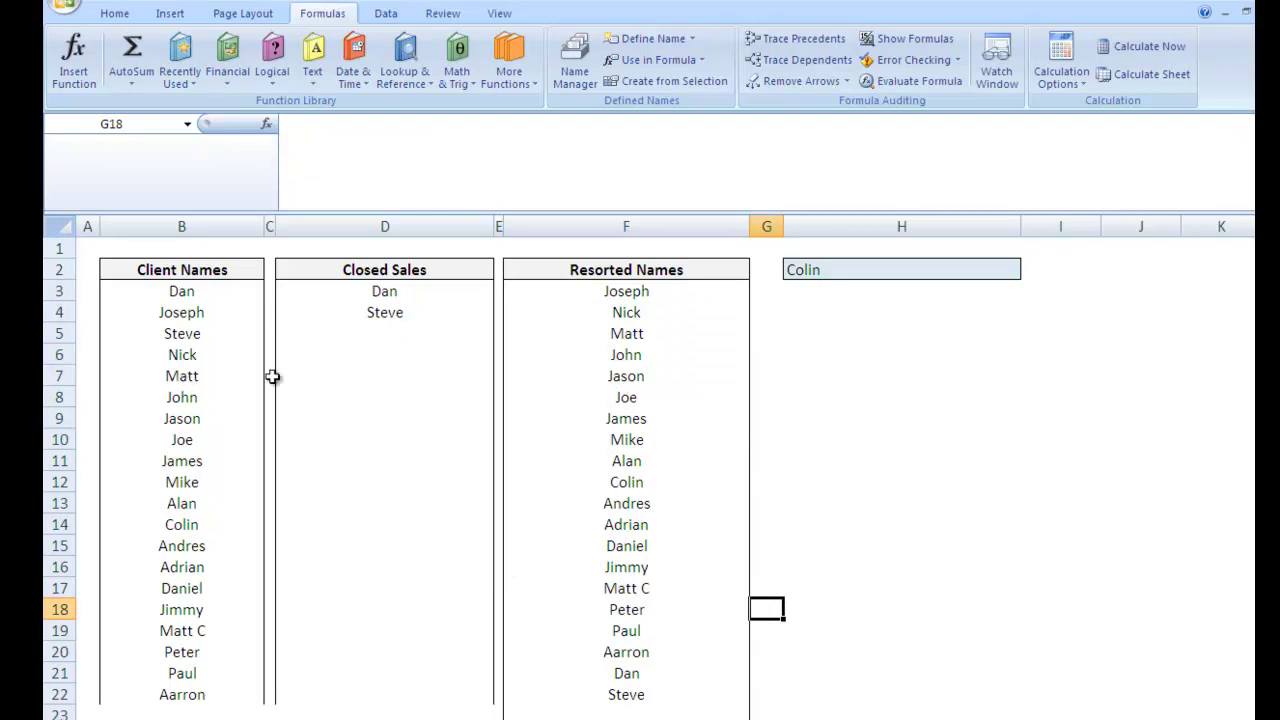
click(376, 334)
text(Matt C)
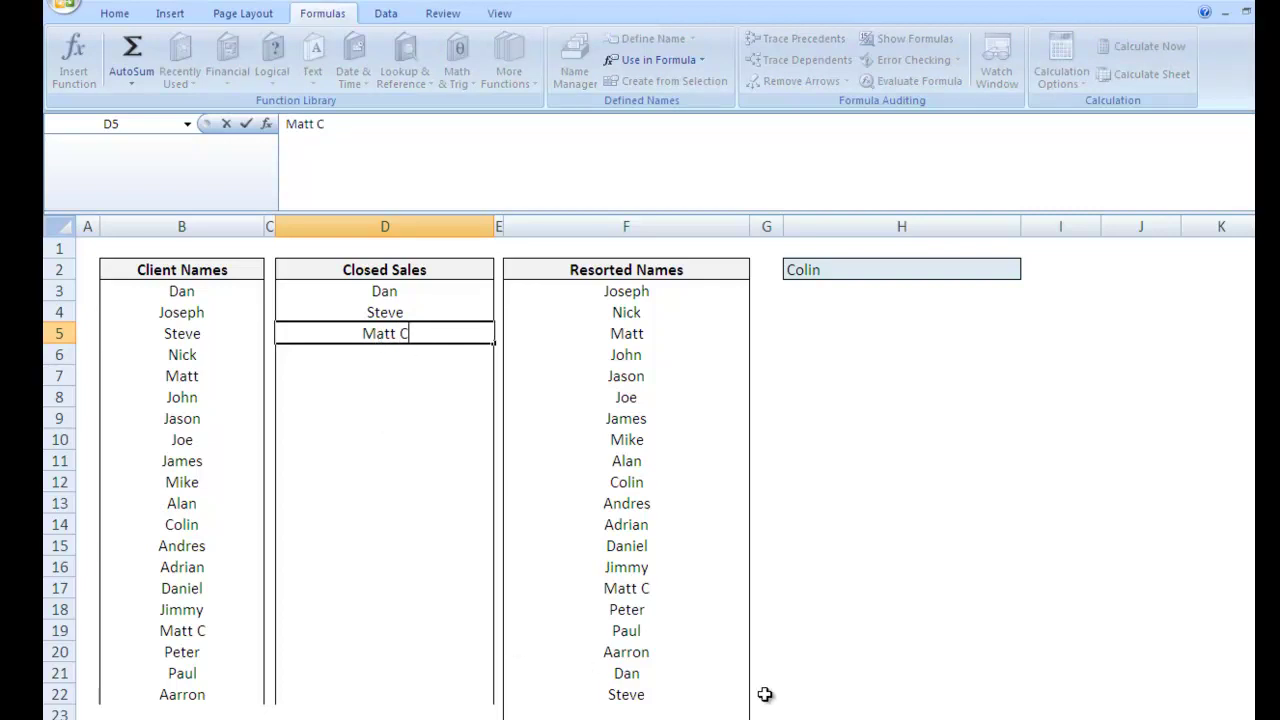
key(Return)
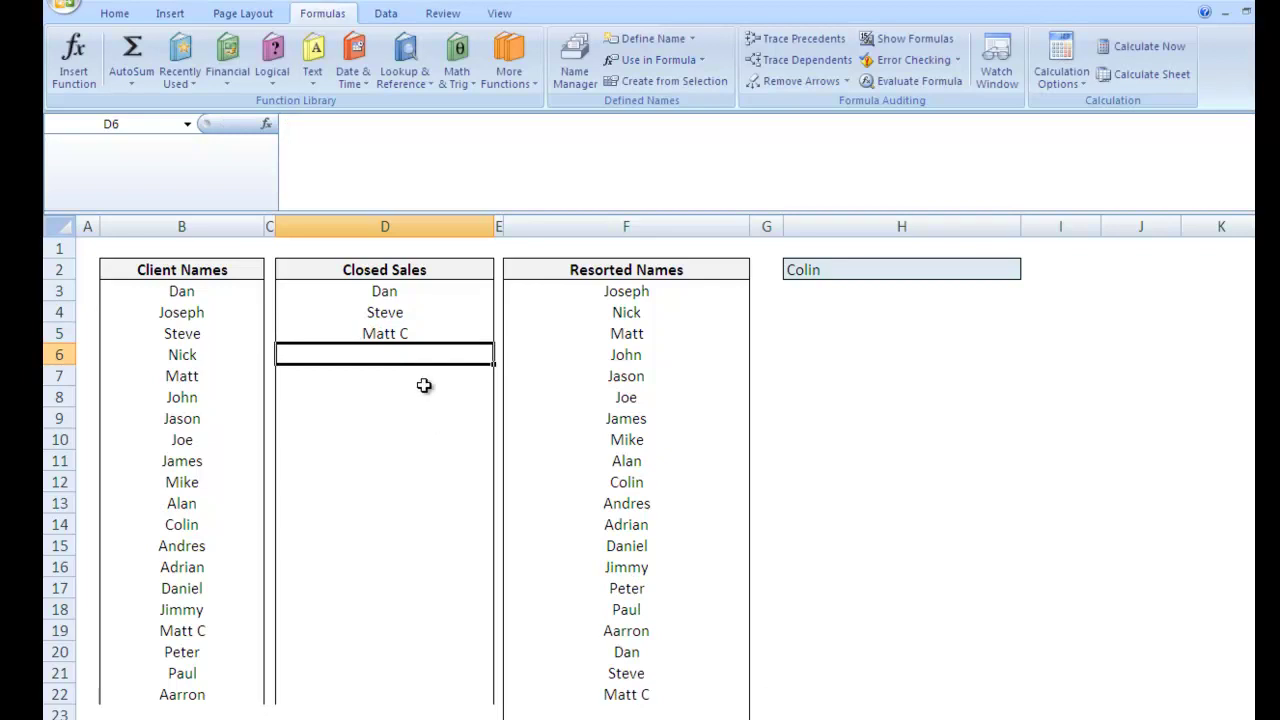
text(Jos)
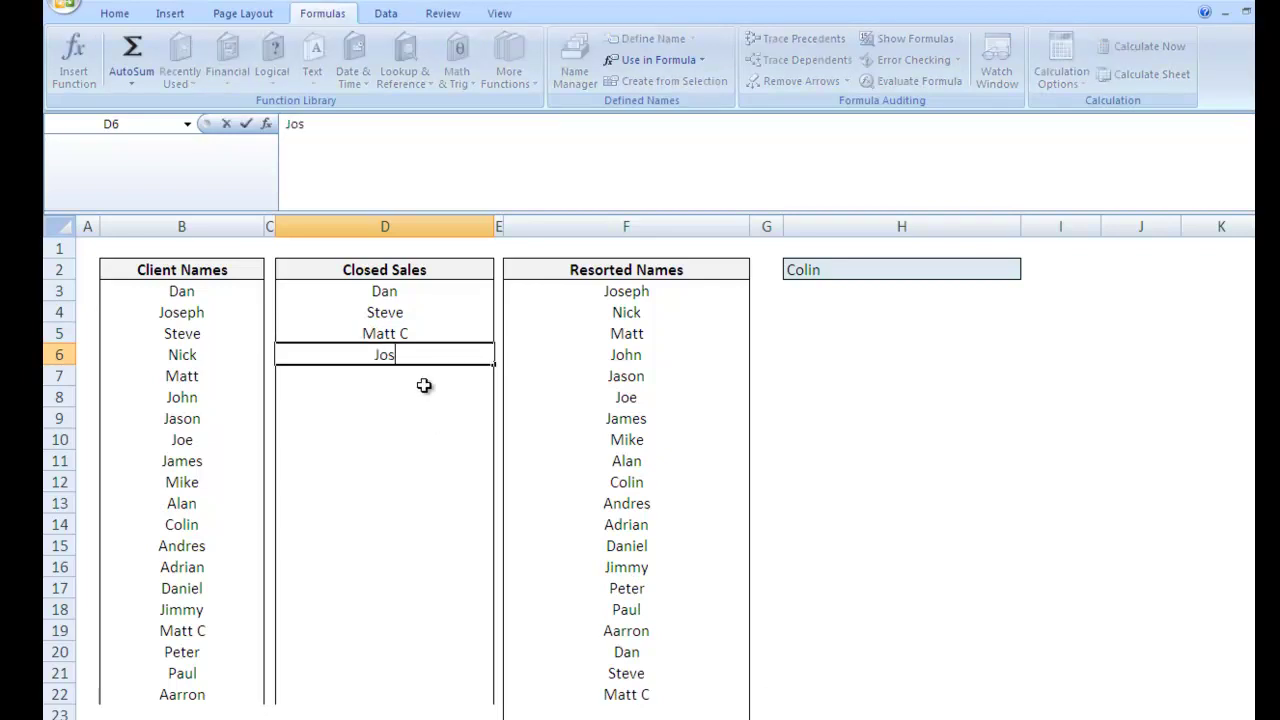
text(eph)
key(Return)
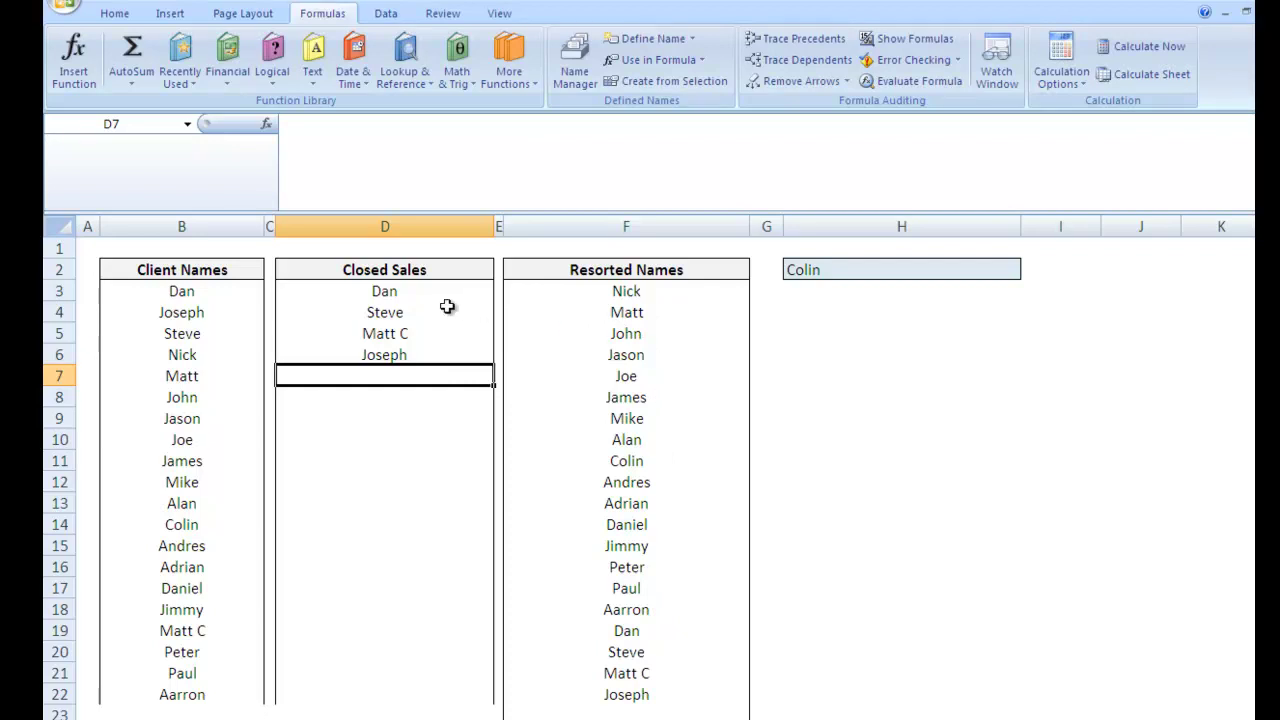
drag(415, 291, 425, 476)
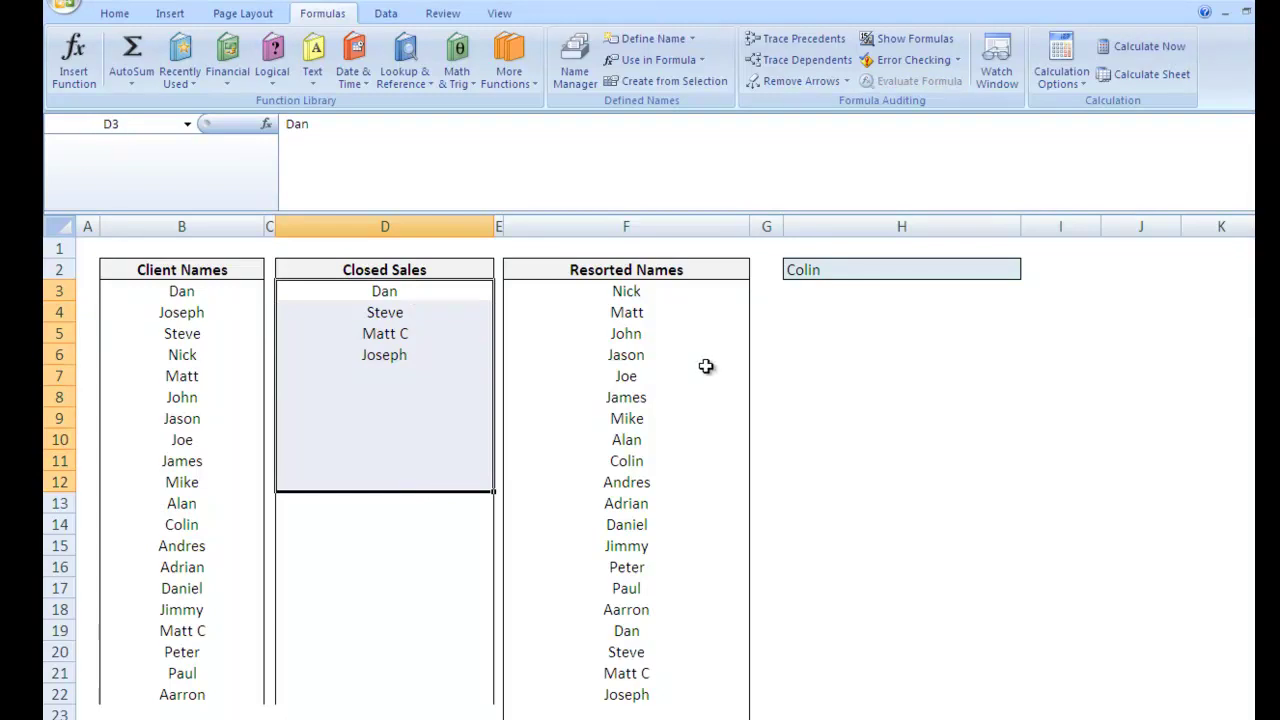
click(1079, 274)
drag(1105, 283, 846, 262)
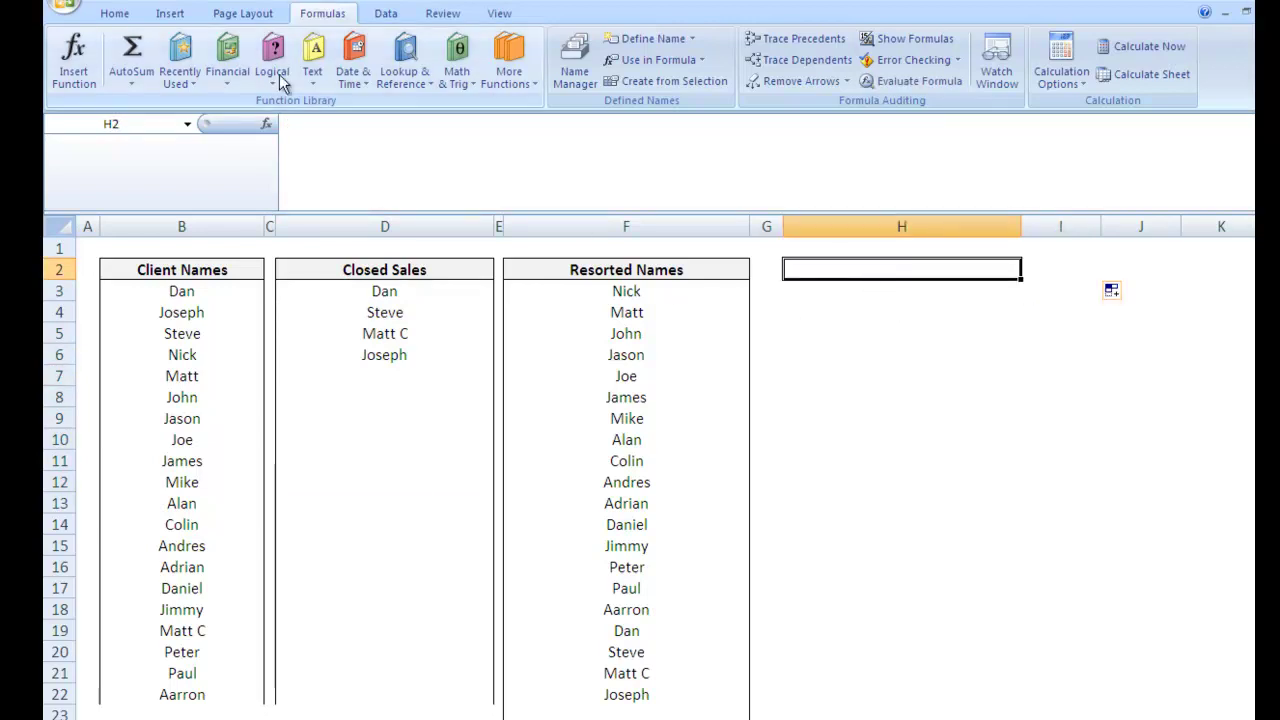
click(386, 16)
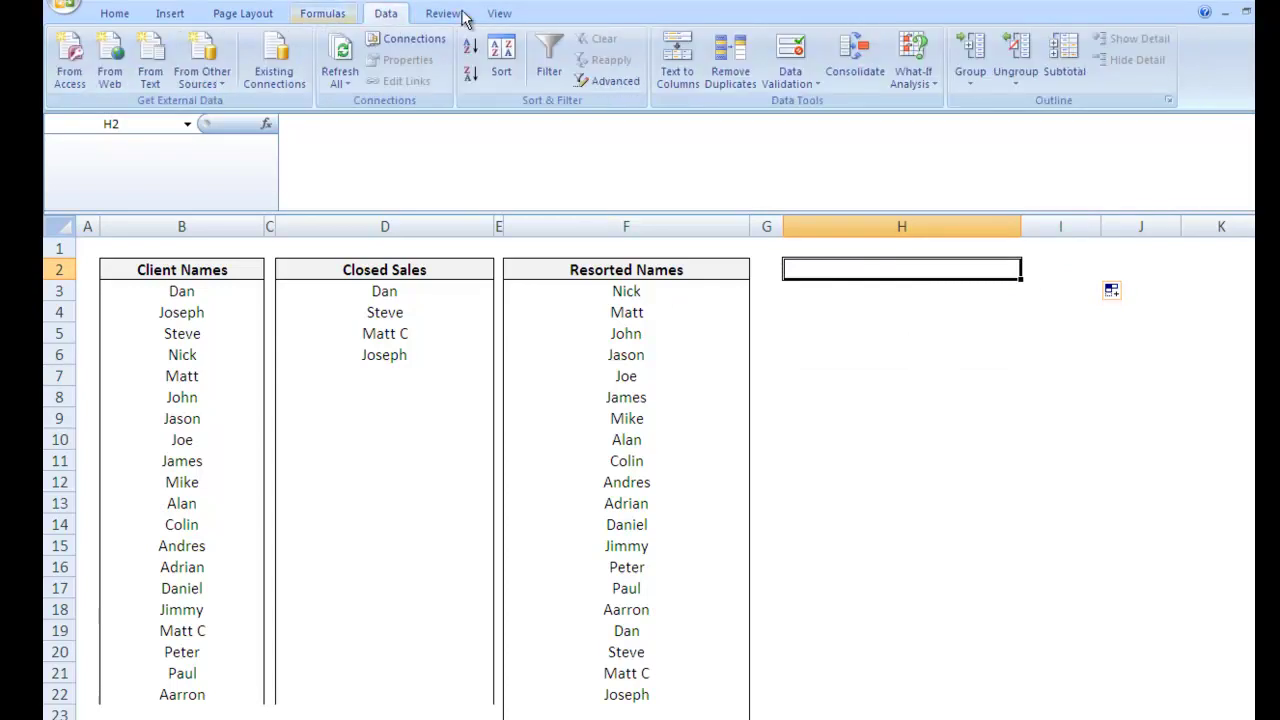
click(800, 86)
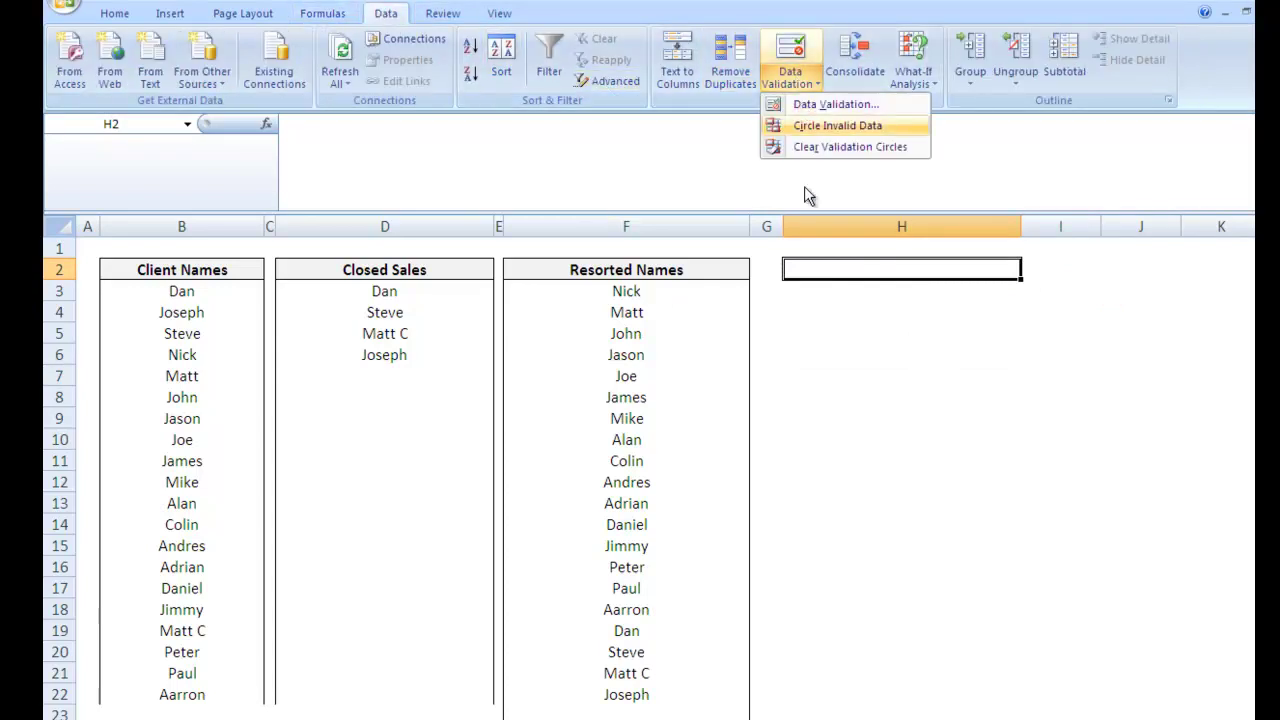
click(815, 103)
click(386, 169)
click(290, 214)
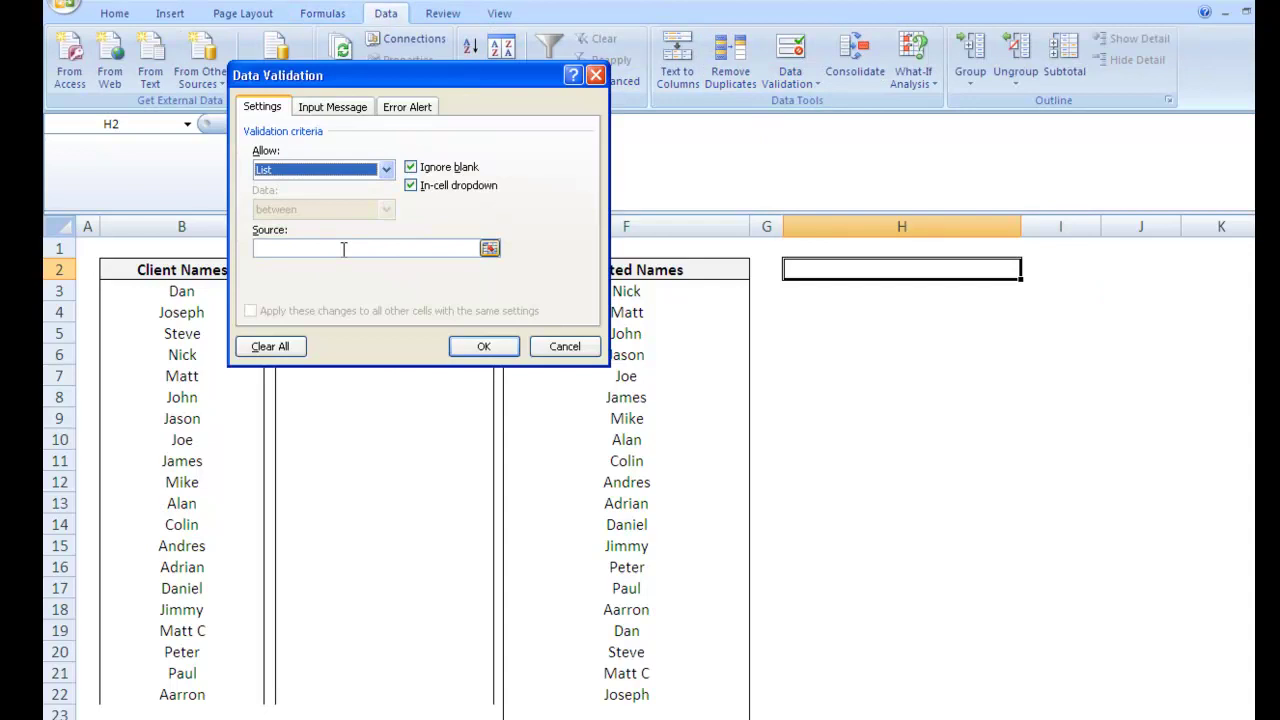
click(340, 249)
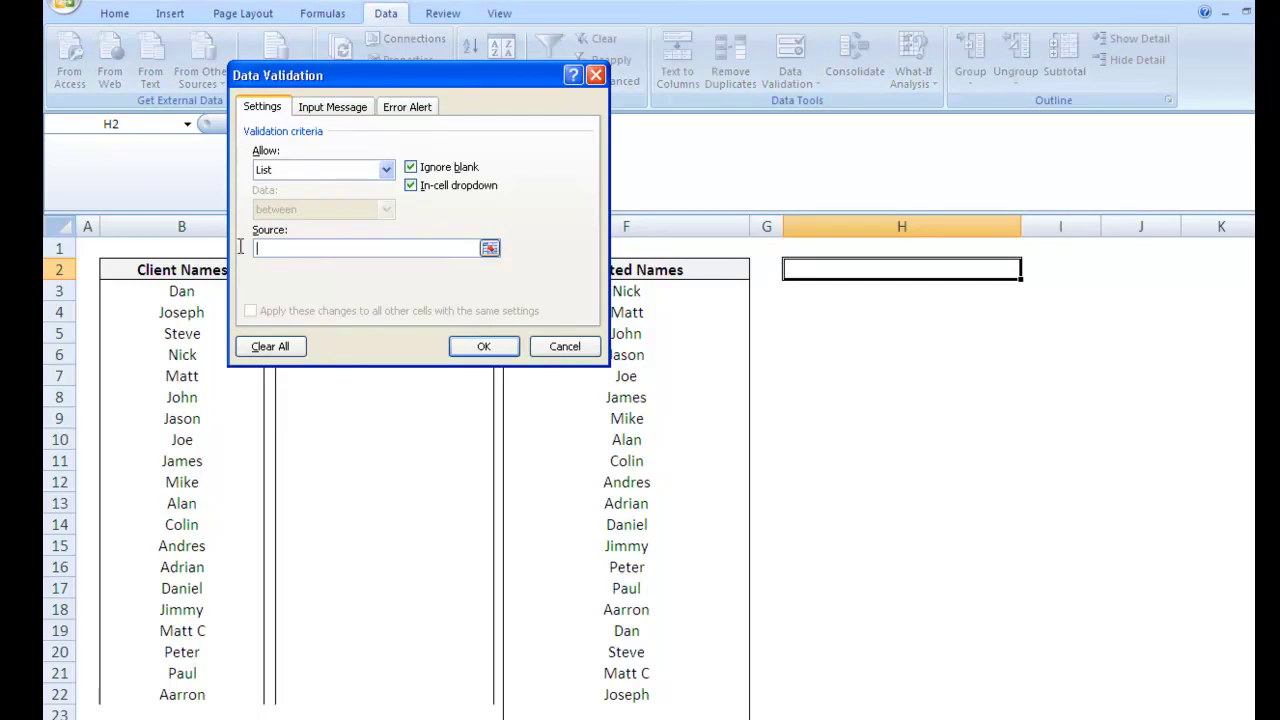
drag(565, 346, 683, 351)
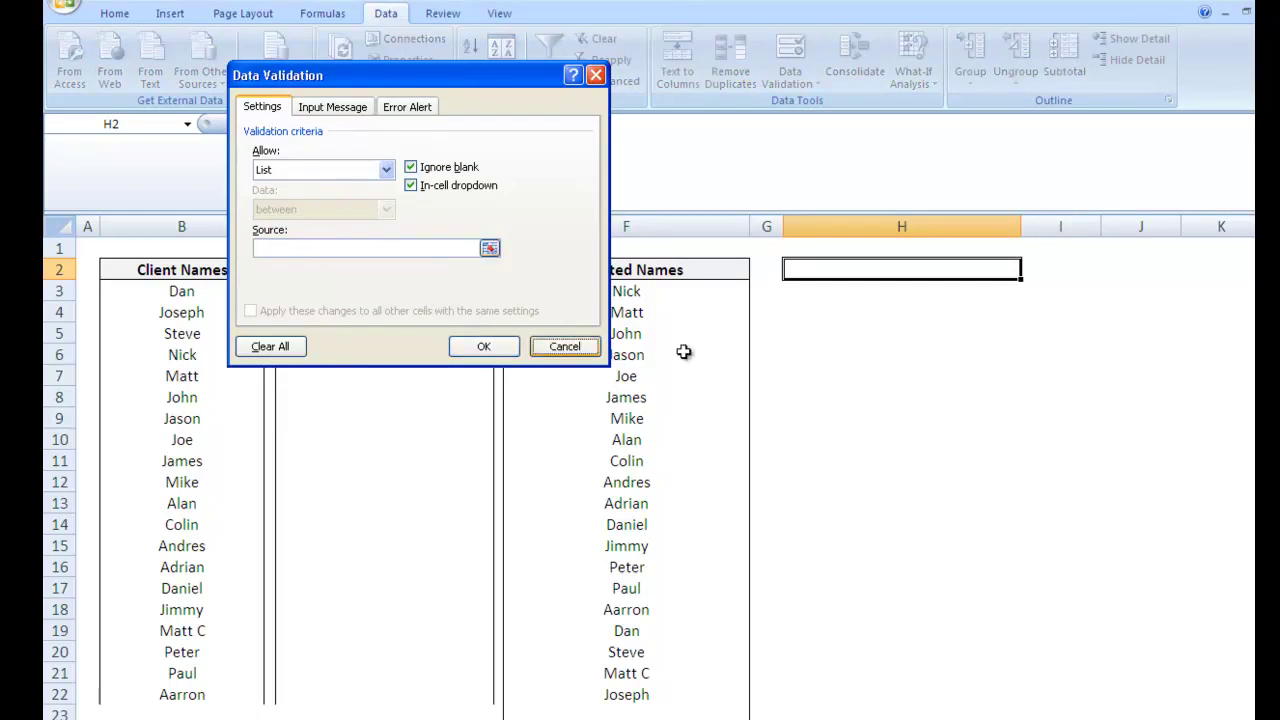
key(Escape)
Enter =MATCH("",F:F,0) in H5 to find the first blank row of Resorted Names.
click(792, 352)
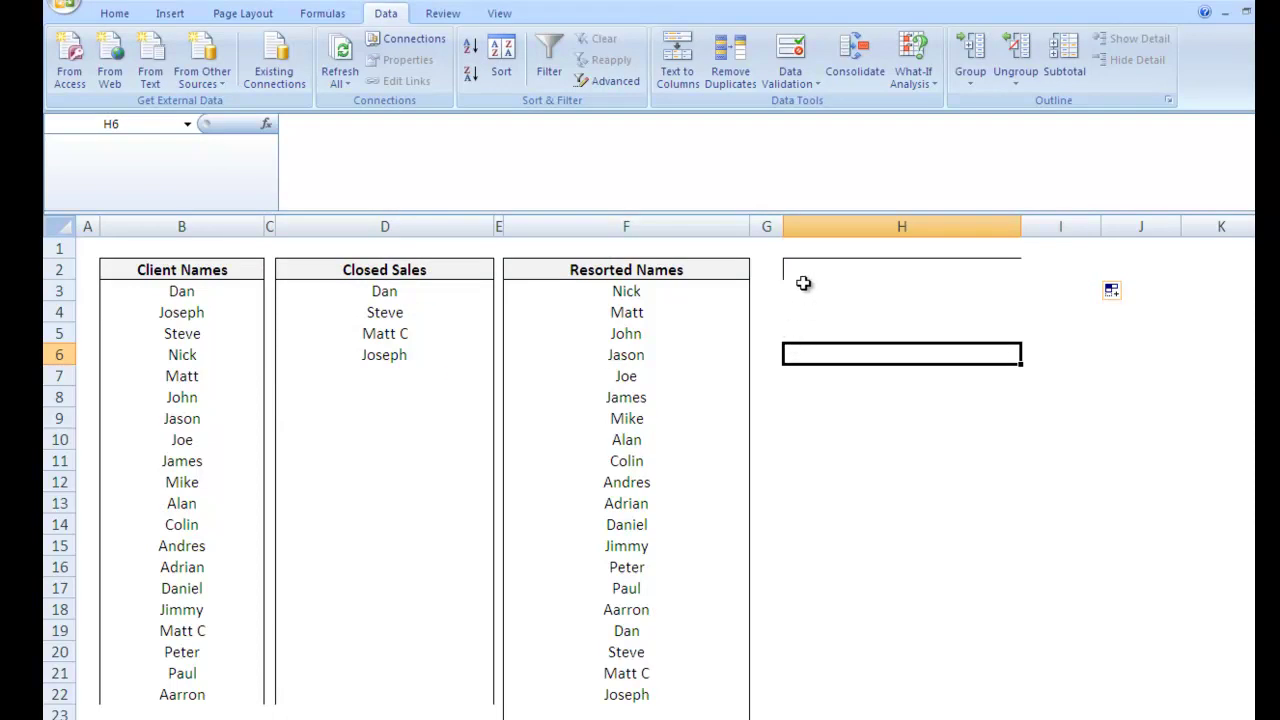
click(803, 283)
click(845, 322)
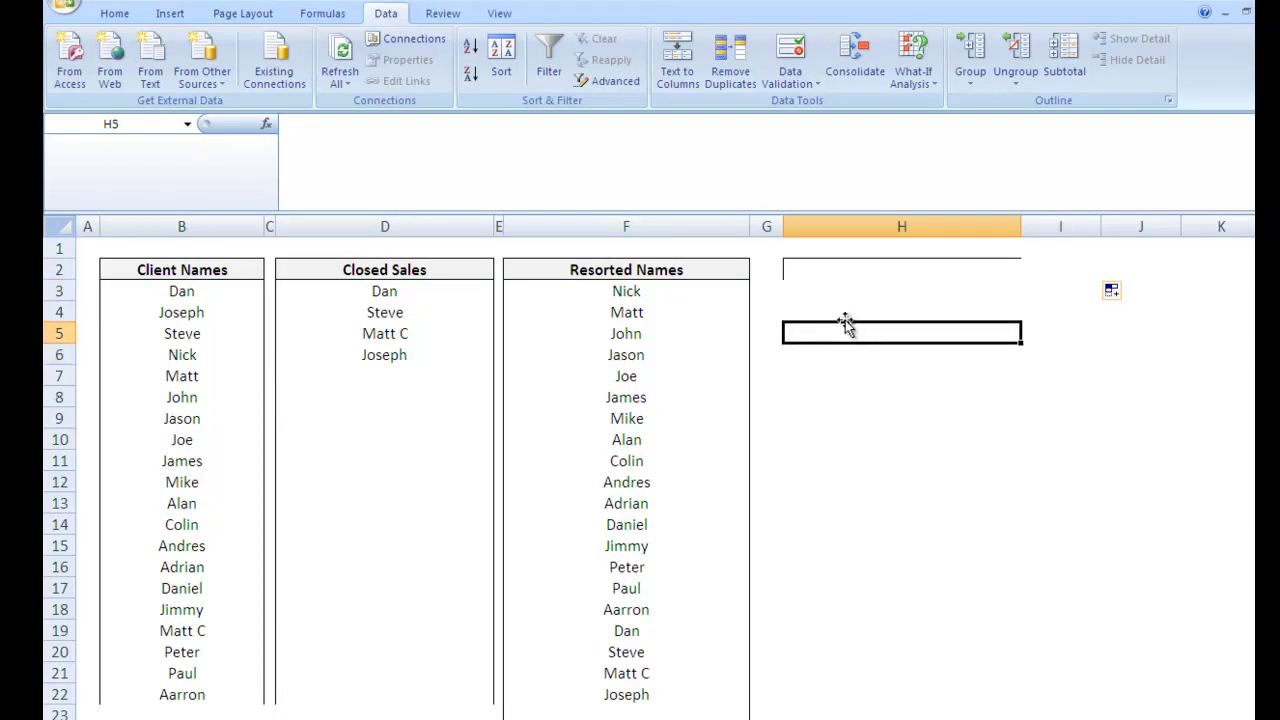
text(=)
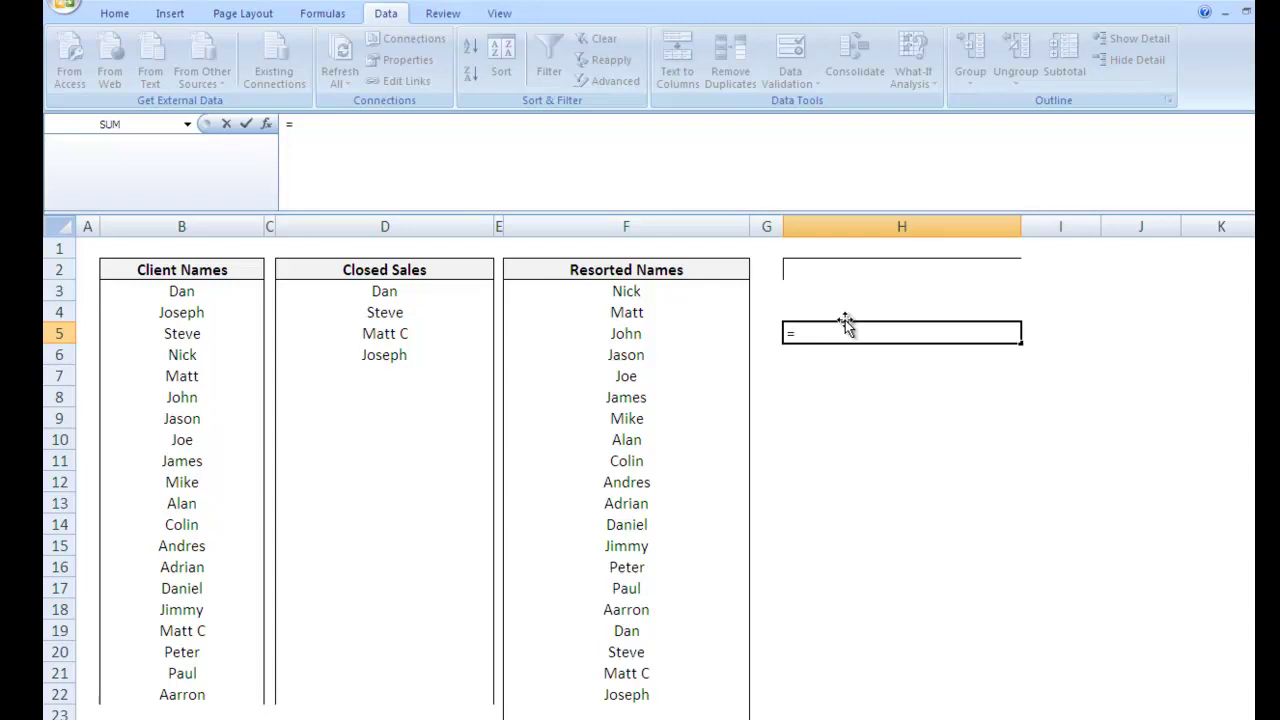
text(match()
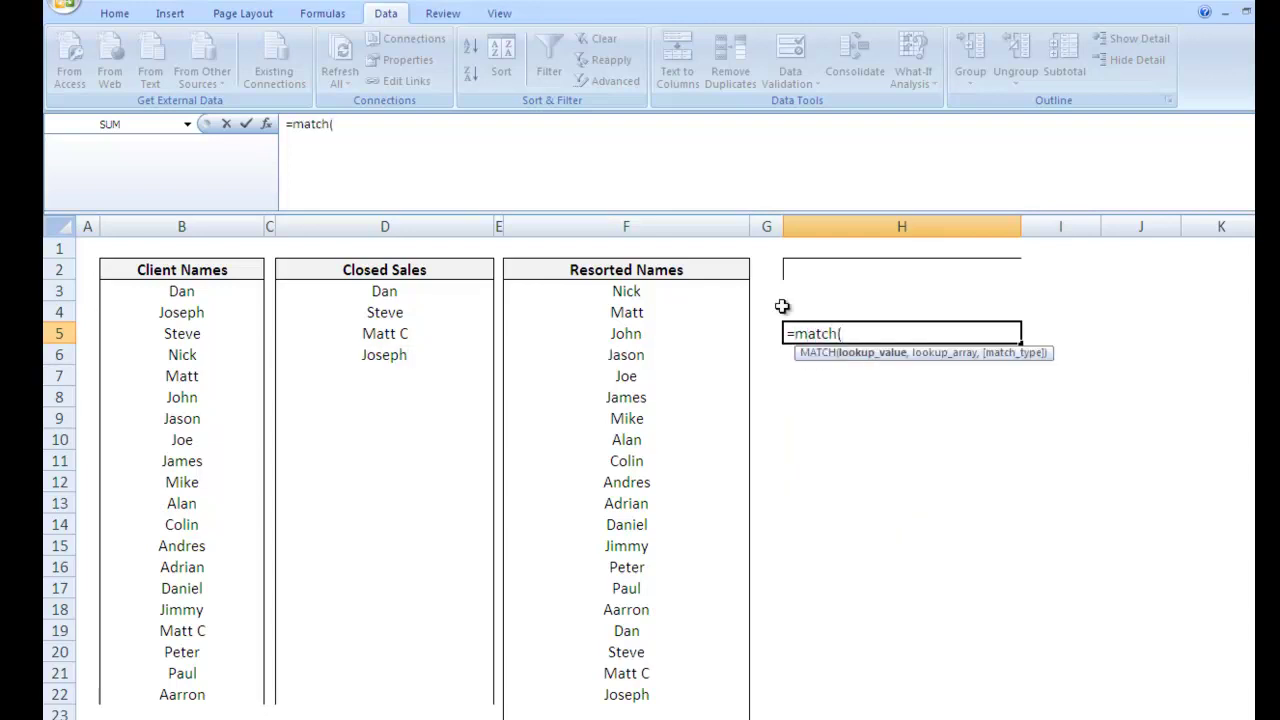
text("",)
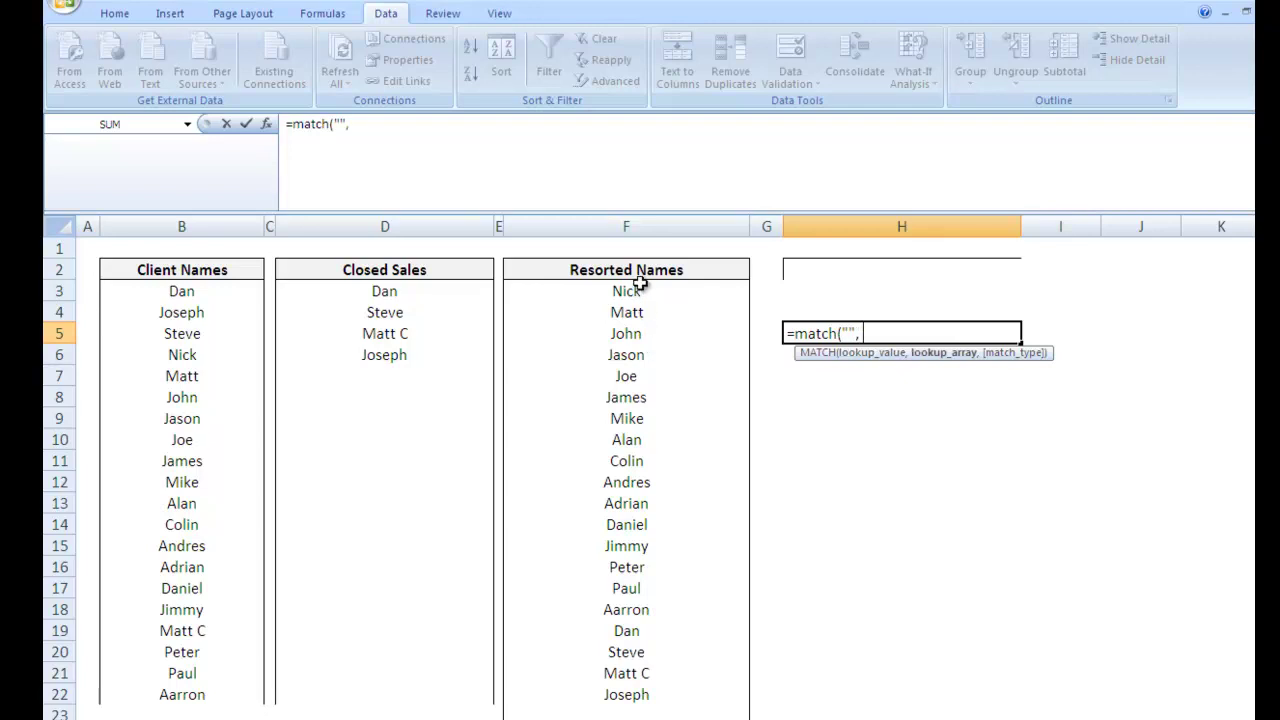
click(634, 228)
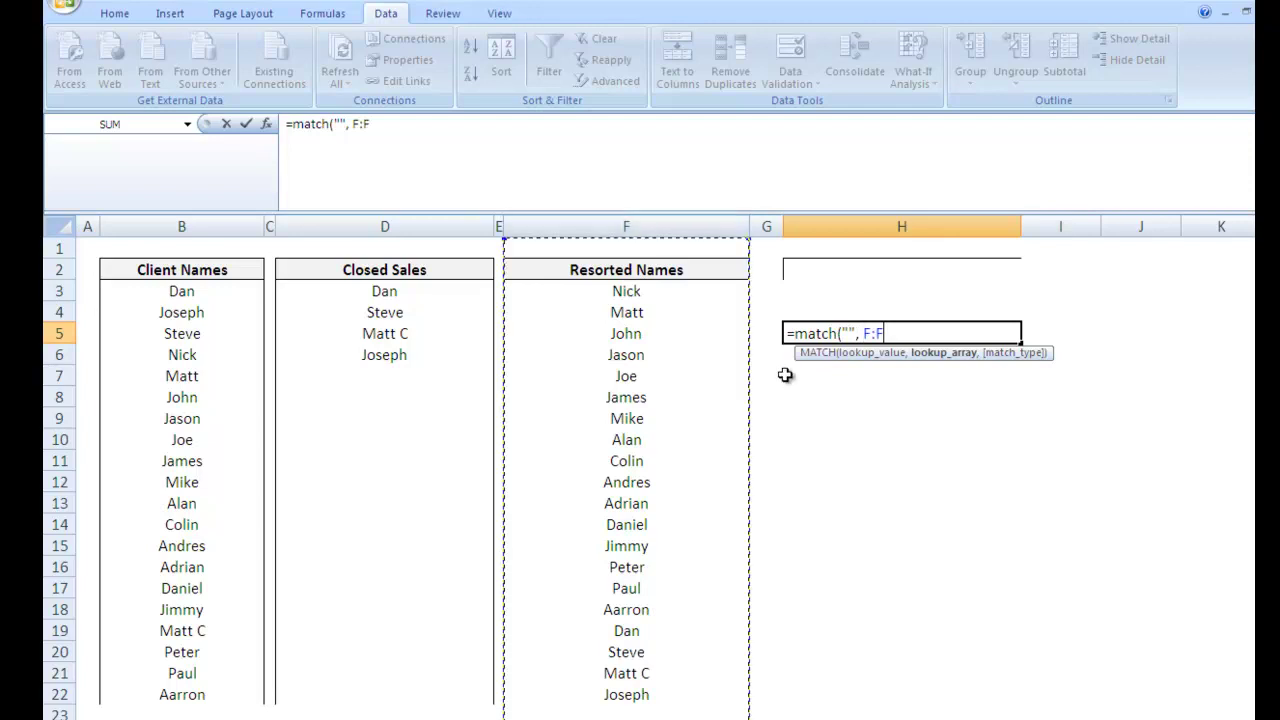
text(, )
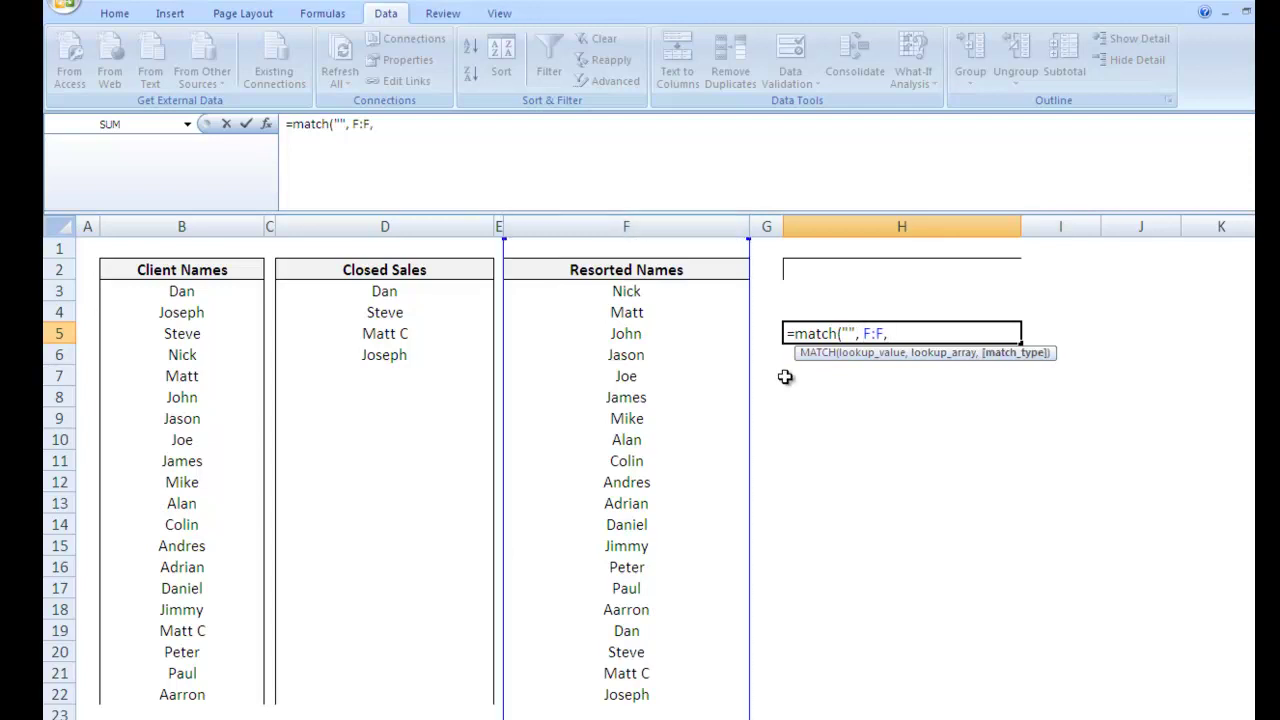
text(0))
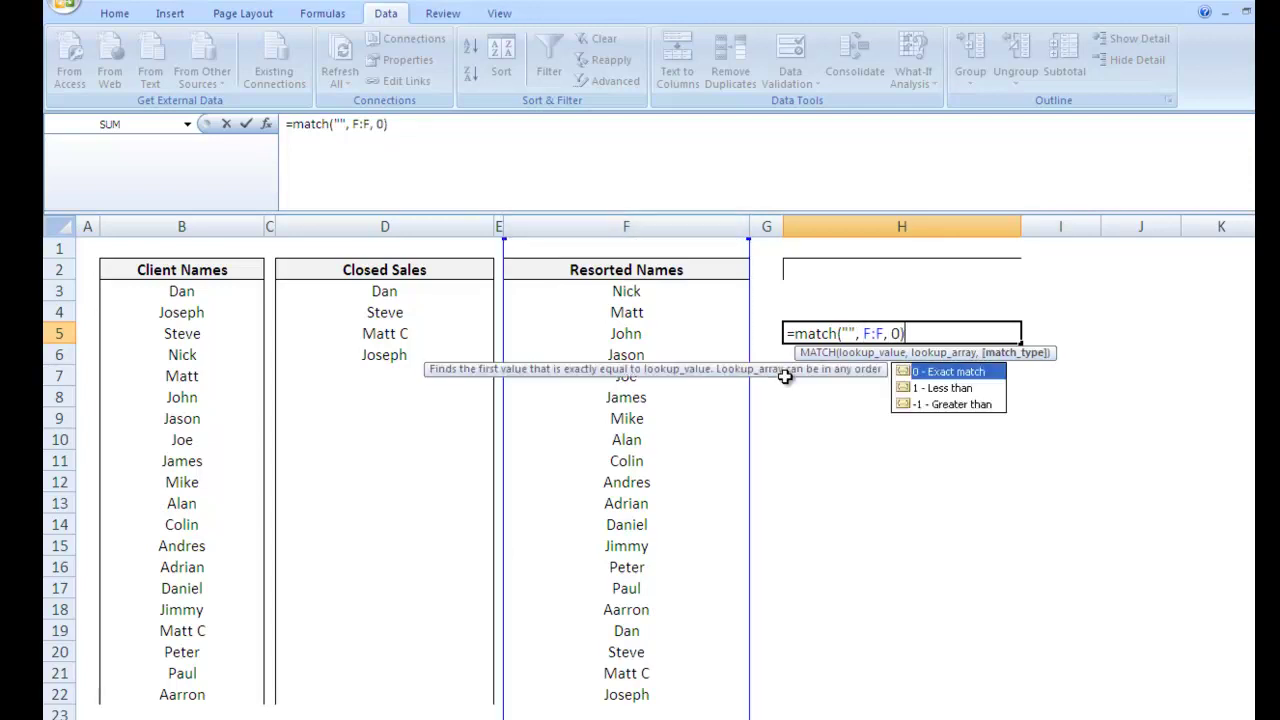
key(Return)
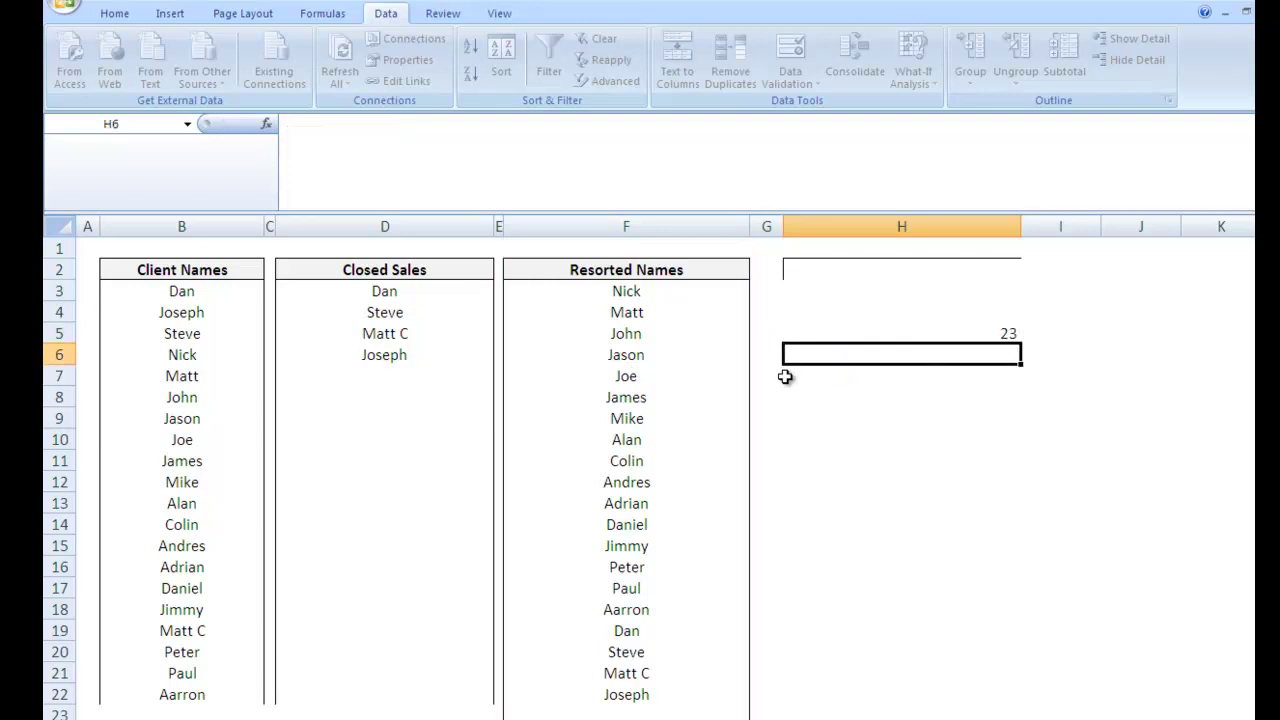
Edit H5's MATCH formula to subtract 1, pointing at the last name in F22.
click(605, 710)
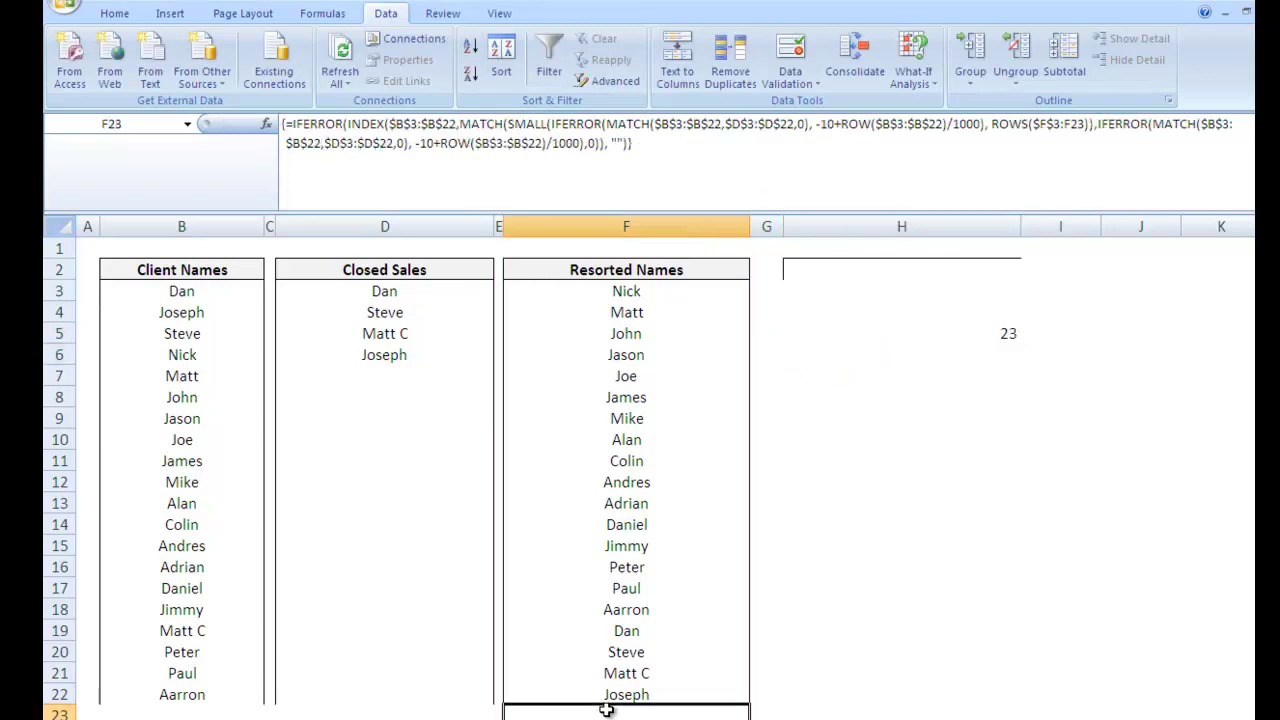
click(958, 337)
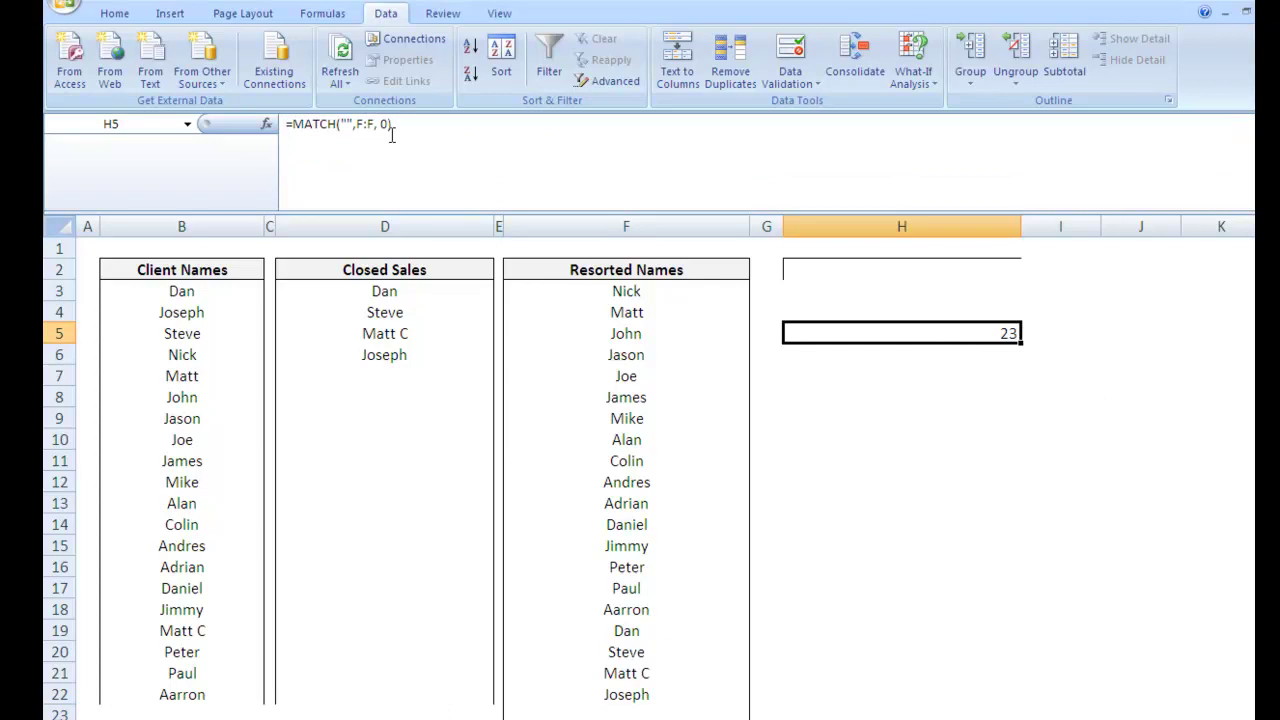
click(405, 125)
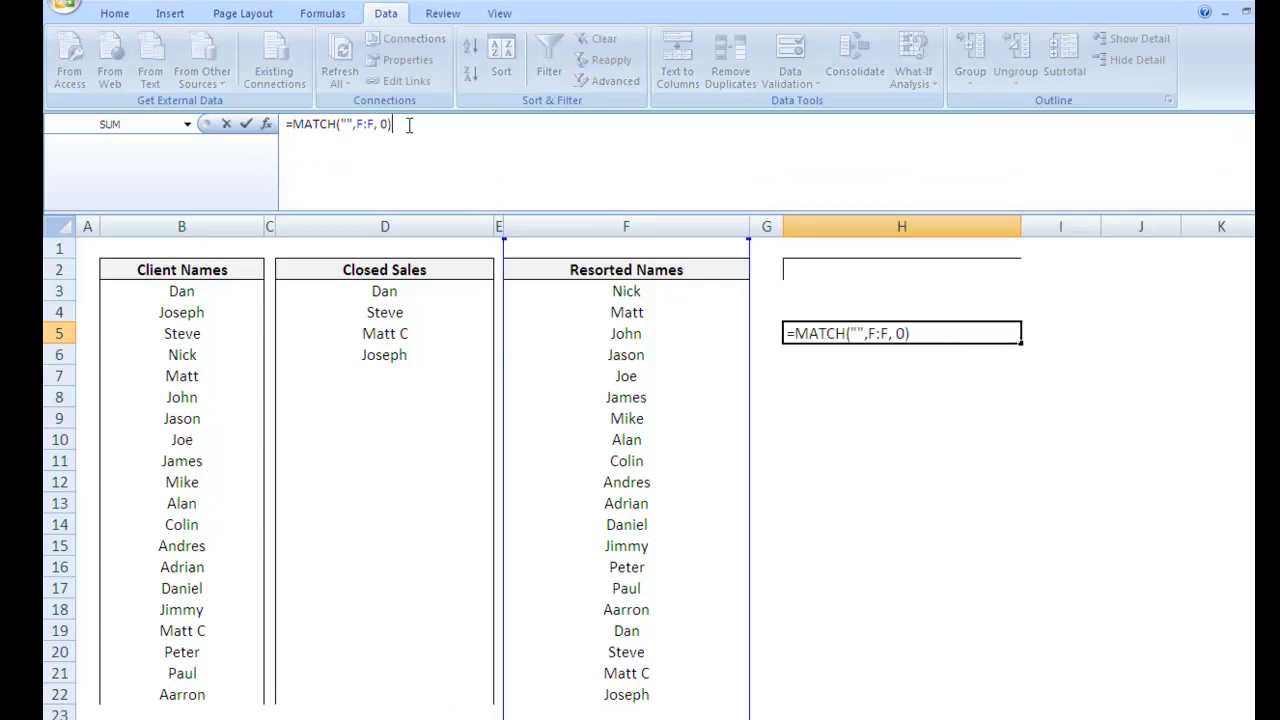
key(Return)
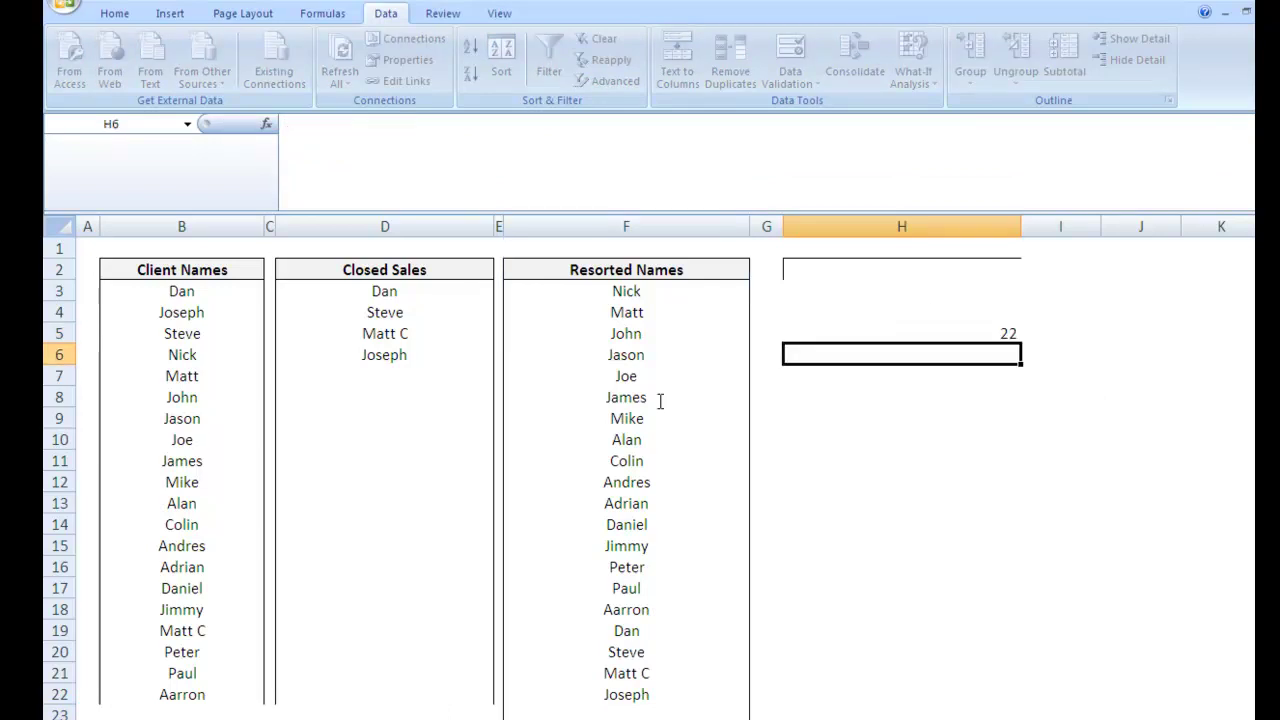
click(640, 694)
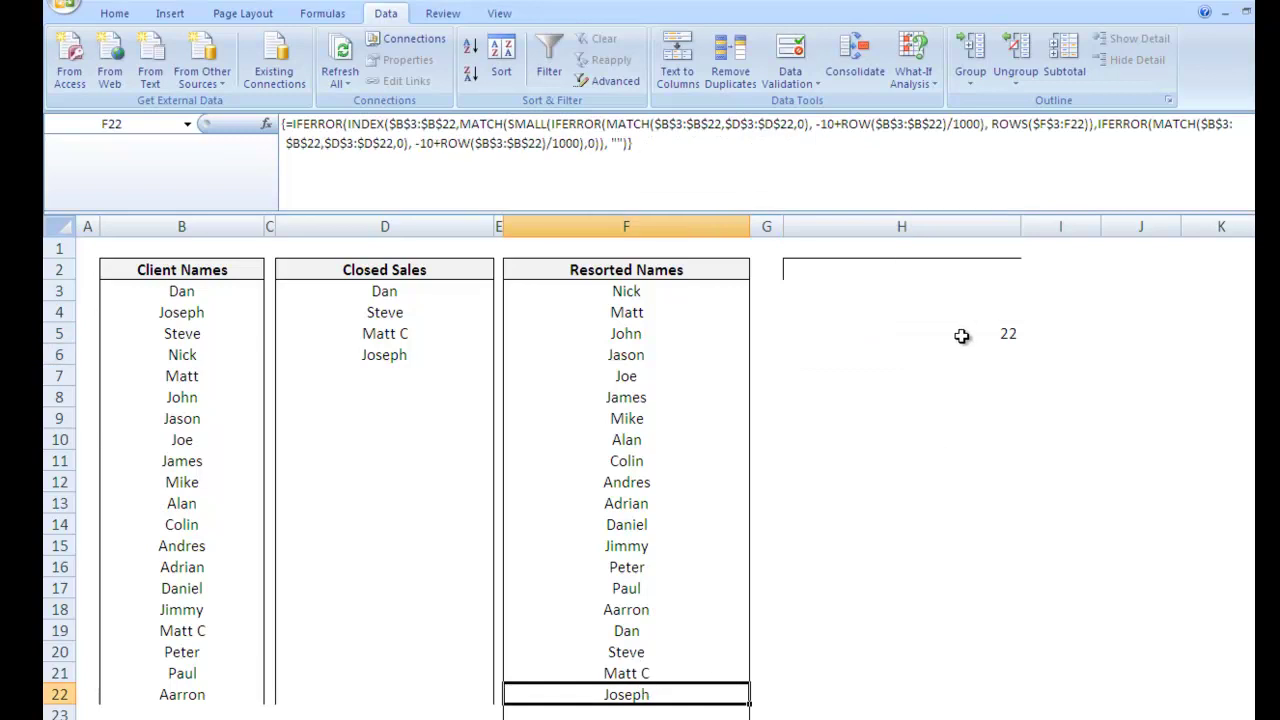
click(961, 336)
Change H5 to the array formula =INDIRECT("F3:F"&MATCH("",F:F,0)-1), which displays Nick.
click(295, 118)
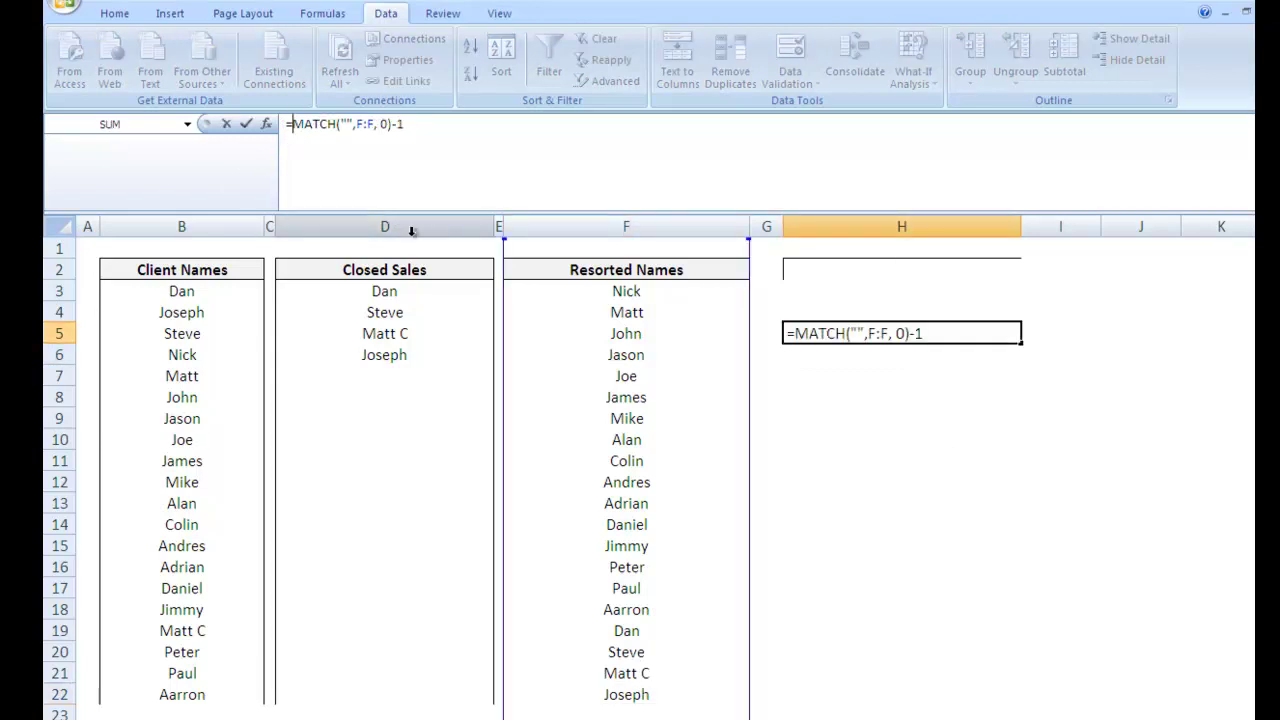
text(indirec)
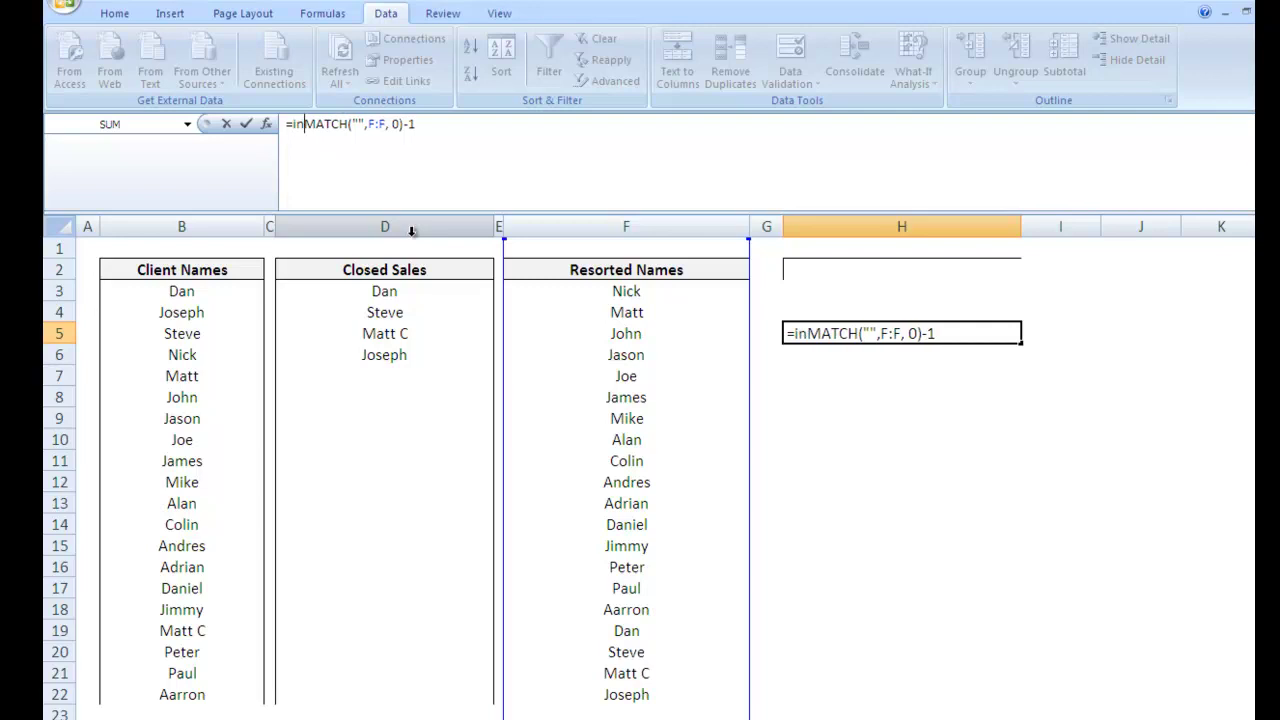
text(t()
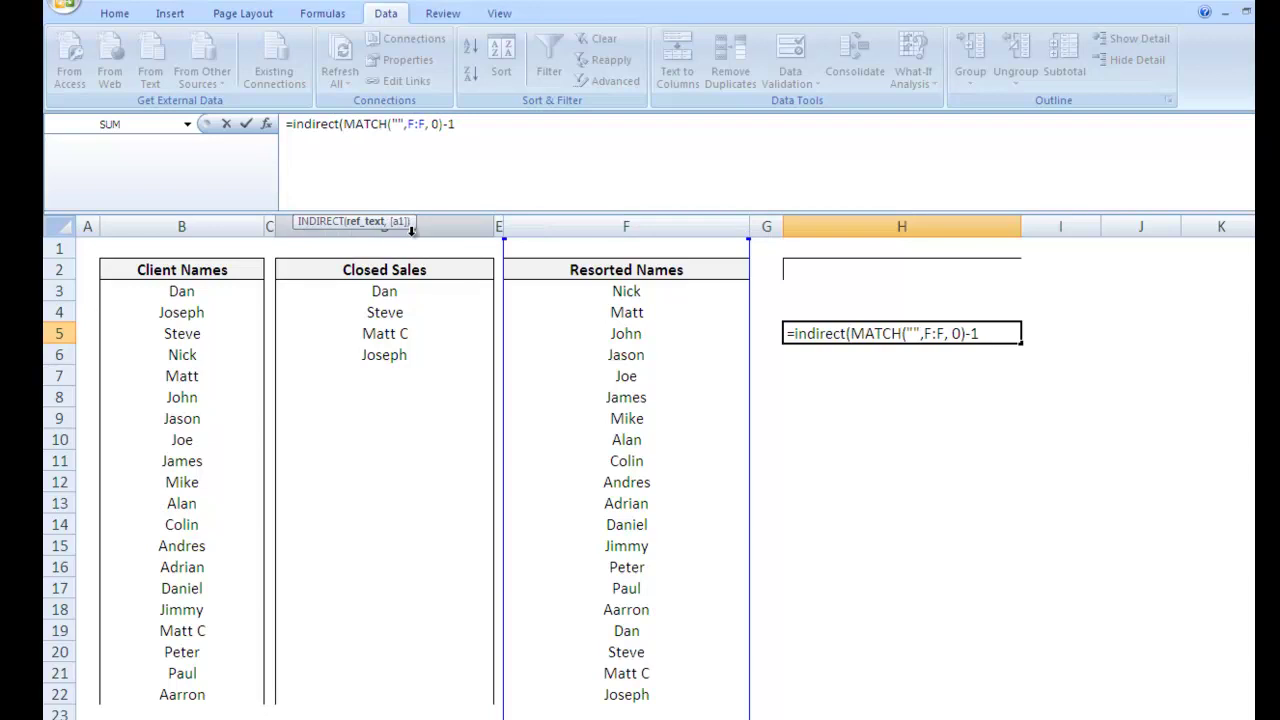
text(")
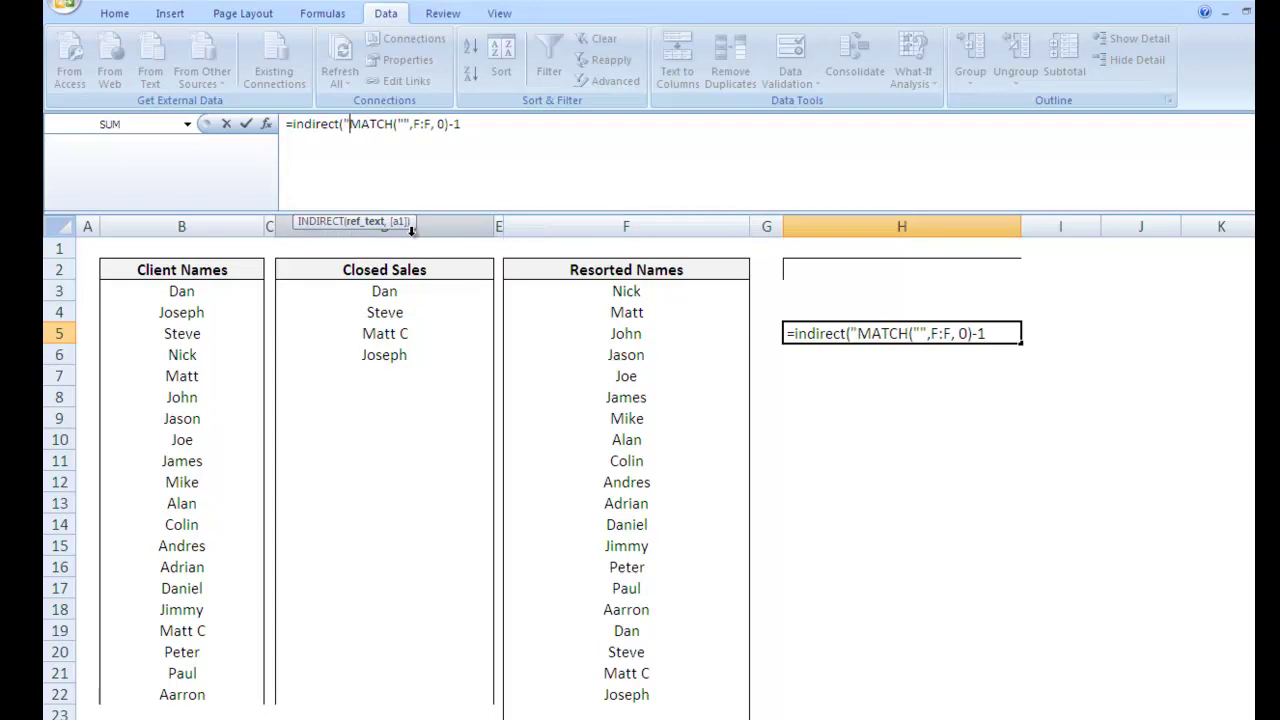
text(F3:)
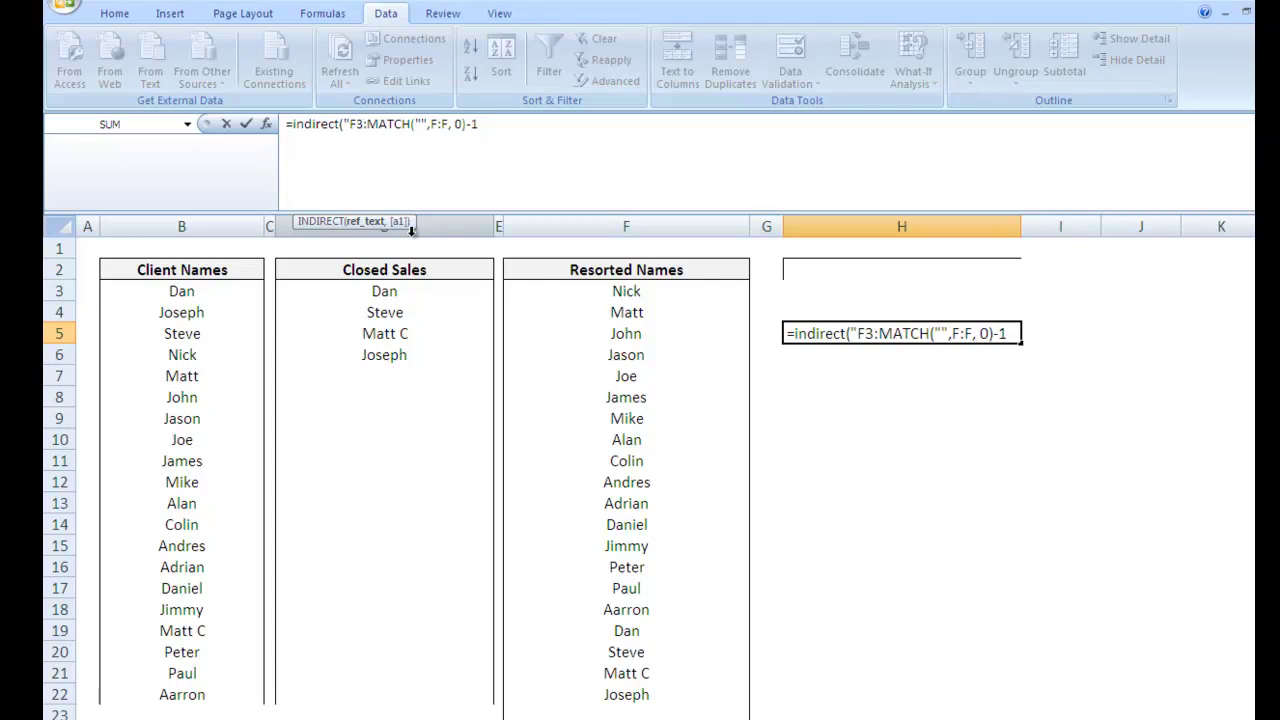
text(")
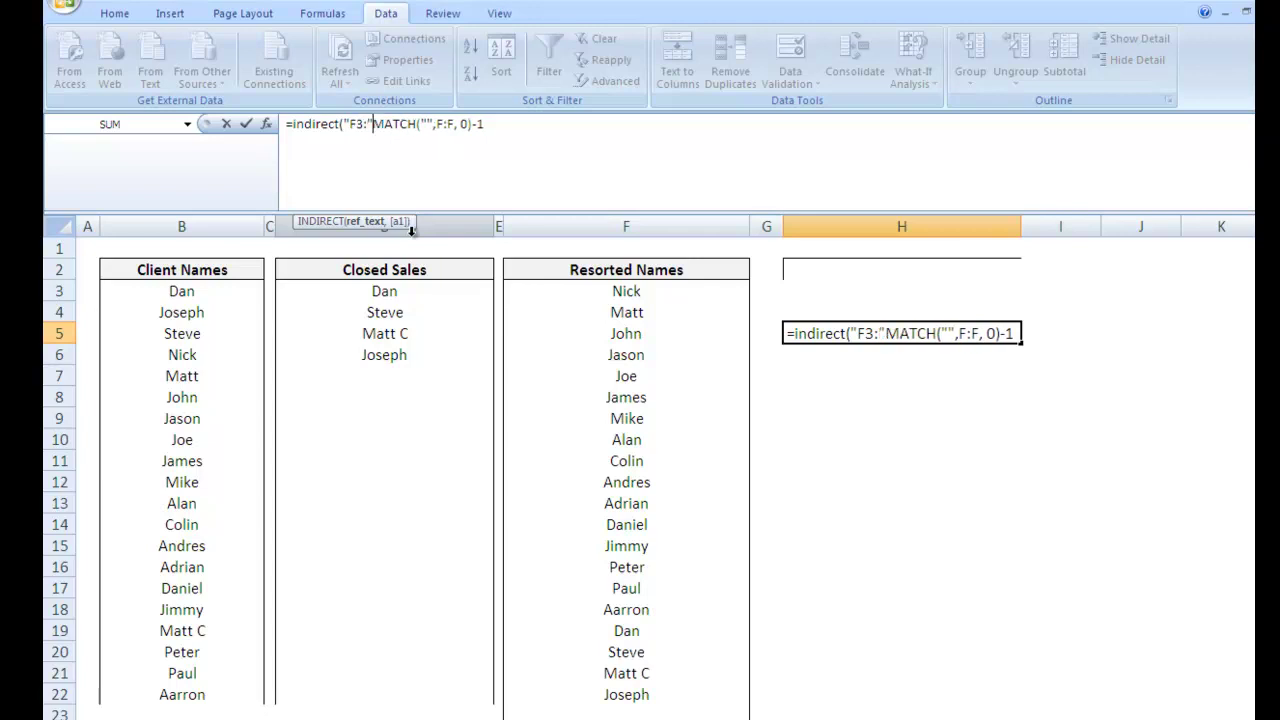
key(BackSpace)
text(F)
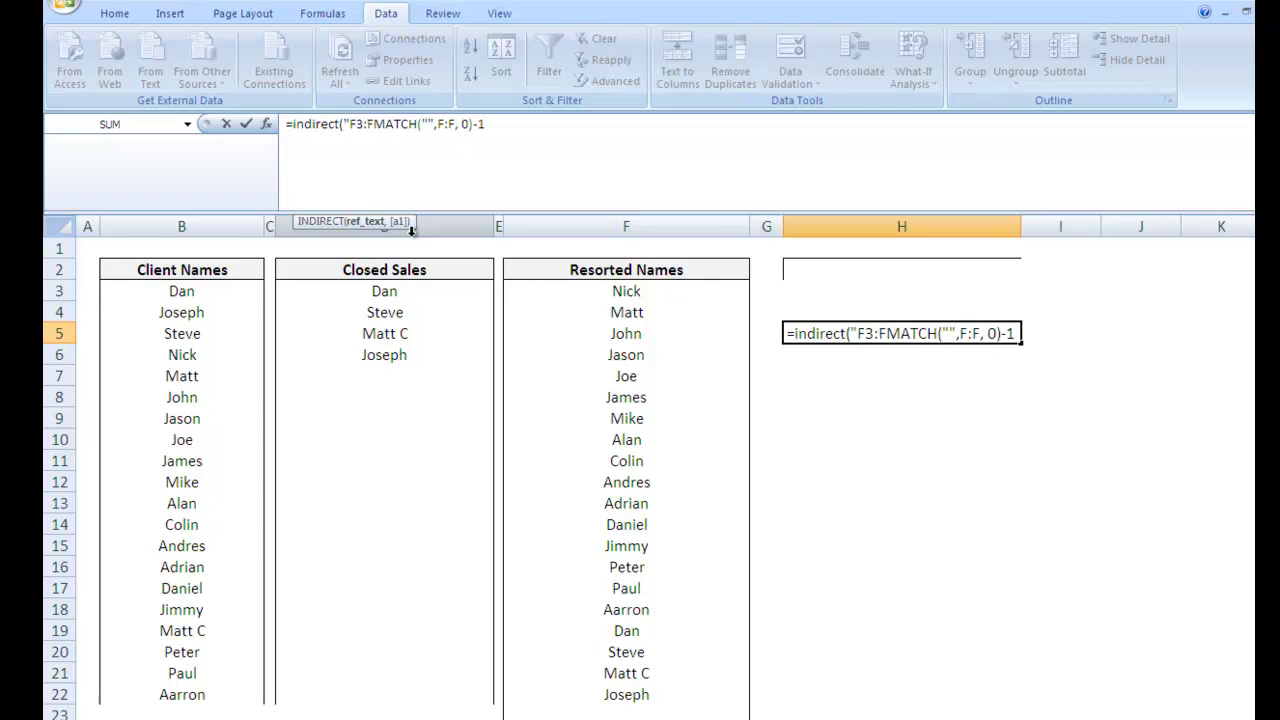
text("&)
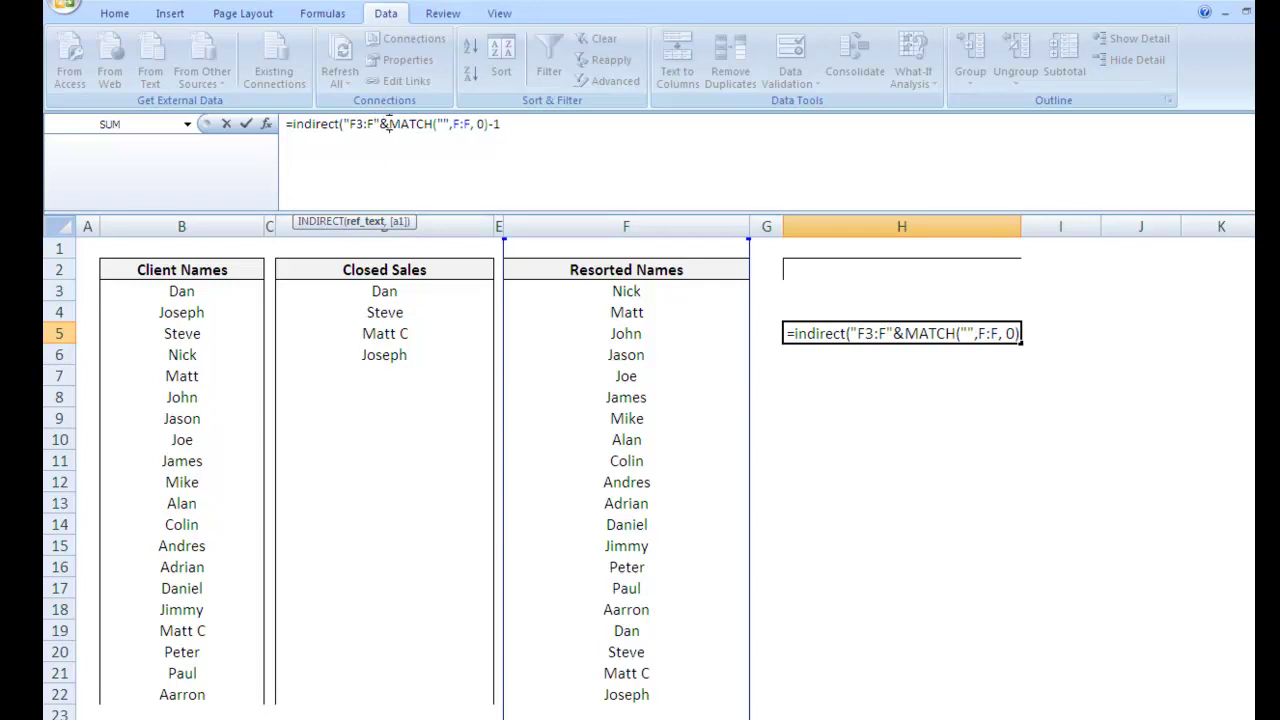
click(541, 129)
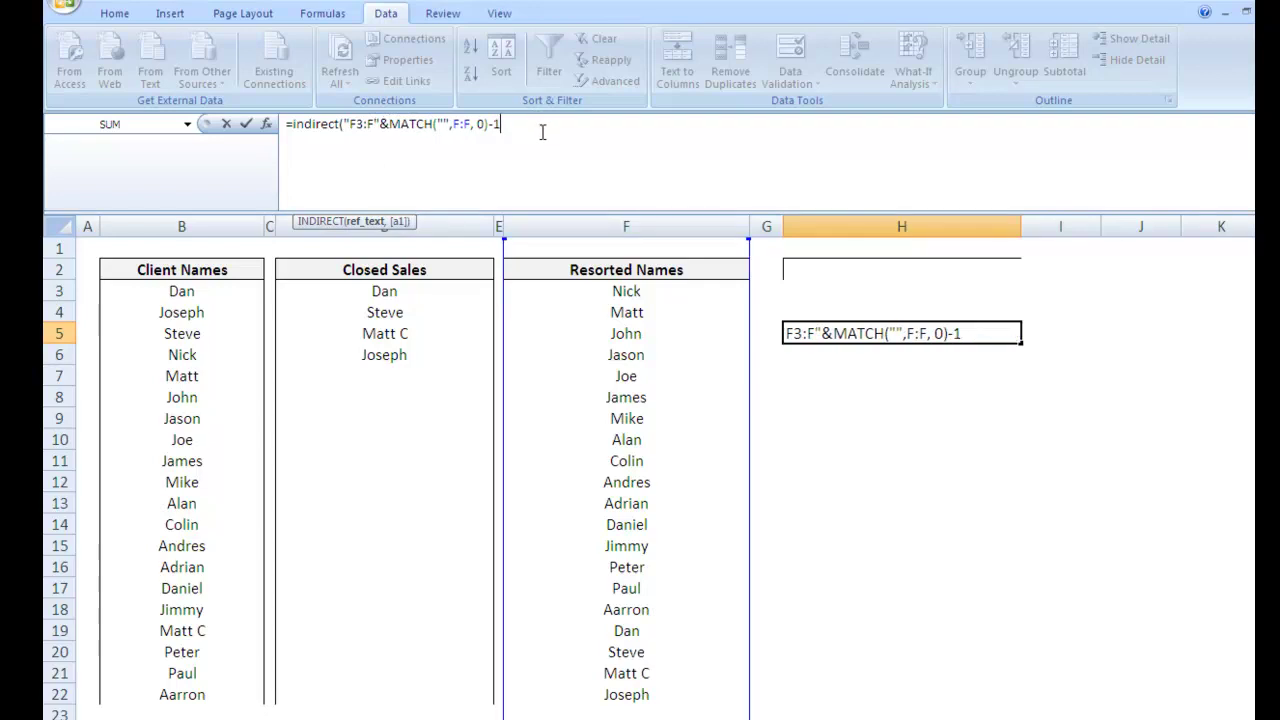
text())
key(ctrl+shift+Return)
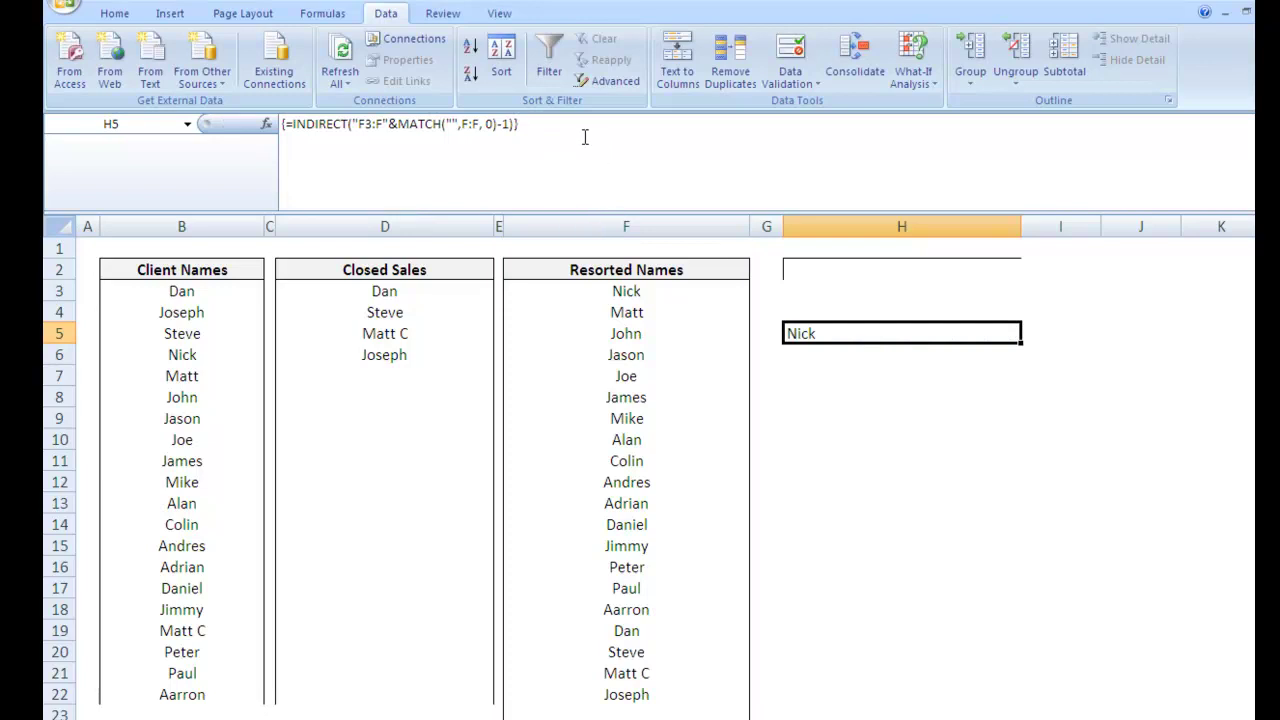
drag(540, 124, 285, 124)
key(ctrl+c)
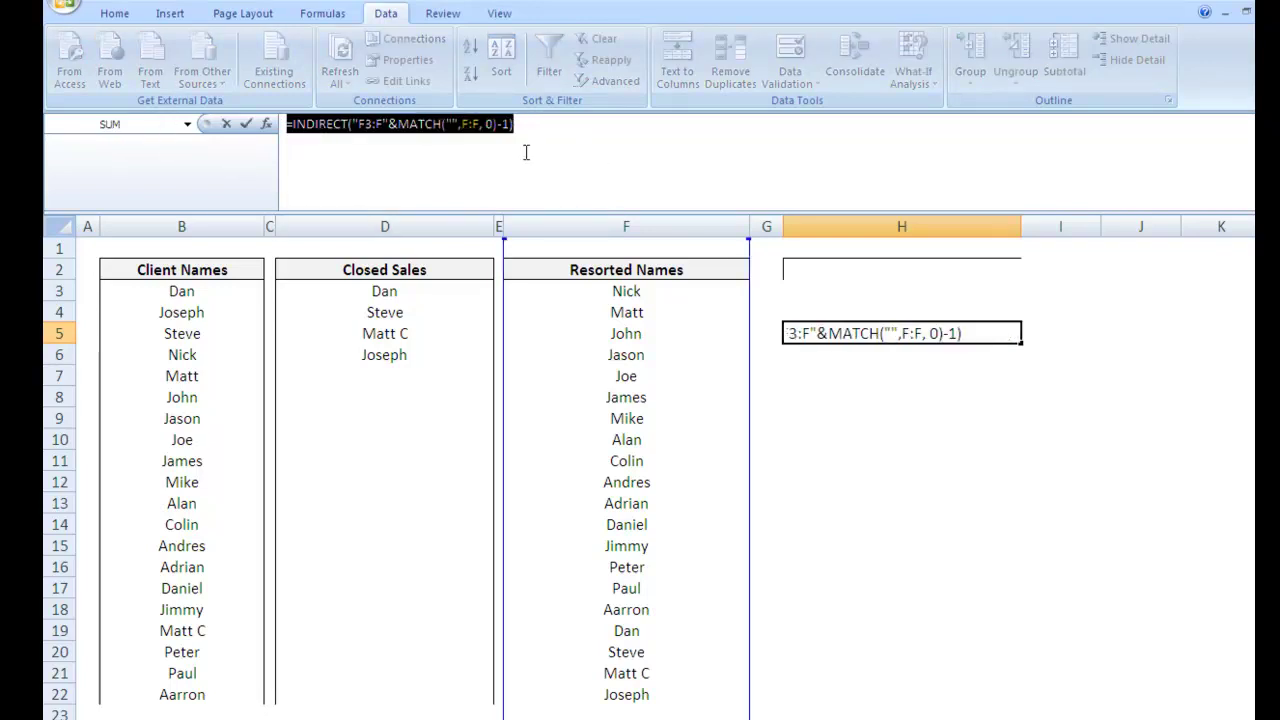
key(ctrl+shift+Return)
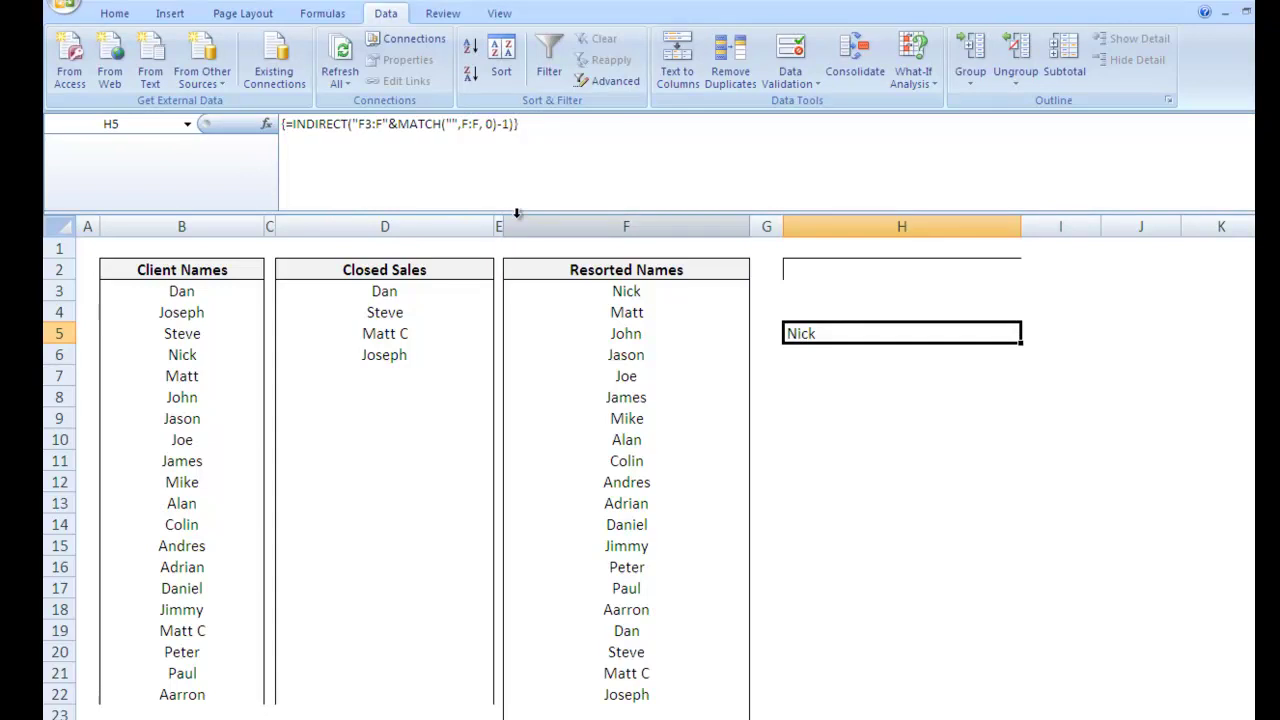
Define a new name referring to =INDIRECT("F3:F"&MATCH("",F:F,0)-1) in Name Manager.
key(ctrl+F3)
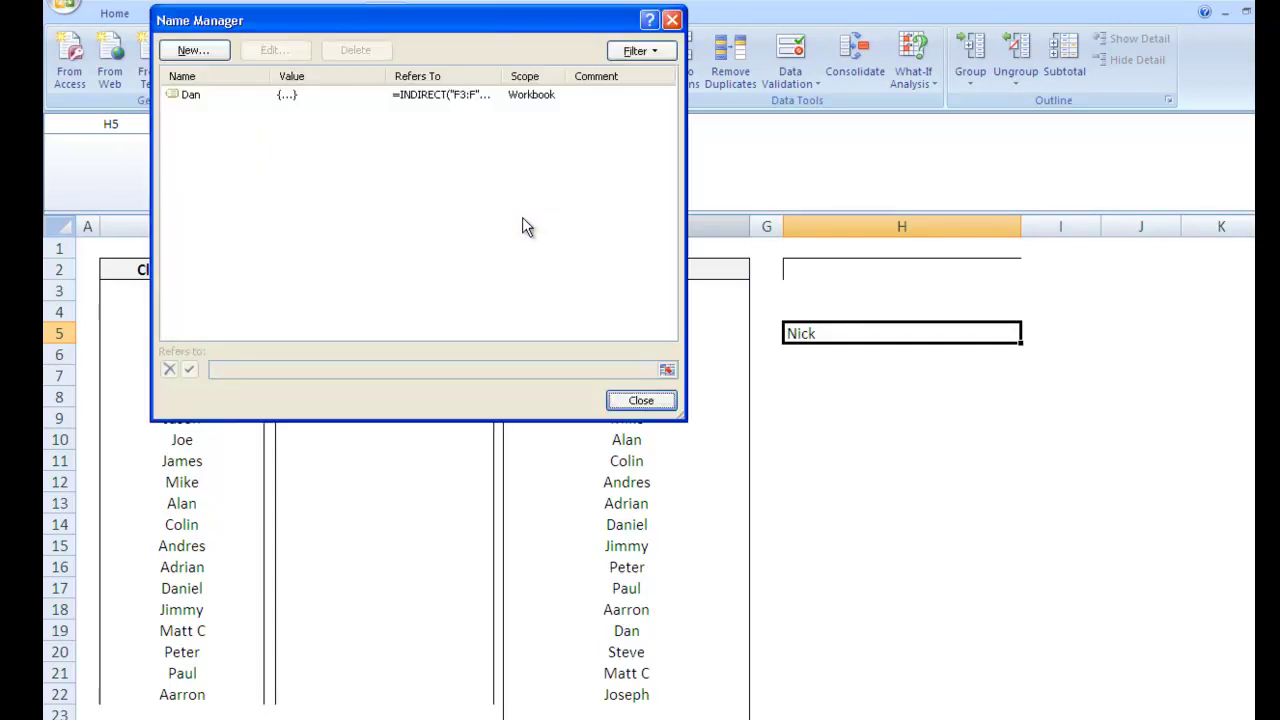
click(195, 50)
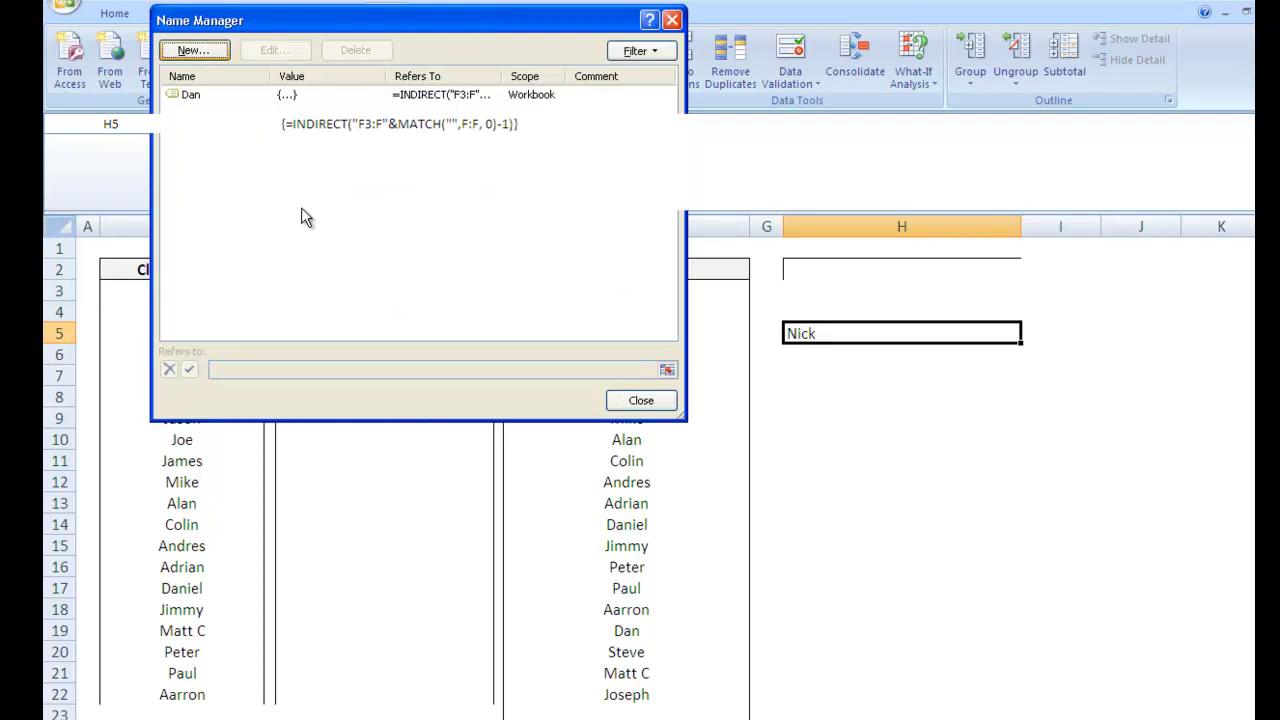
drag(478, 281, 338, 282)
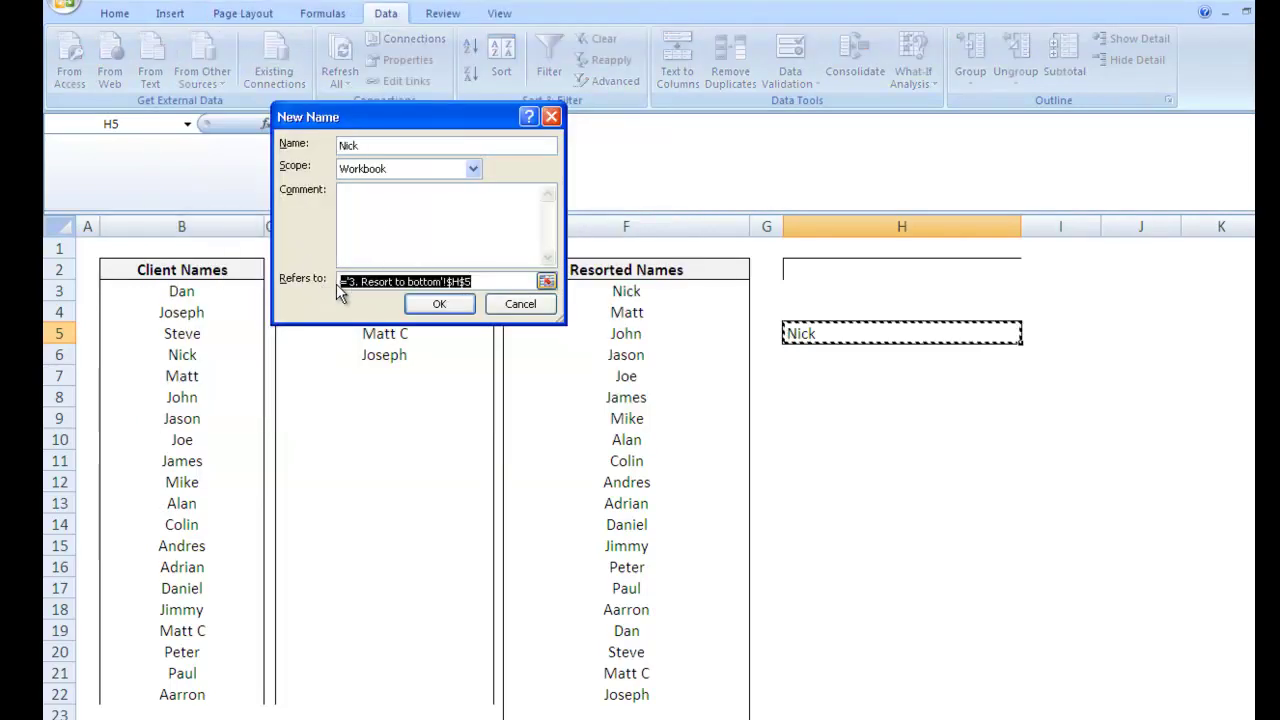
key(ctrl+v)
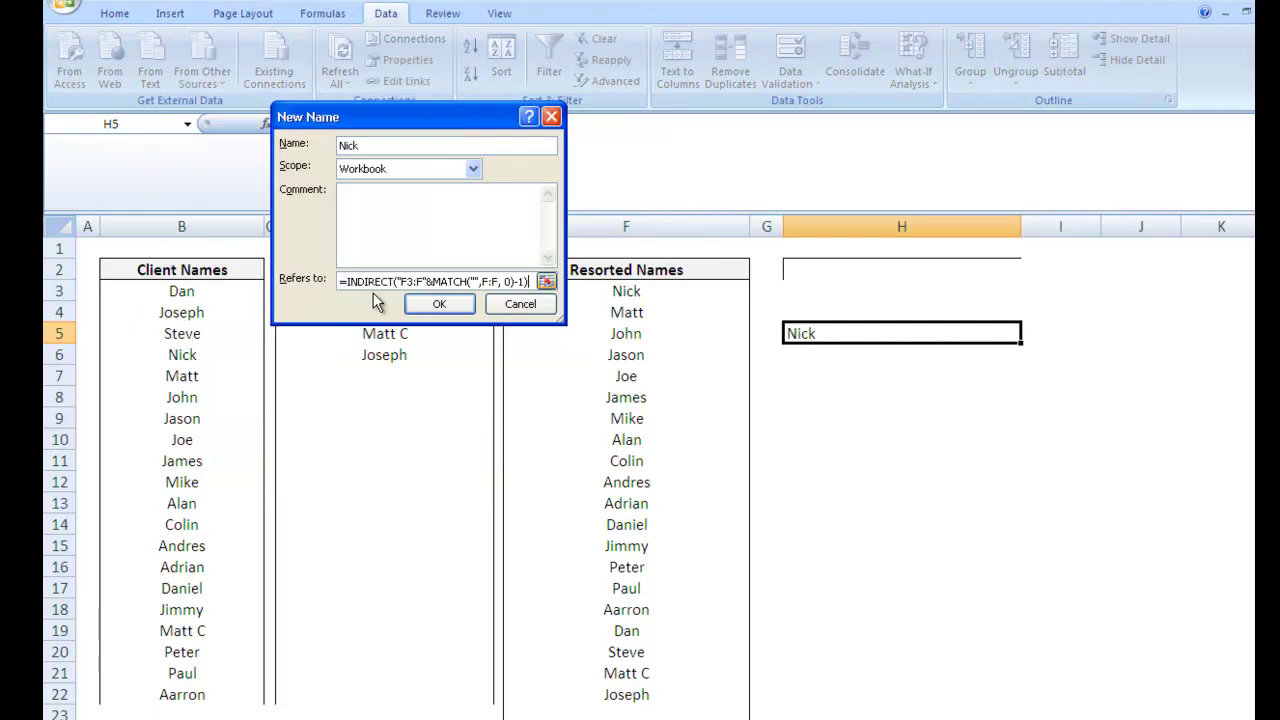
click(429, 305)
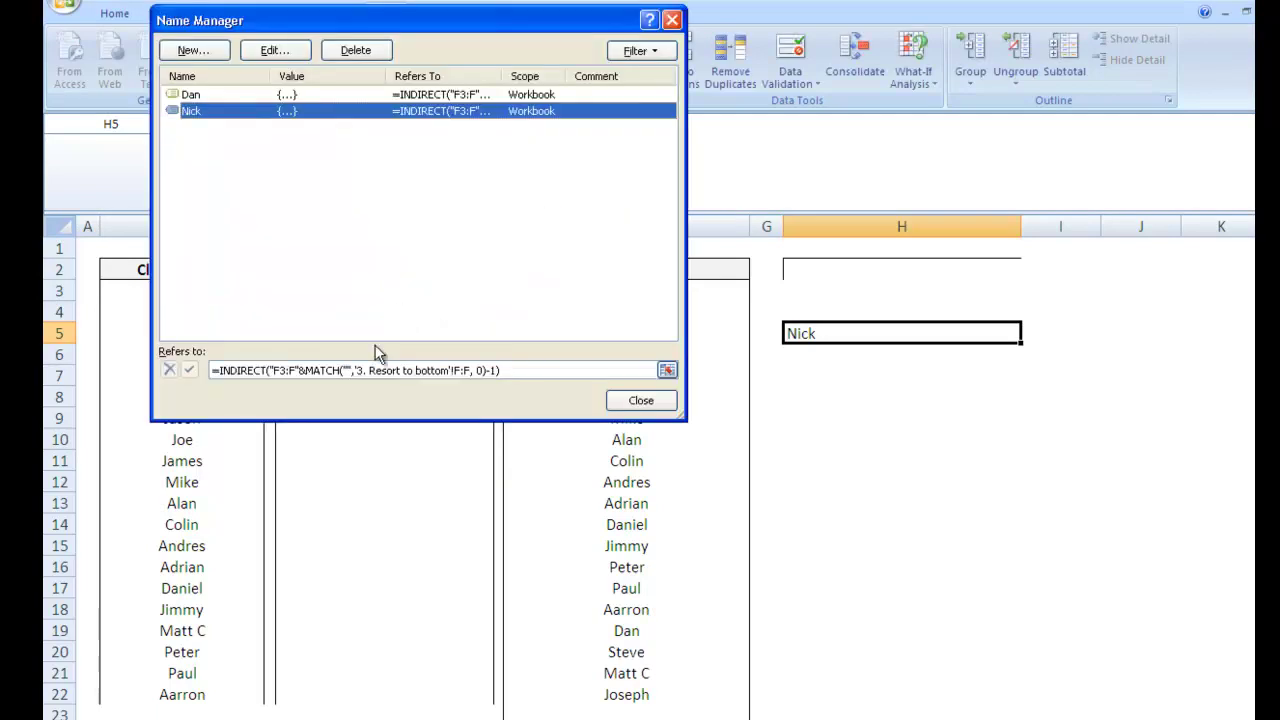
click(372, 370)
drag(523, 30, 638, 292)
Rename the new name from Nick to ResortedNames.
click(382, 319)
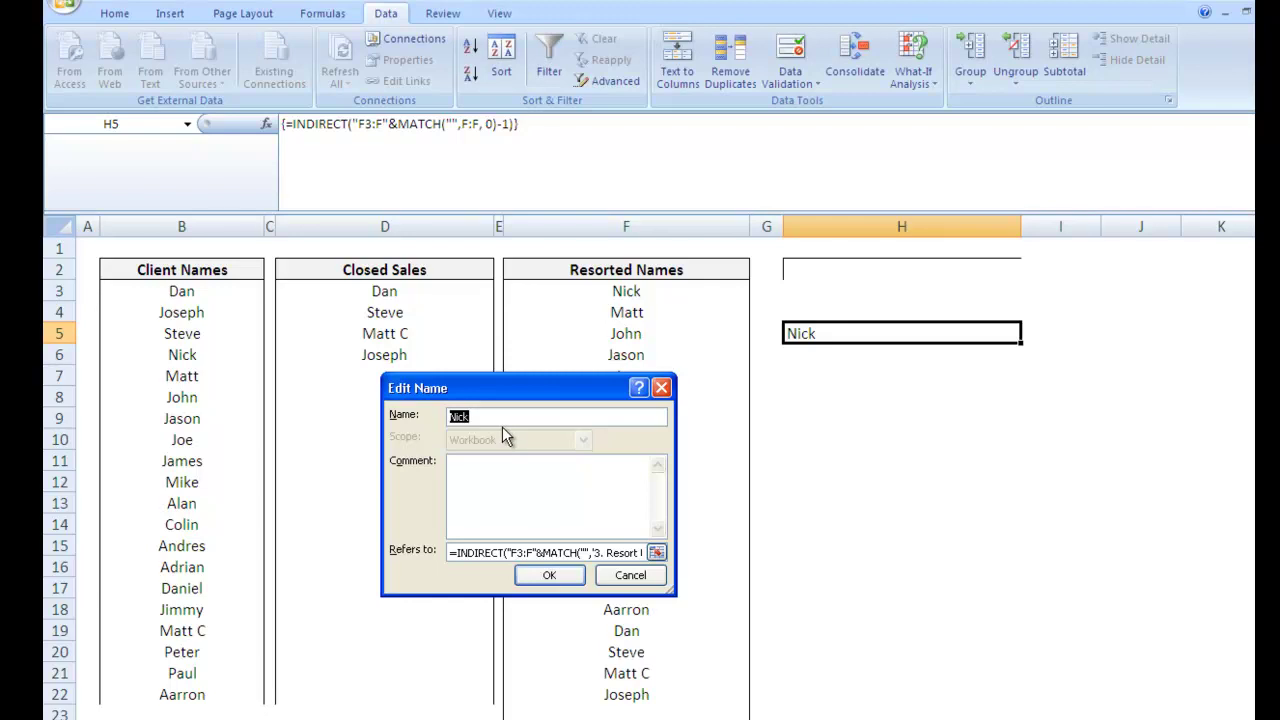
text(Resorted Names)
key(BackSpace)
key(BackSpace)
key(BackSpace)
key(BackSpace)
key(BackSpace)
key(BackSpace)
text(Names)
key(Return)
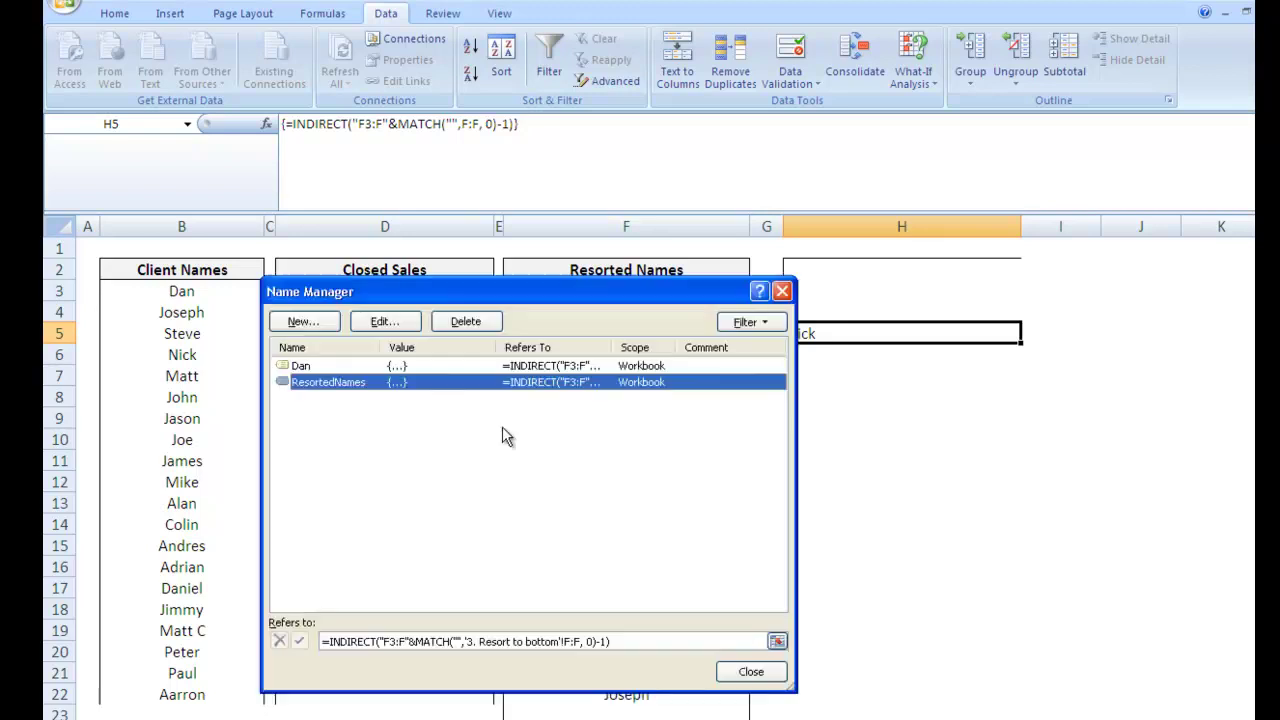
click(774, 685)
Clear the test formula from H5.
click(945, 398)
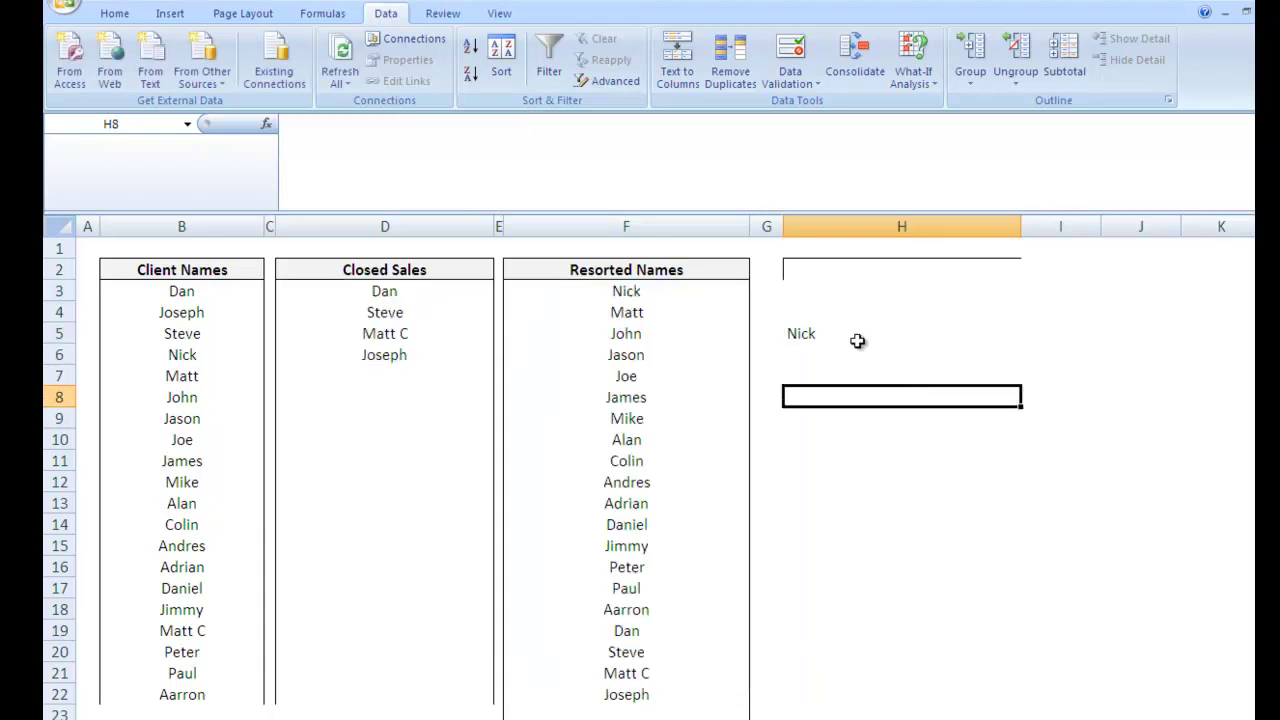
click(827, 334)
key(Delete)
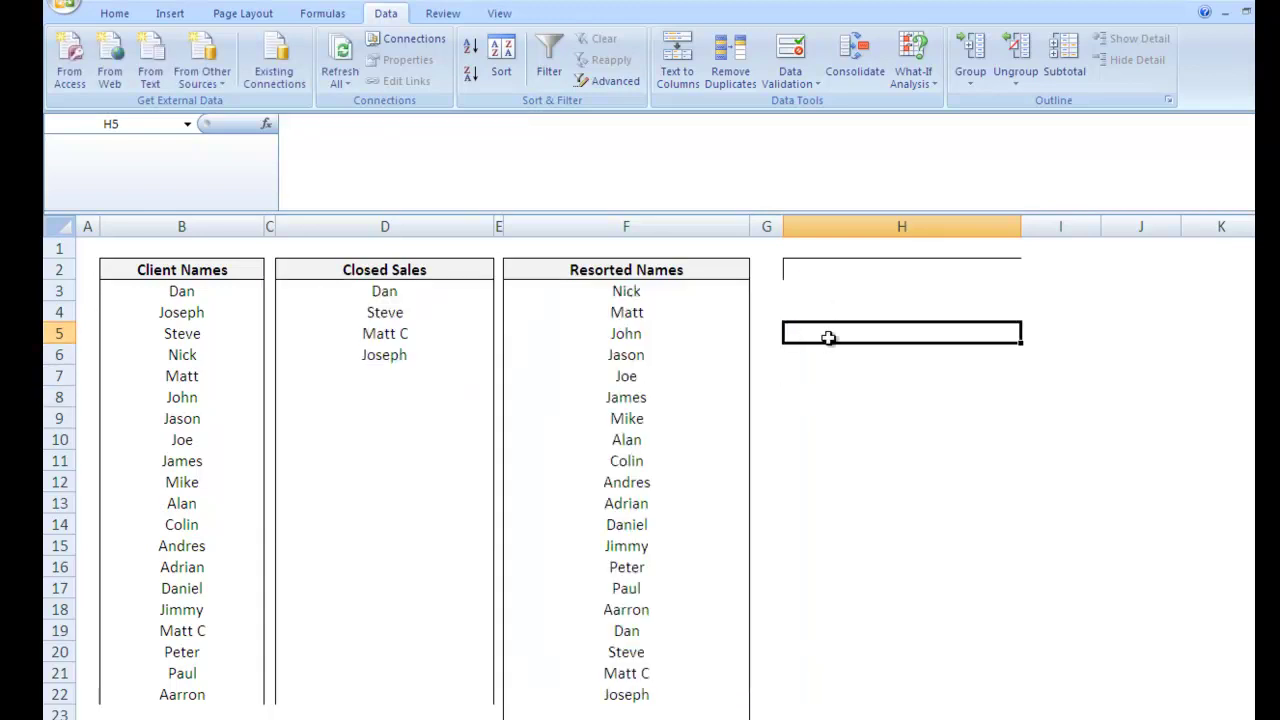
Give H2 list data validation with source =ResortedNames.
click(866, 352)
click(858, 287)
click(855, 267)
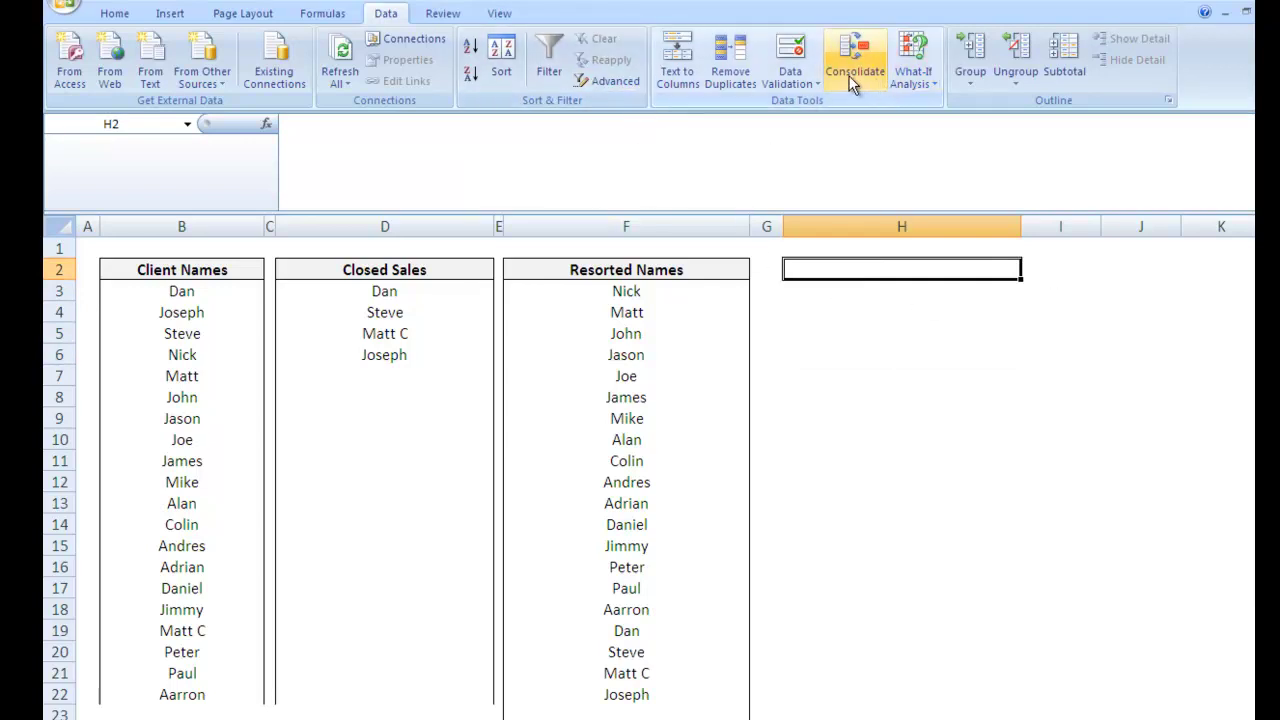
click(795, 85)
click(830, 104)
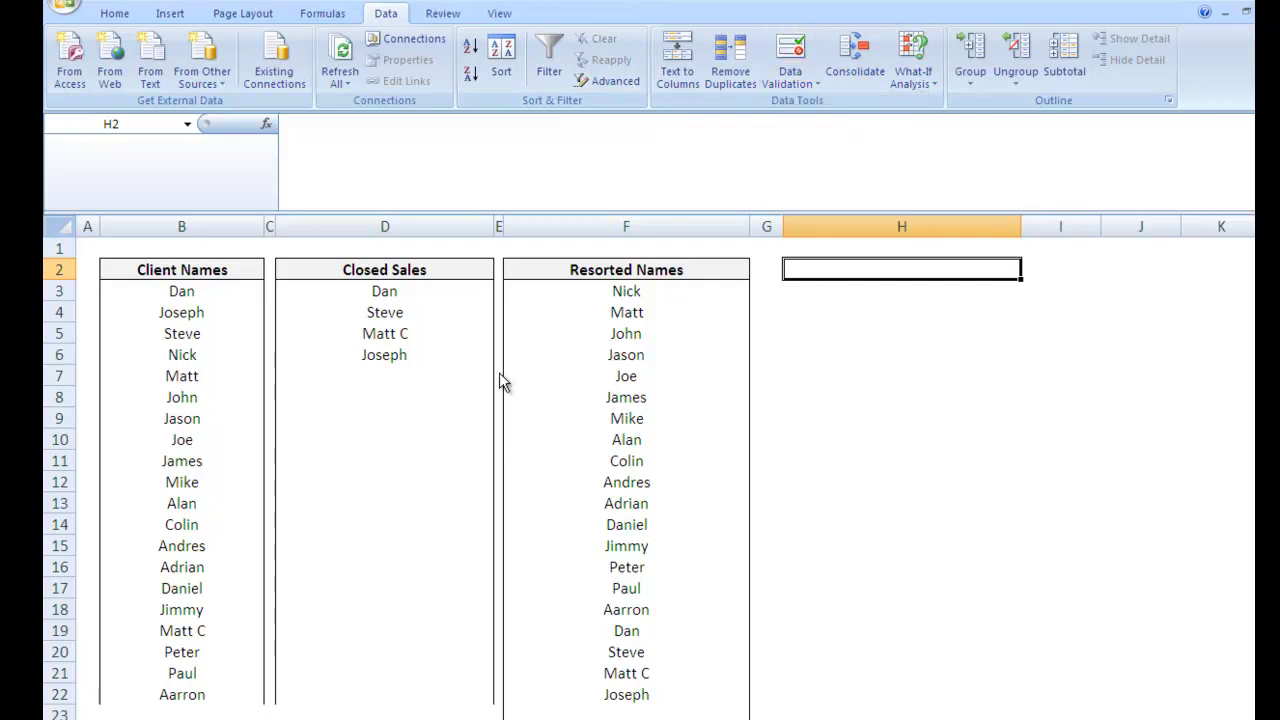
click(423, 441)
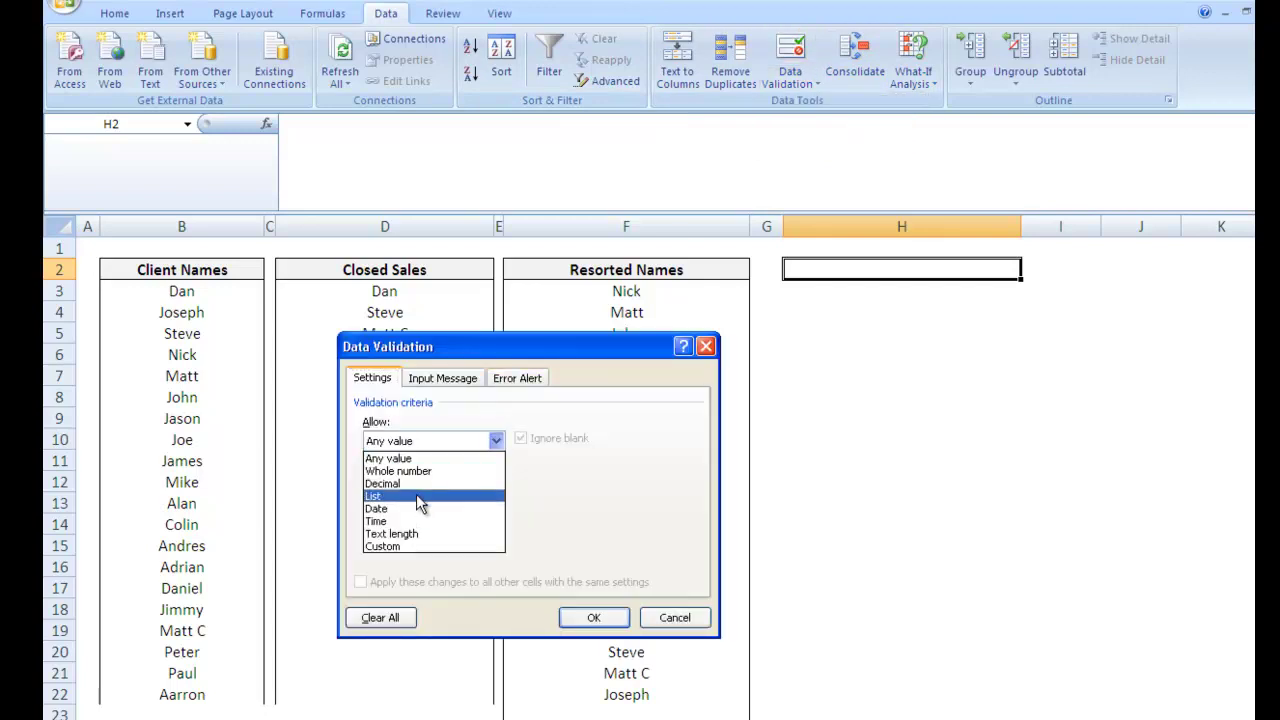
click(416, 494)
click(471, 516)
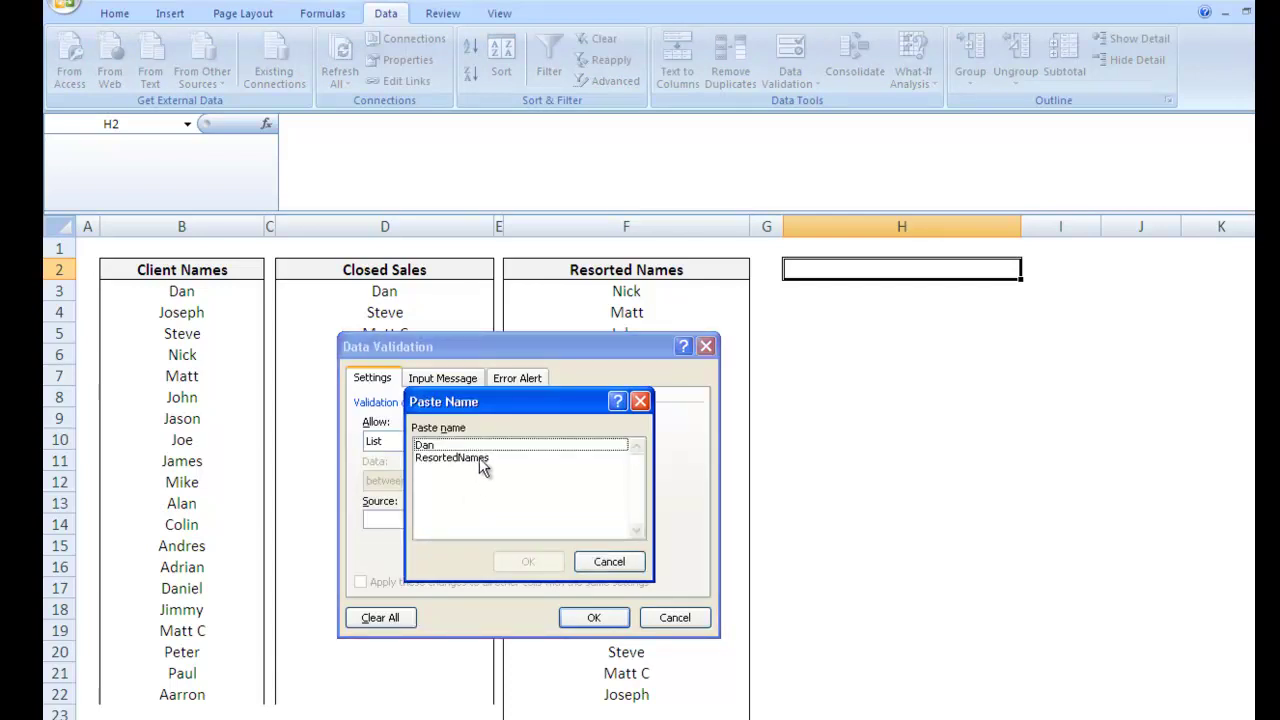
click(482, 460)
click(522, 561)
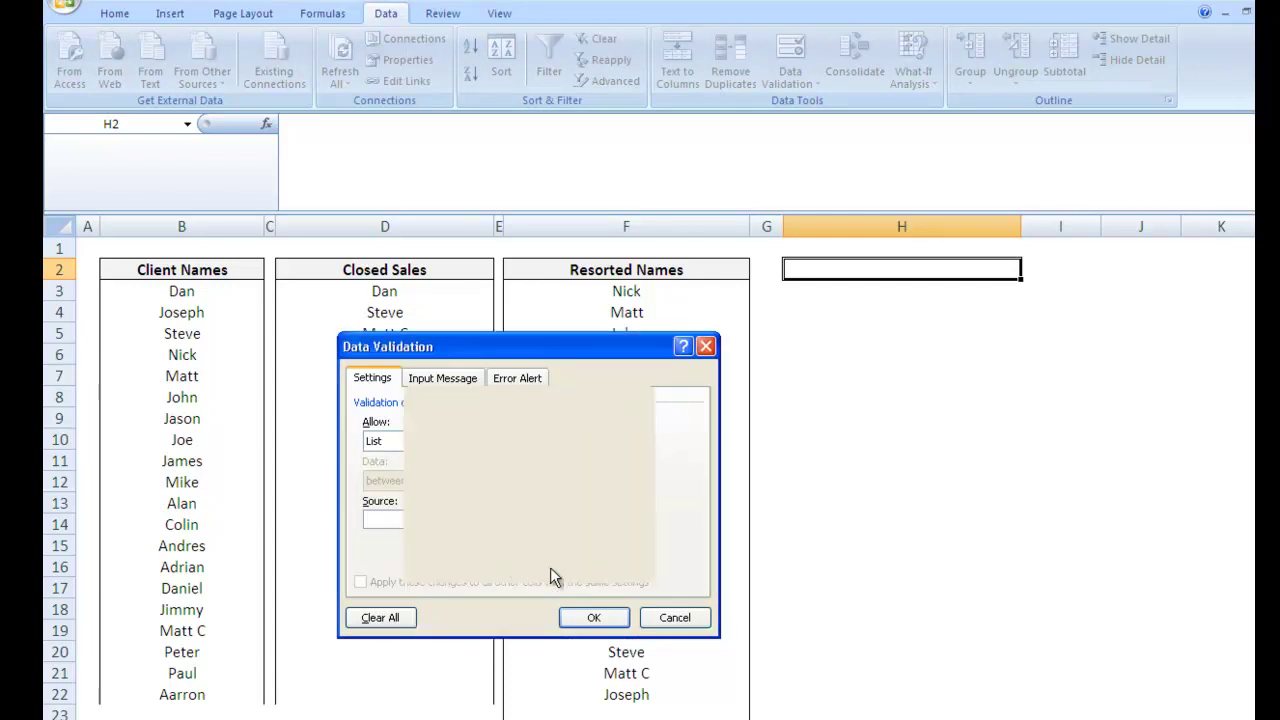
click(606, 616)
Put an outside border around H2.
click(966, 333)
click(968, 268)
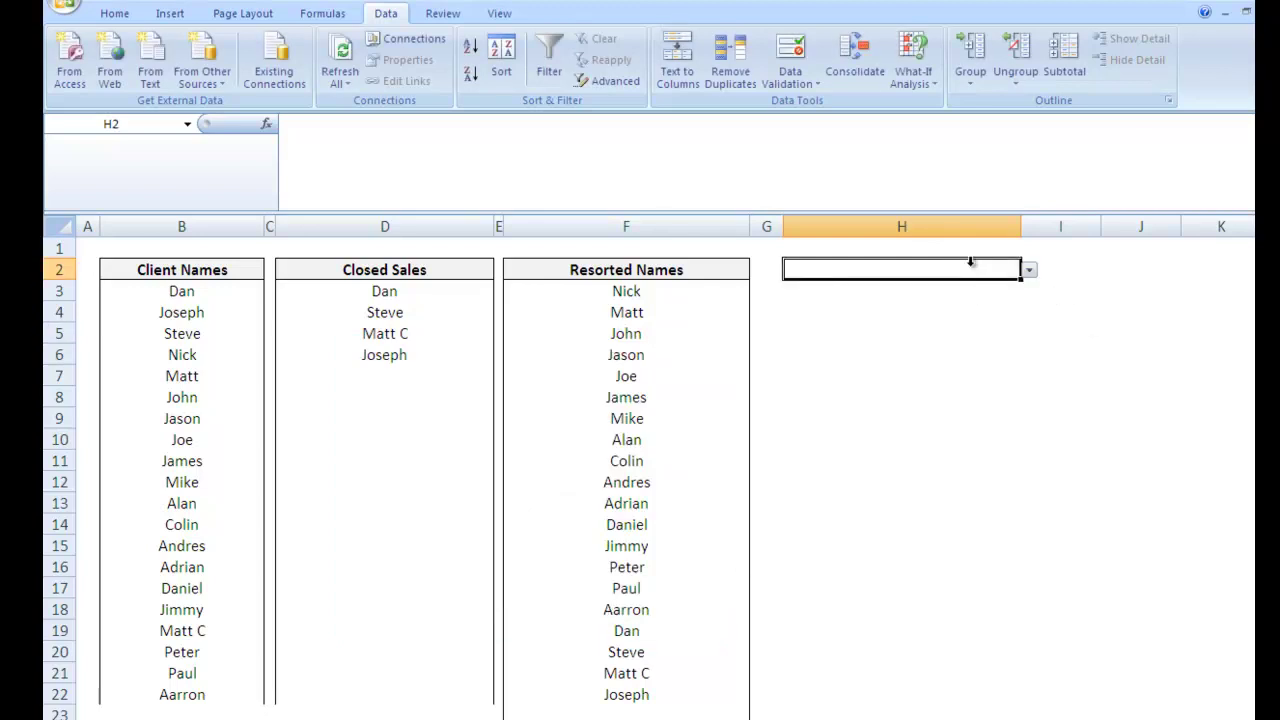
click(114, 13)
click(305, 74)
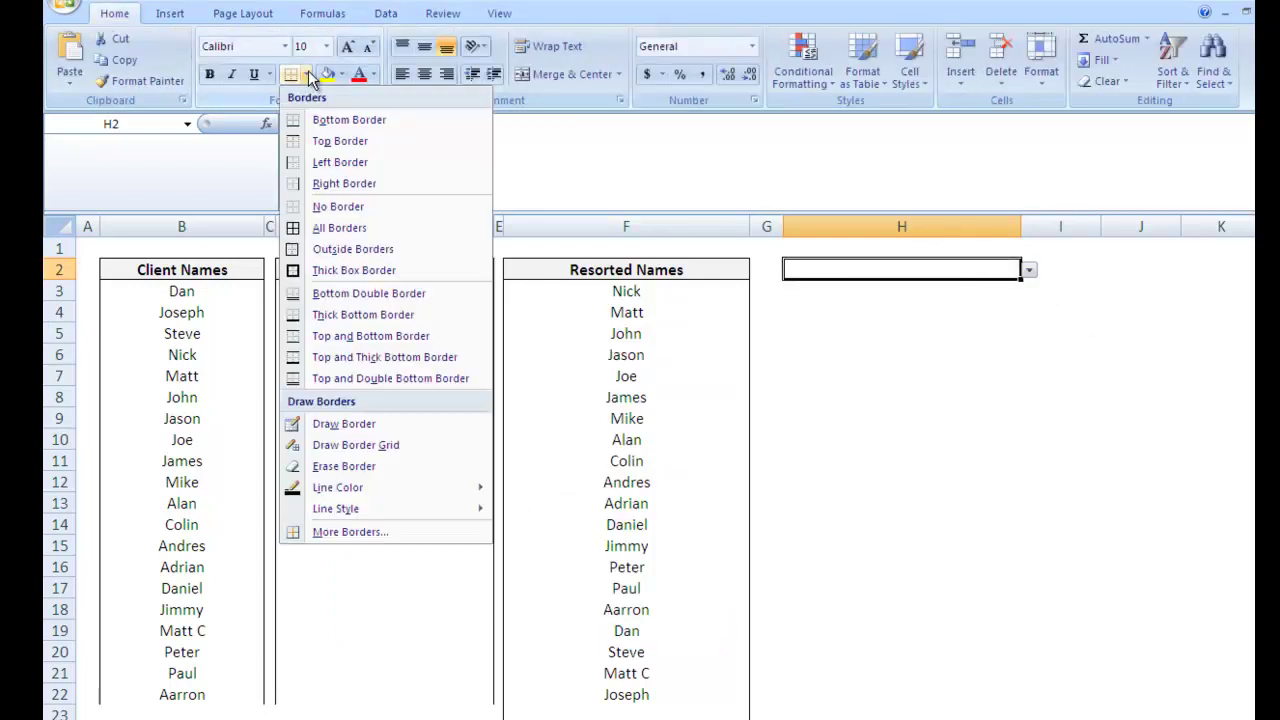
click(340, 249)
click(1036, 460)
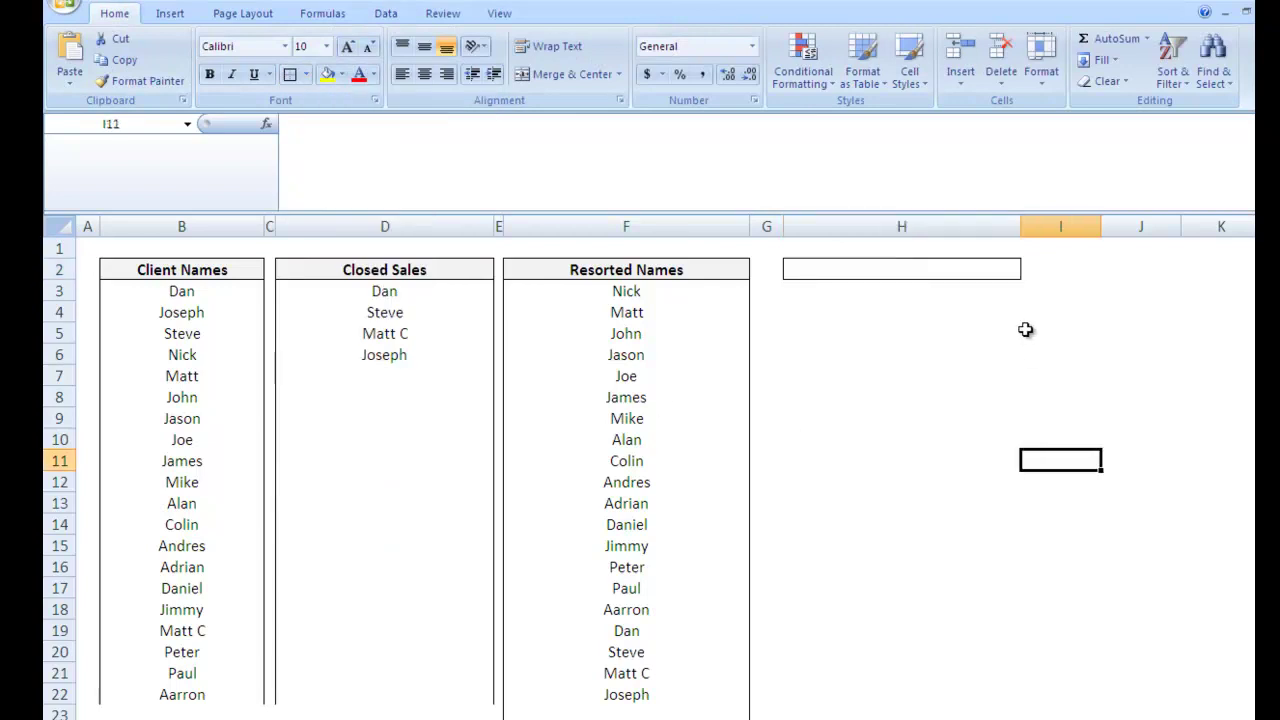
click(999, 274)
click(1029, 270)
Scroll to the bottom of H2's Resorted Names dropdown and pick Joseph.
drag(1030, 326, 1027, 394)
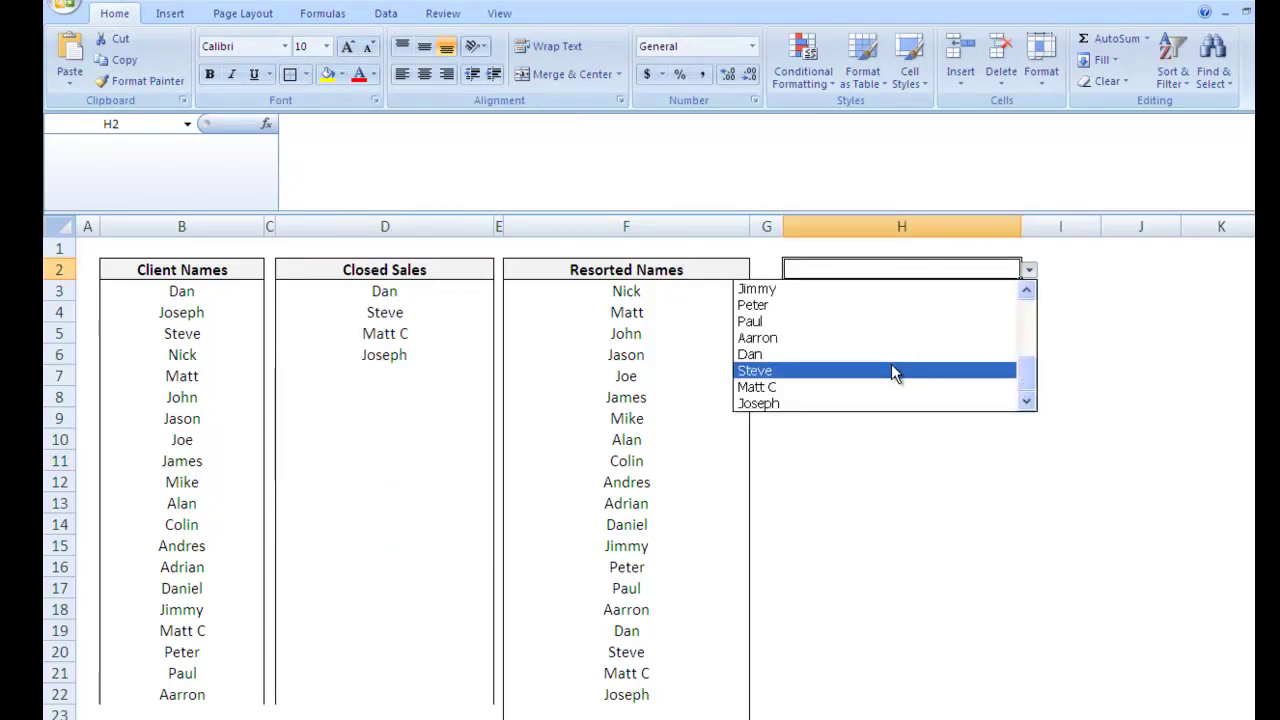
click(886, 397)
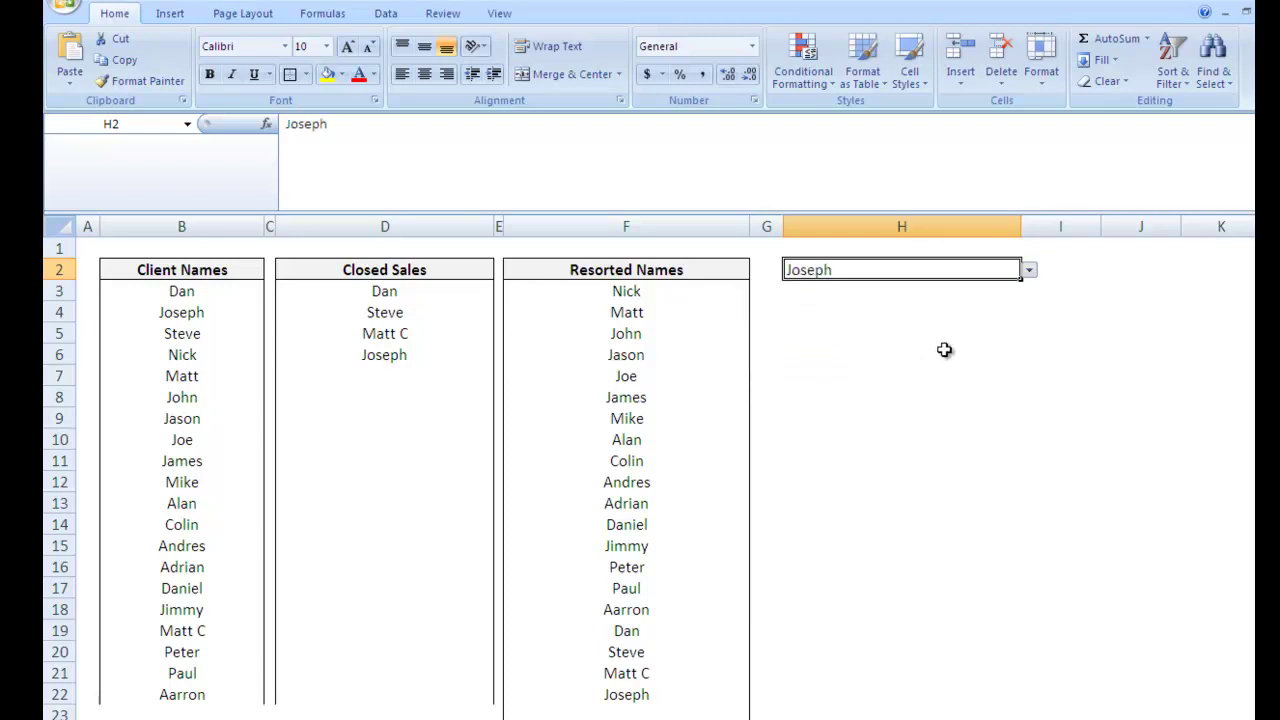
click(943, 352)
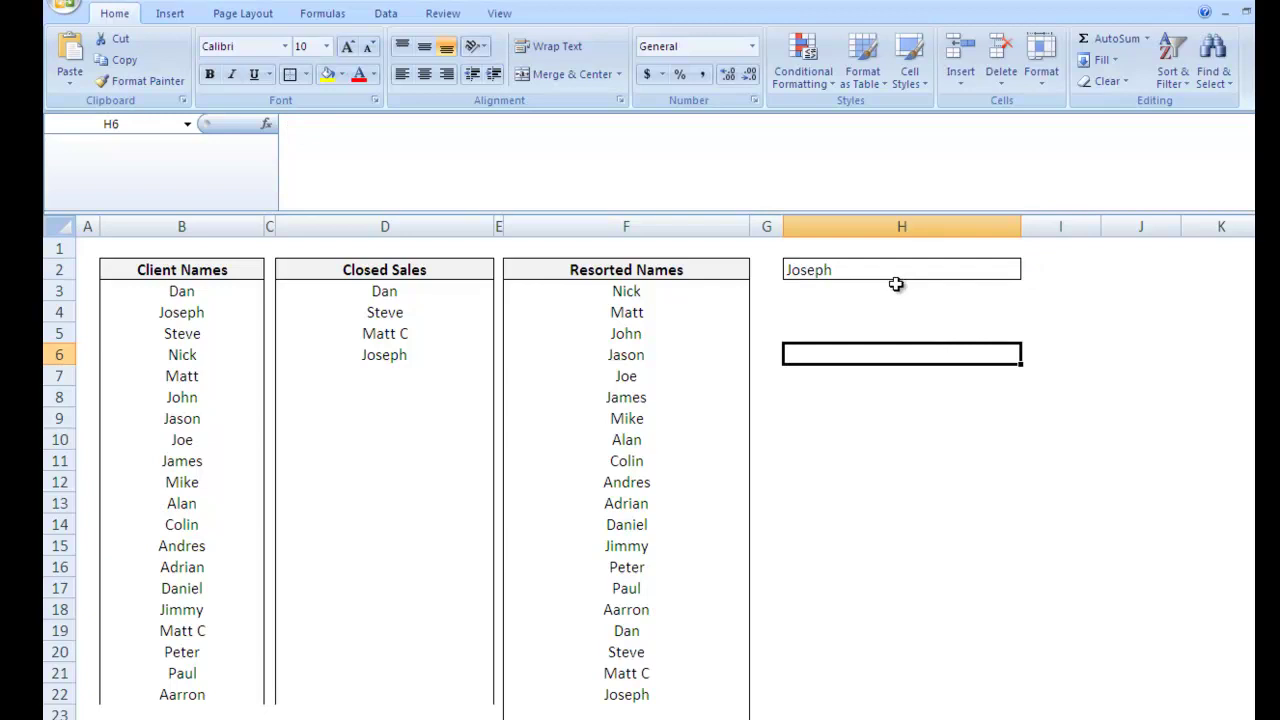
click(838, 269)
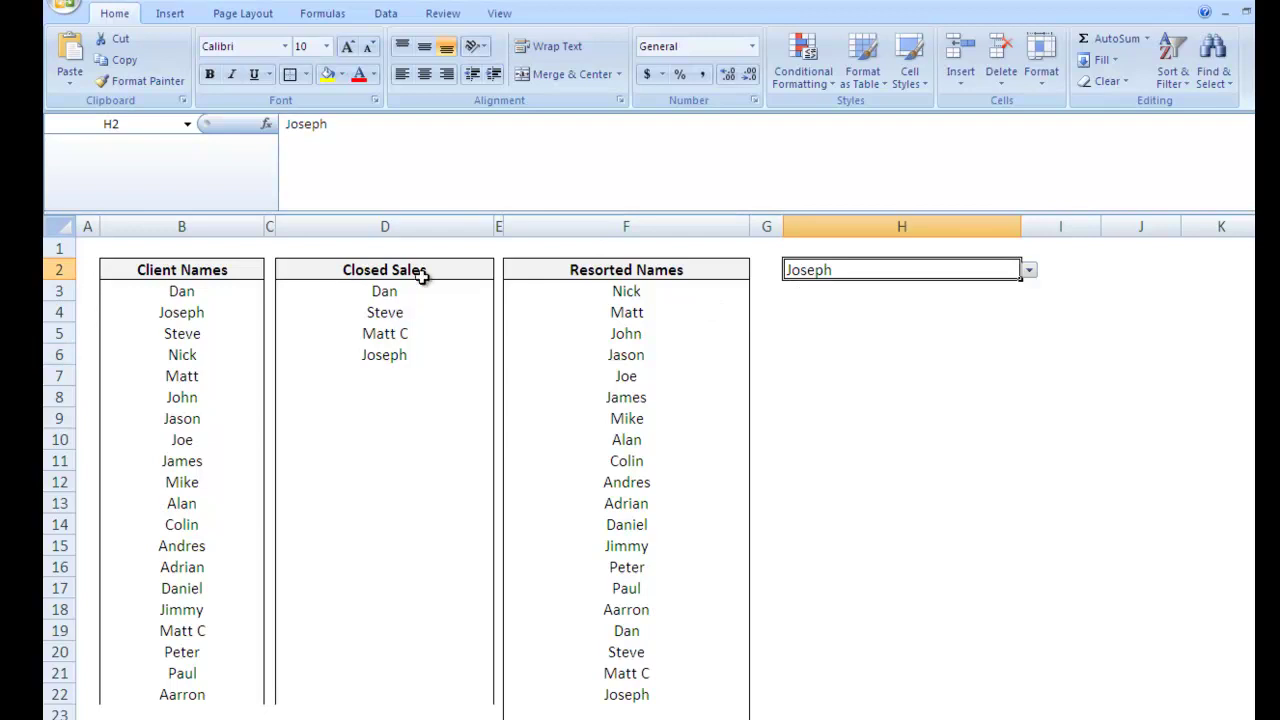
Enter a MATCH formula in G4 looking up $H$2 in Closed Sales D3:D22.
click(774, 318)
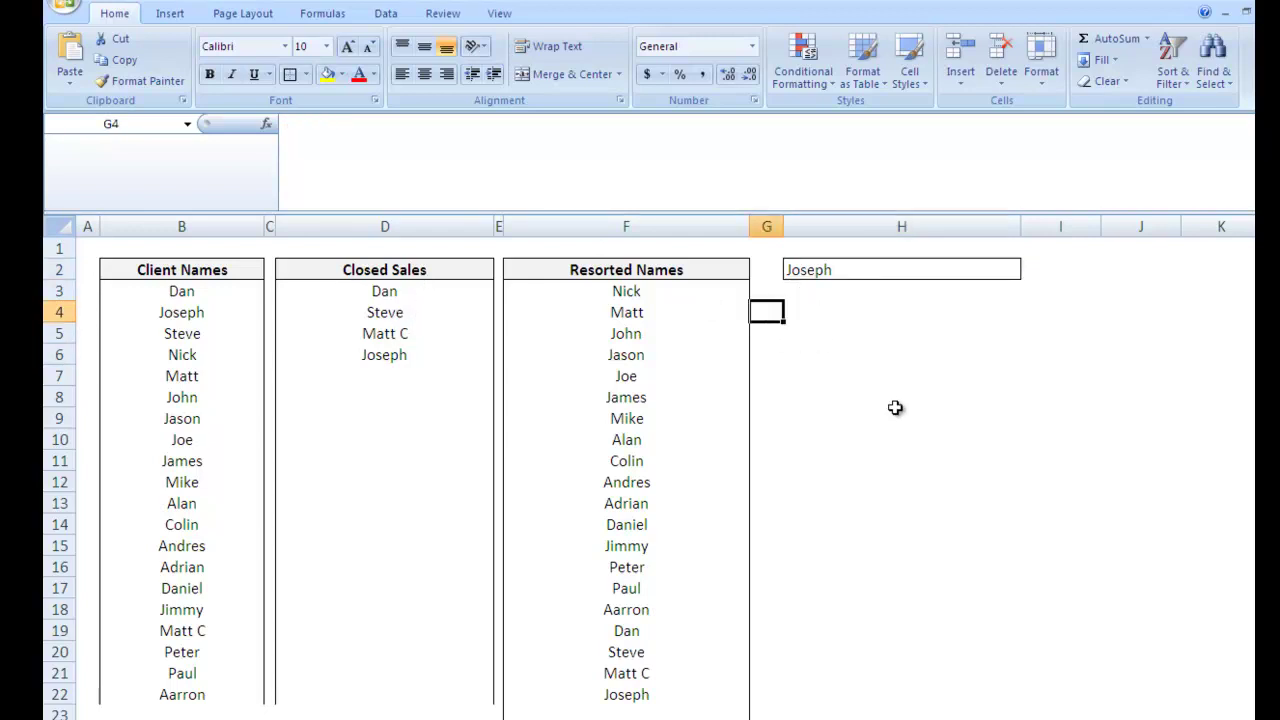
text(=match()
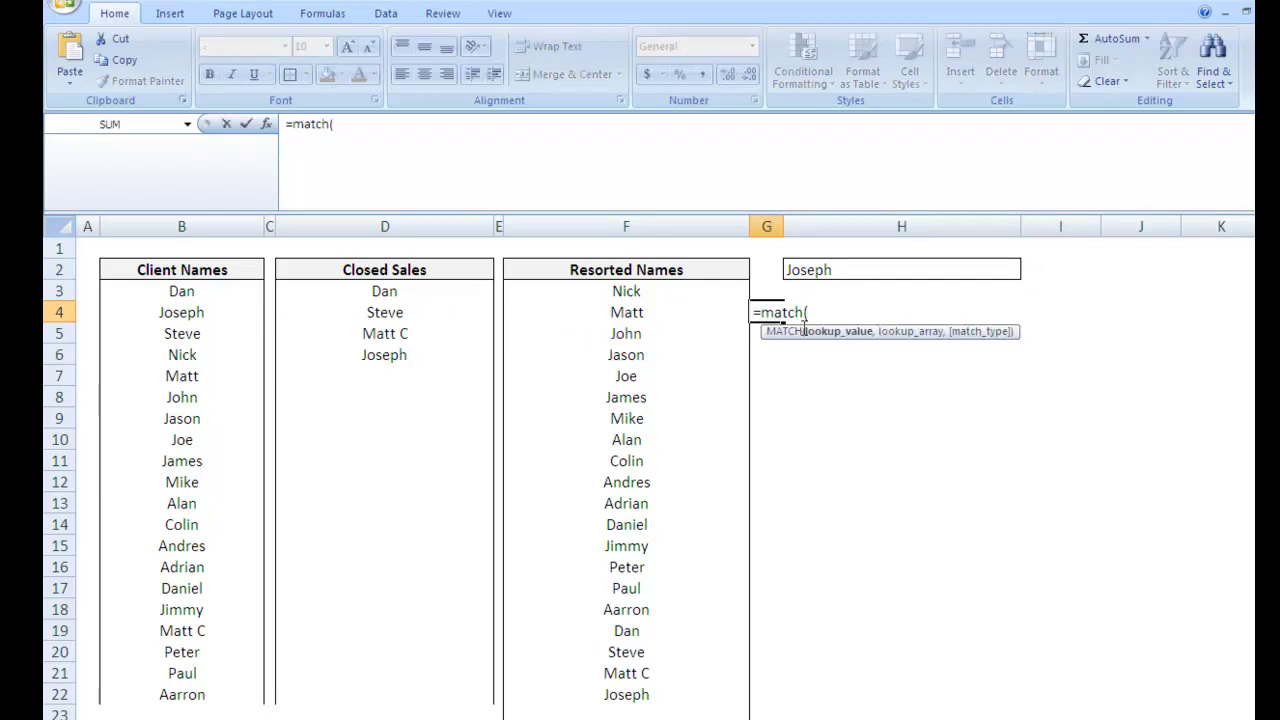
click(841, 270)
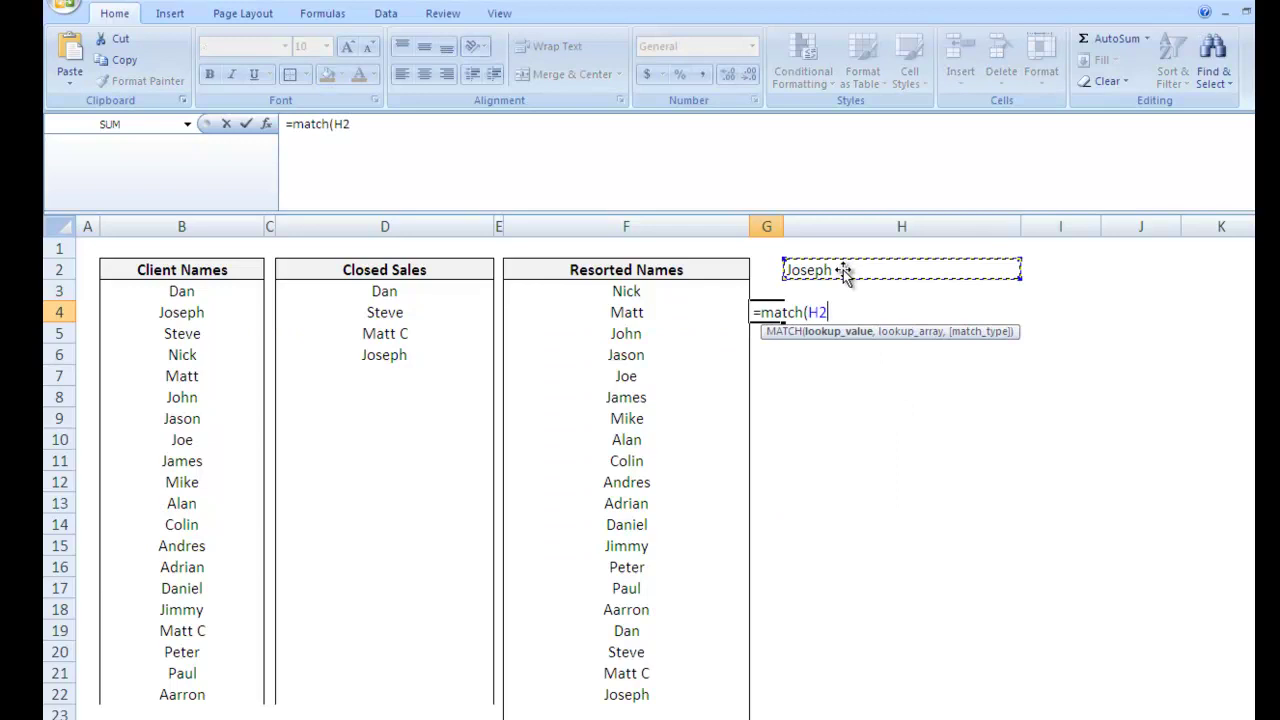
key(F4)
text(,)
drag(384, 291, 426, 703)
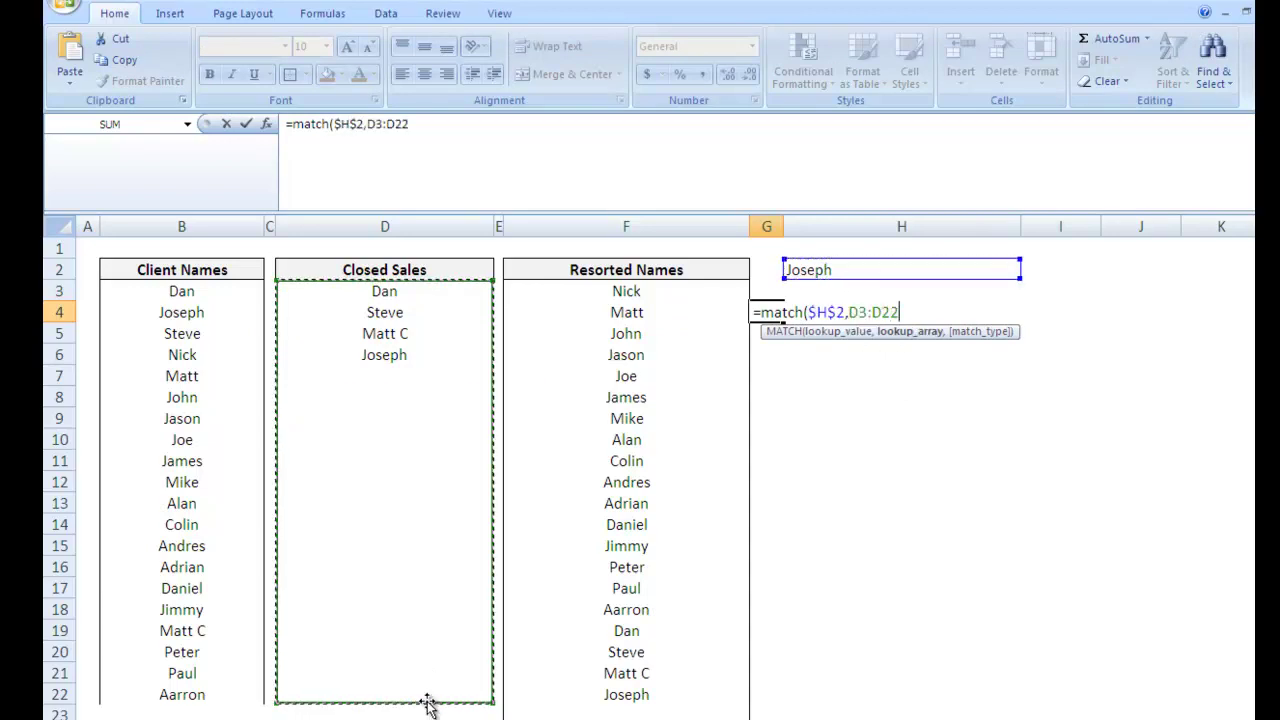
text(,0)
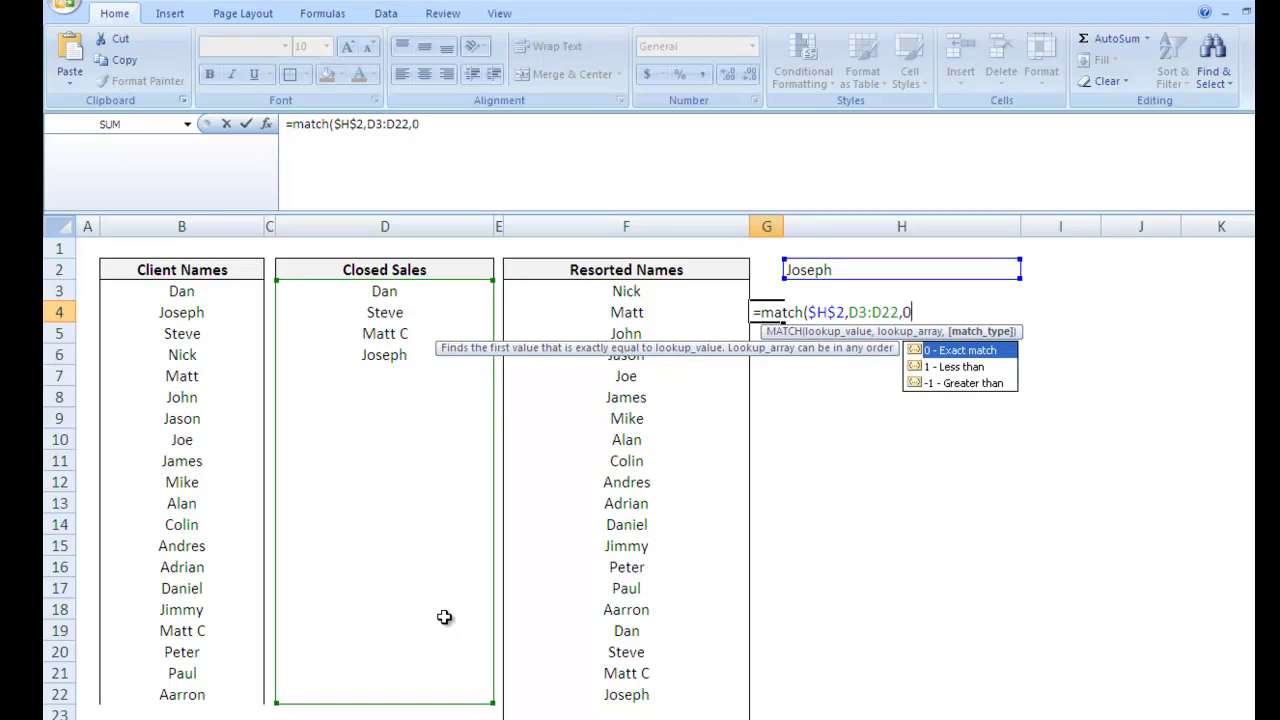
text())
key(Return)
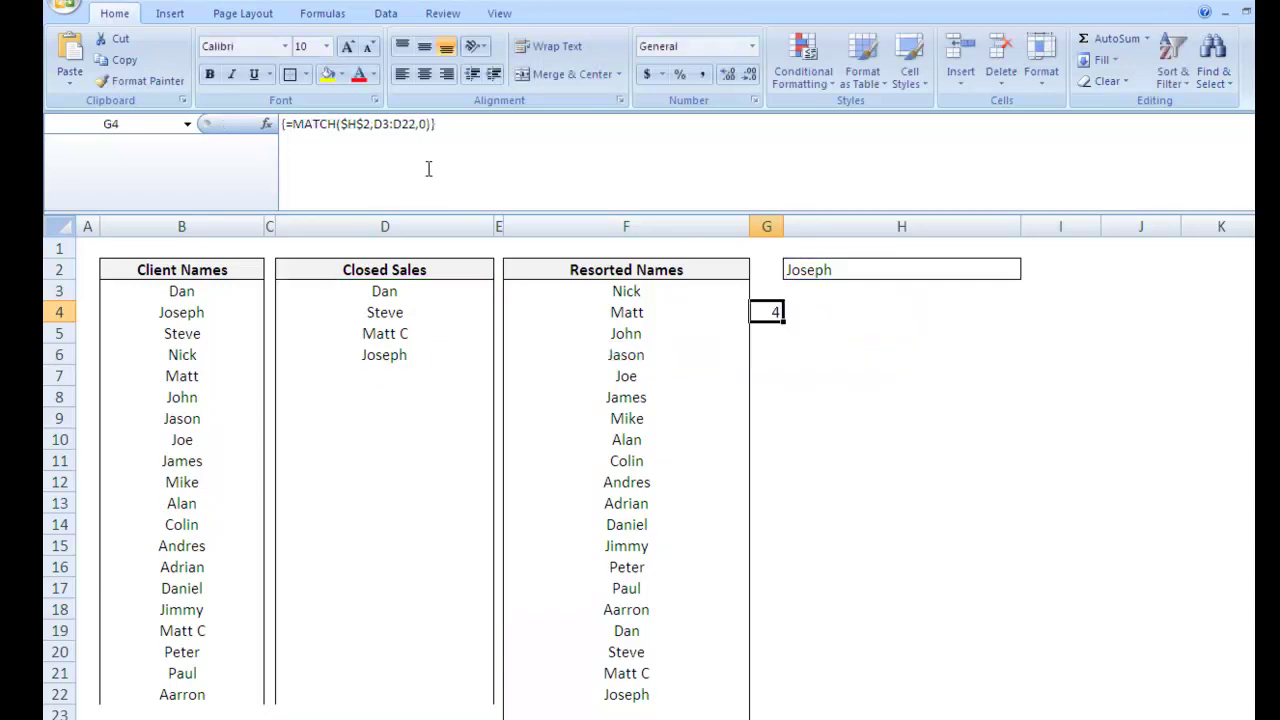
Make the range absolute so G4 reads =MATCH($H$2,$D$3:$D$22,0), returning 4.
drag(383, 124, 398, 124)
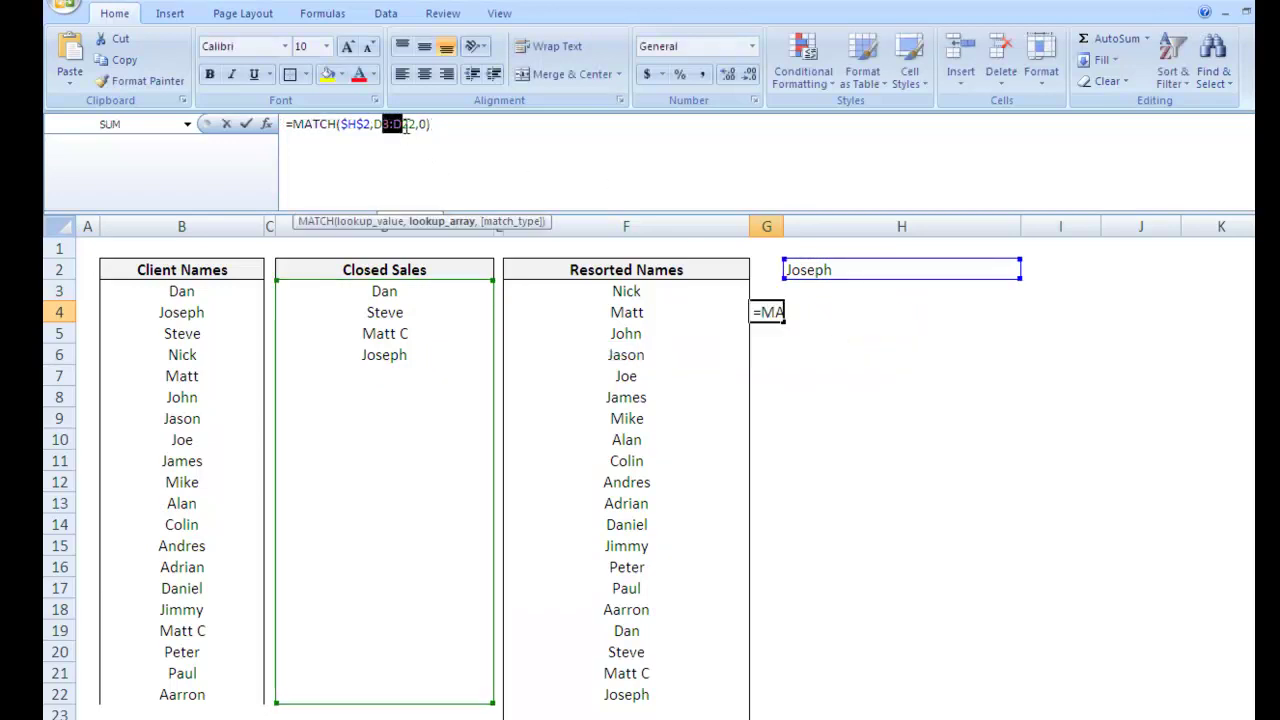
key(F4)
key(Return)
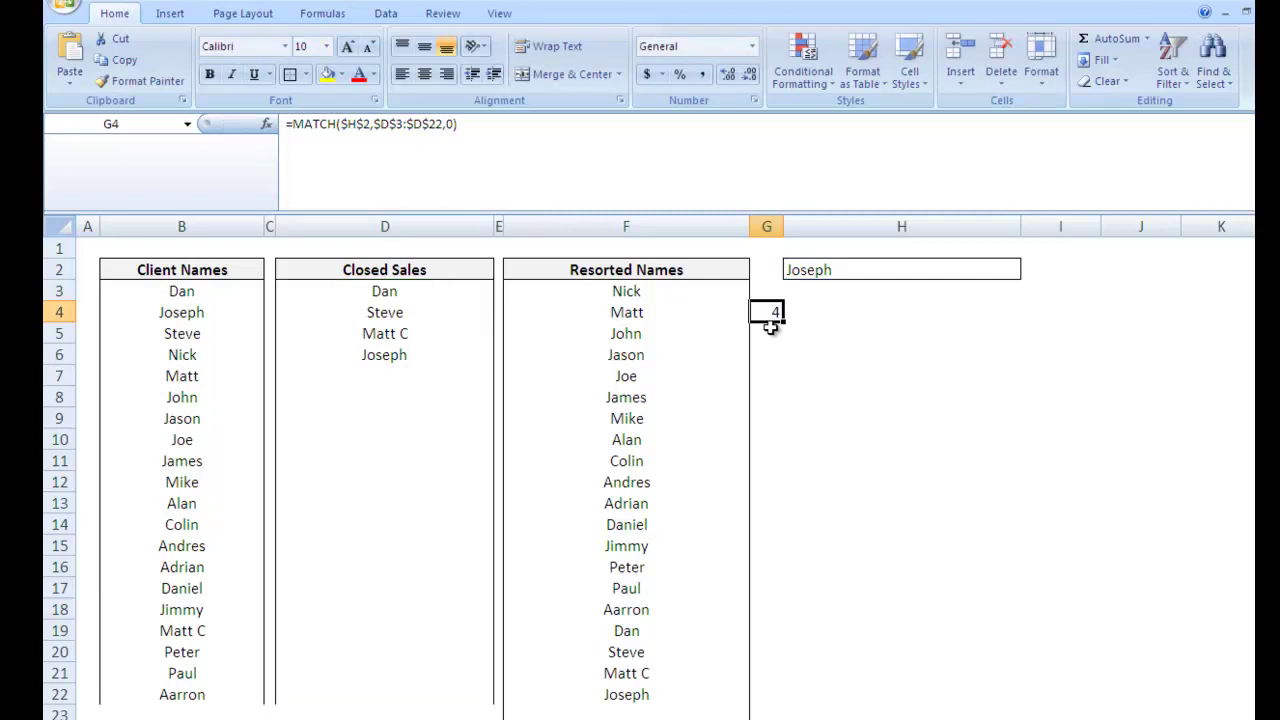
click(554, 131)
drag(535, 145, 293, 99)
key(ctrl+c)
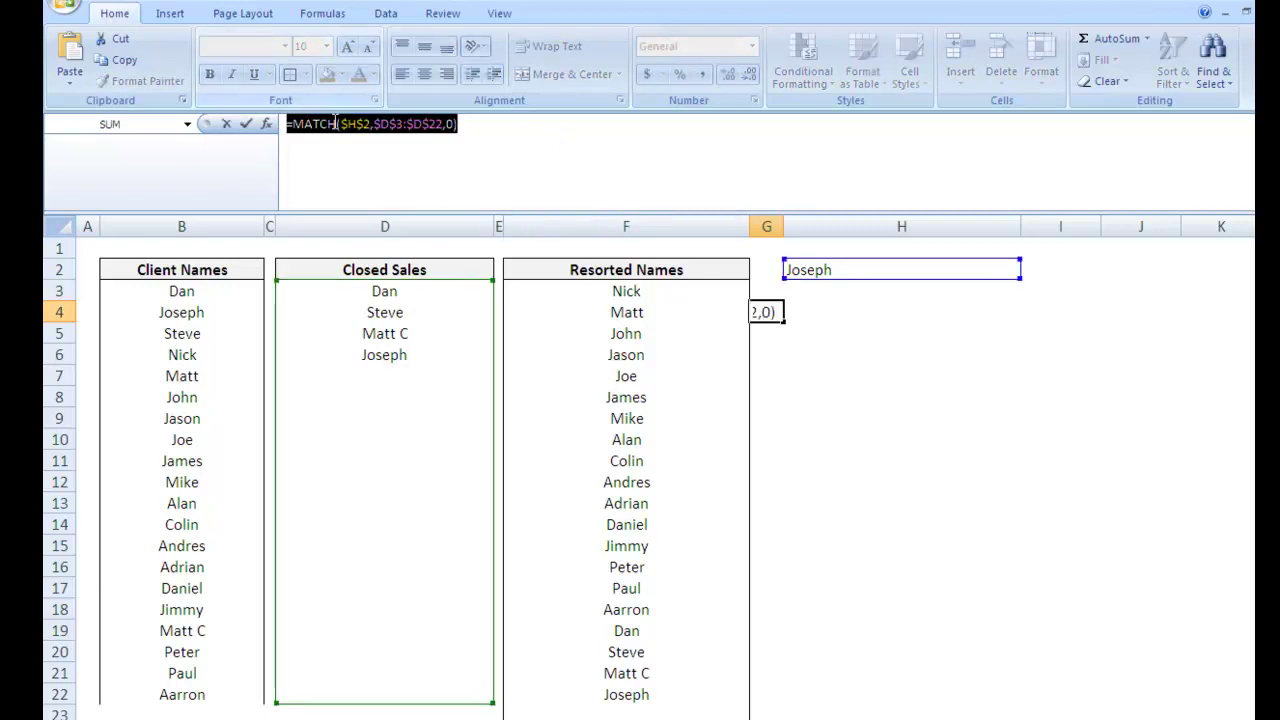
key(Return)
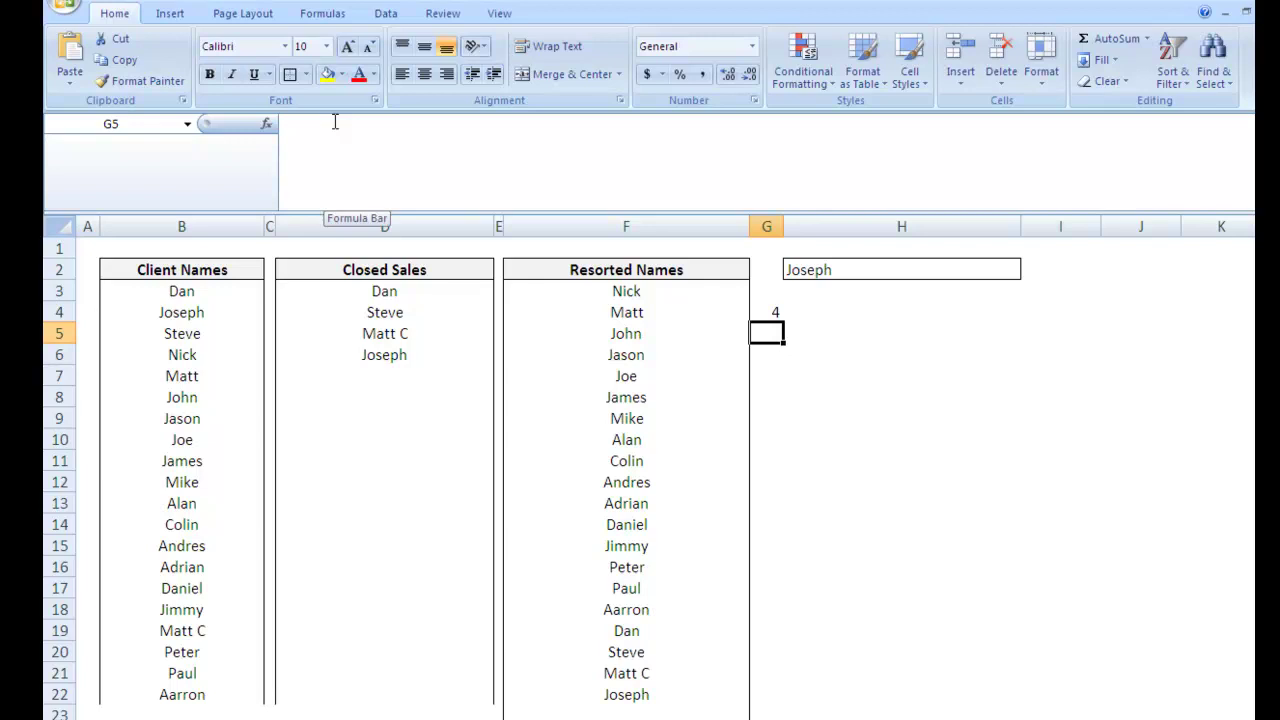
Start a new formula-based conditional formatting rule using =MATCH($H$2,$D$3:$D$22,0)>0.
click(800, 80)
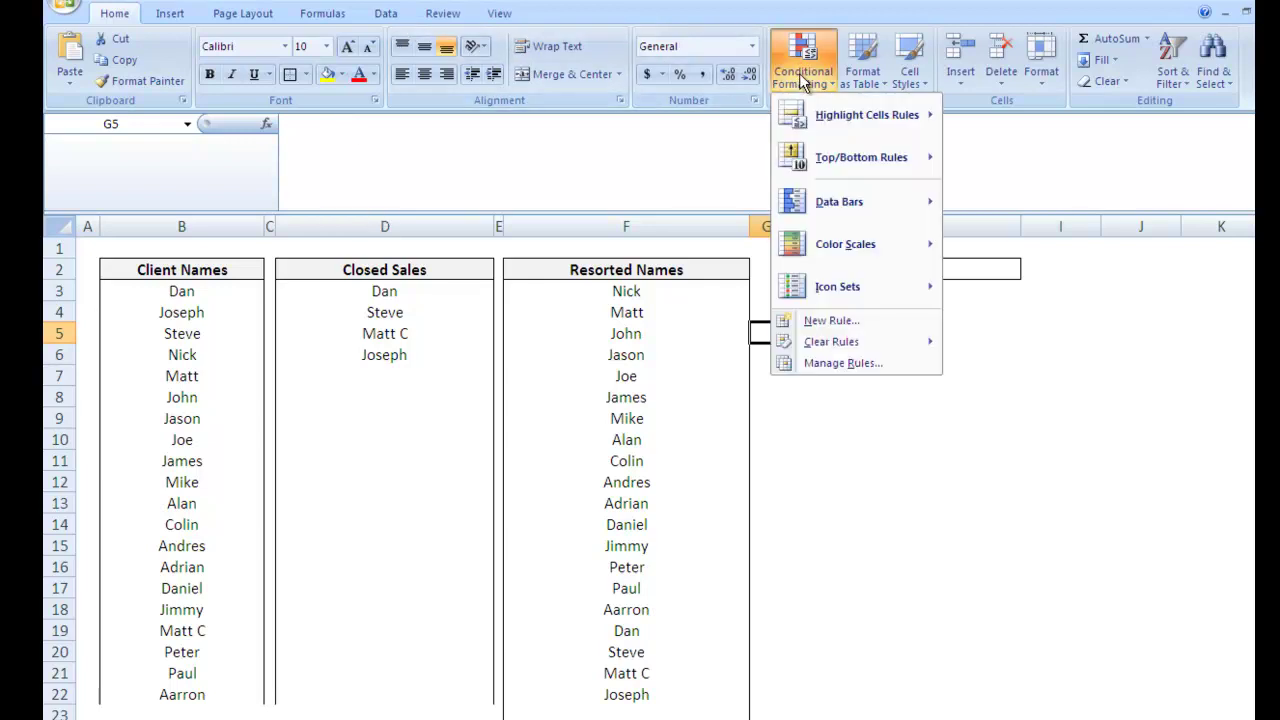
click(861, 322)
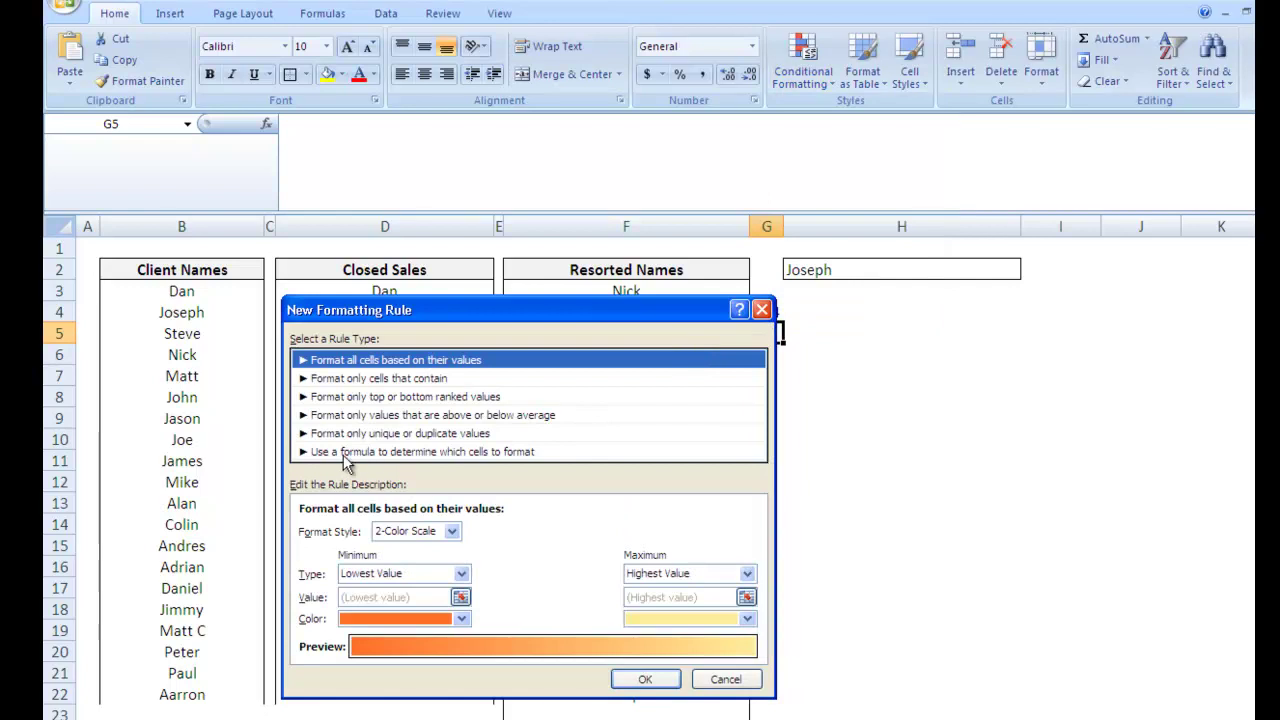
click(343, 455)
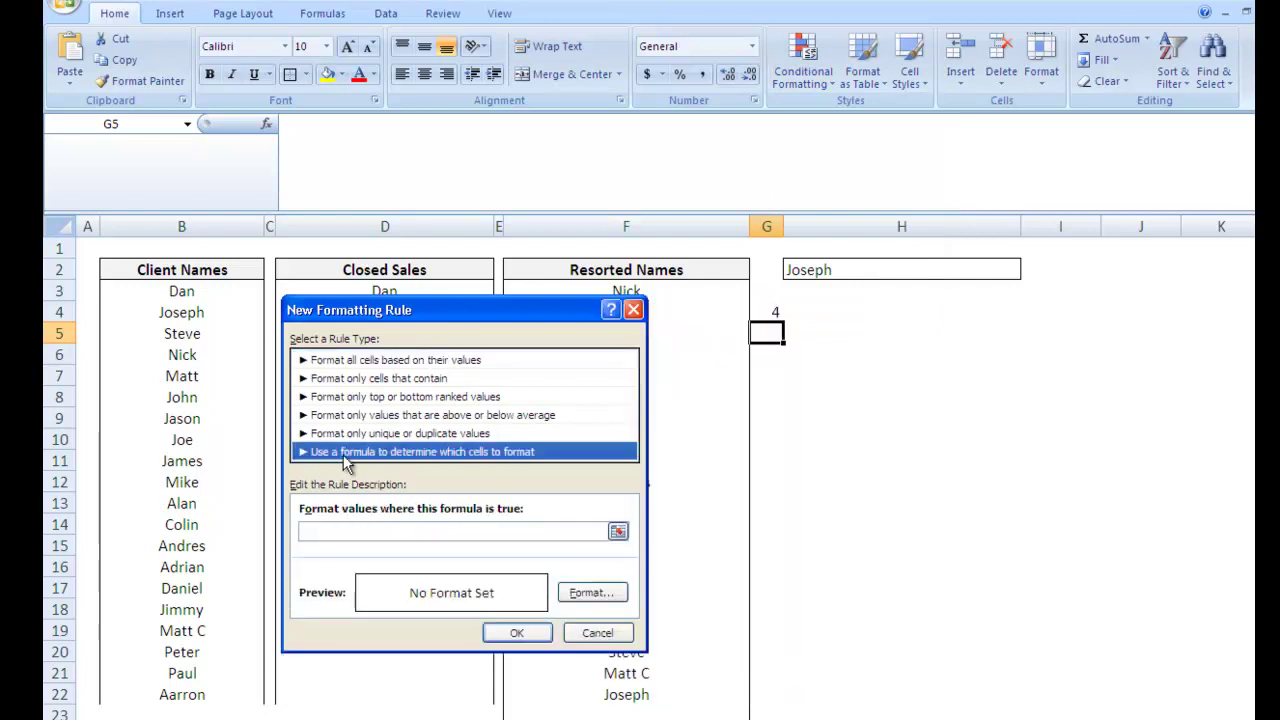
click(387, 530)
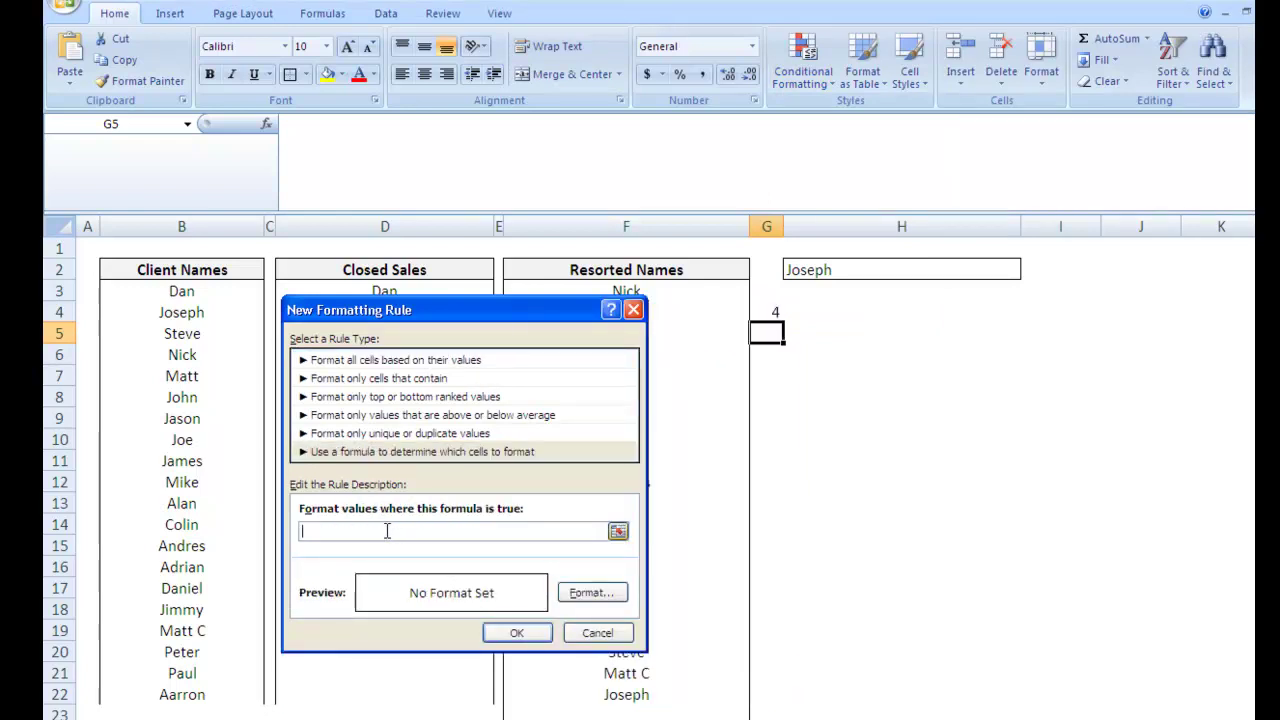
key(ctrl+v)
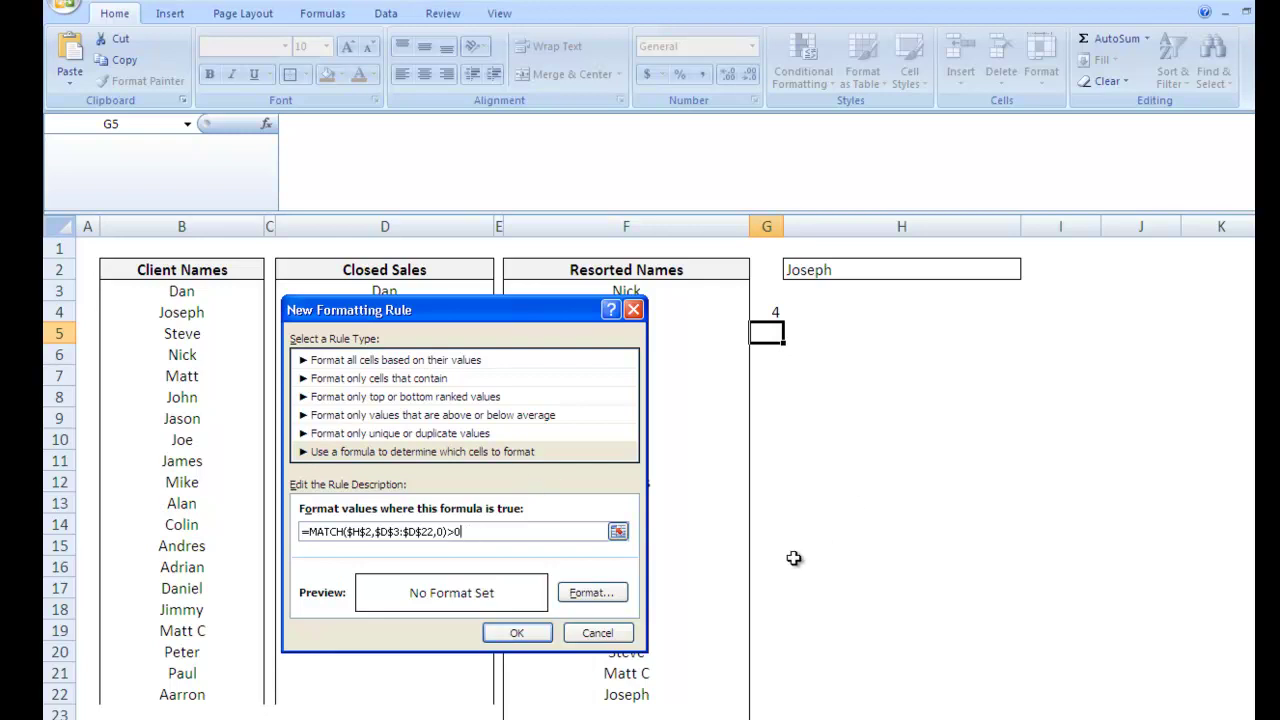
Format the rule with a grey gradient fill and white font, then apply it.
click(612, 593)
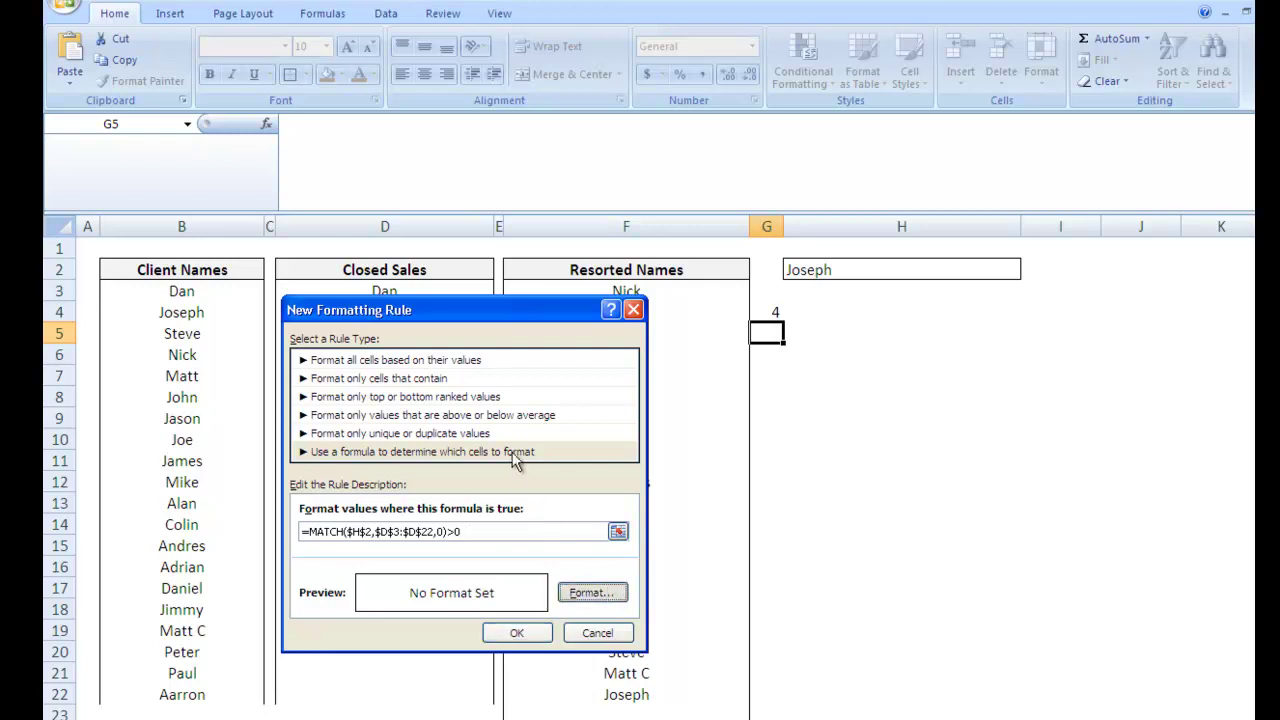
click(497, 290)
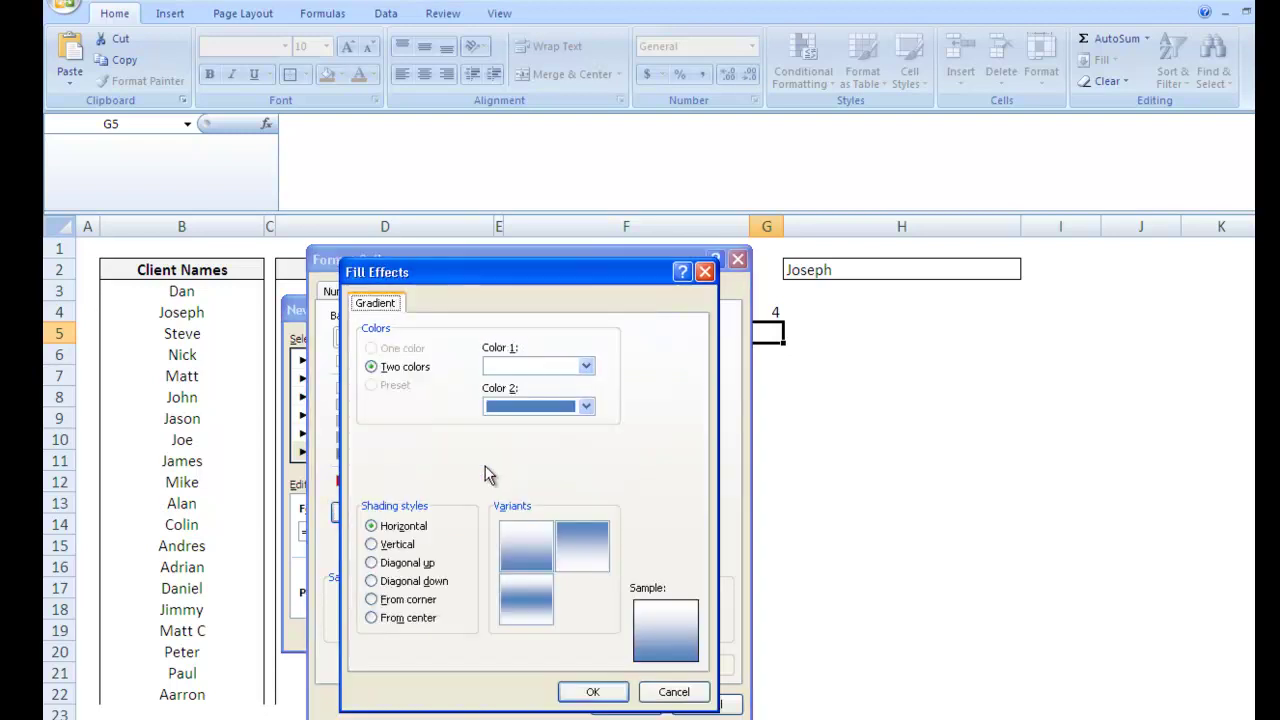
click(572, 406)
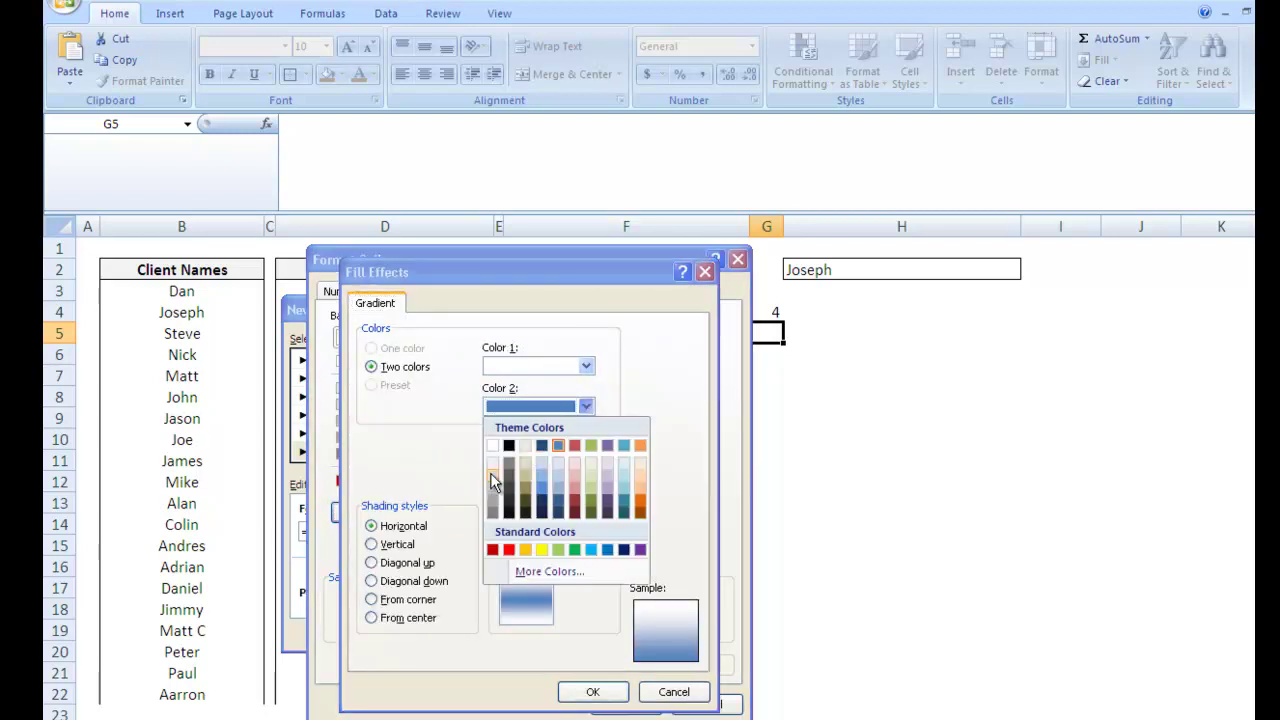
click(511, 467)
click(600, 688)
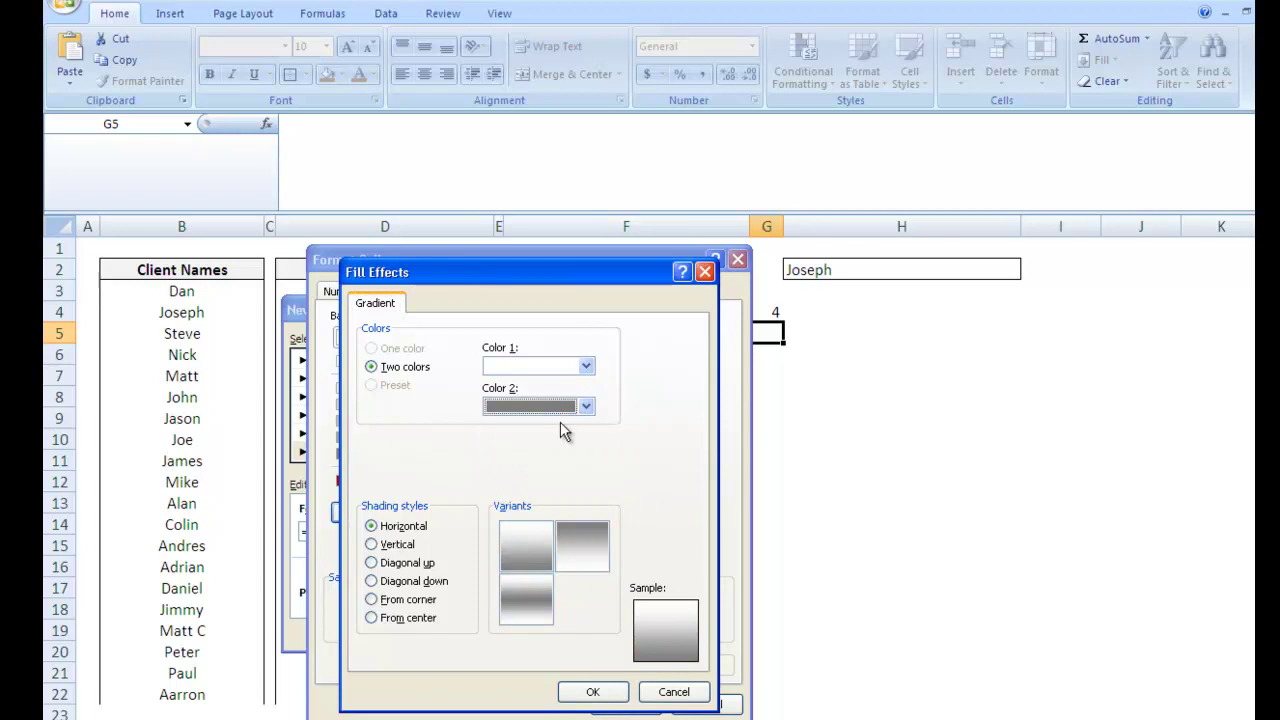
click(393, 291)
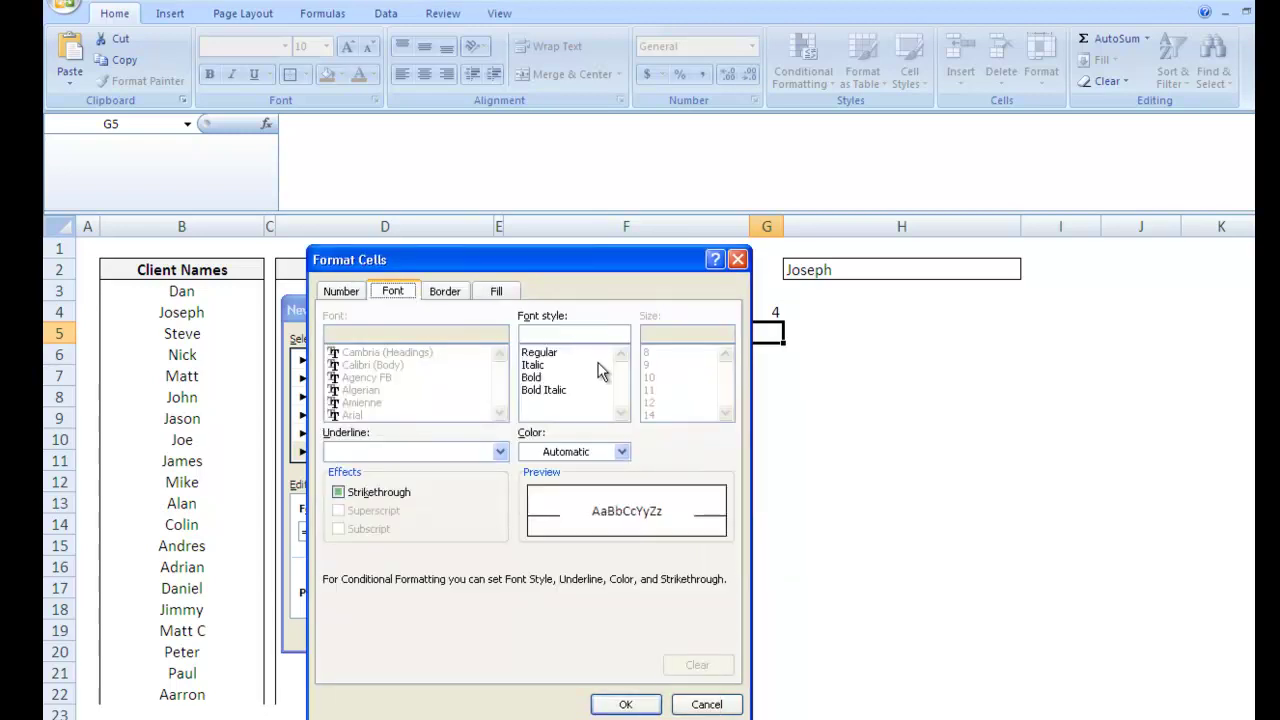
click(600, 451)
click(531, 516)
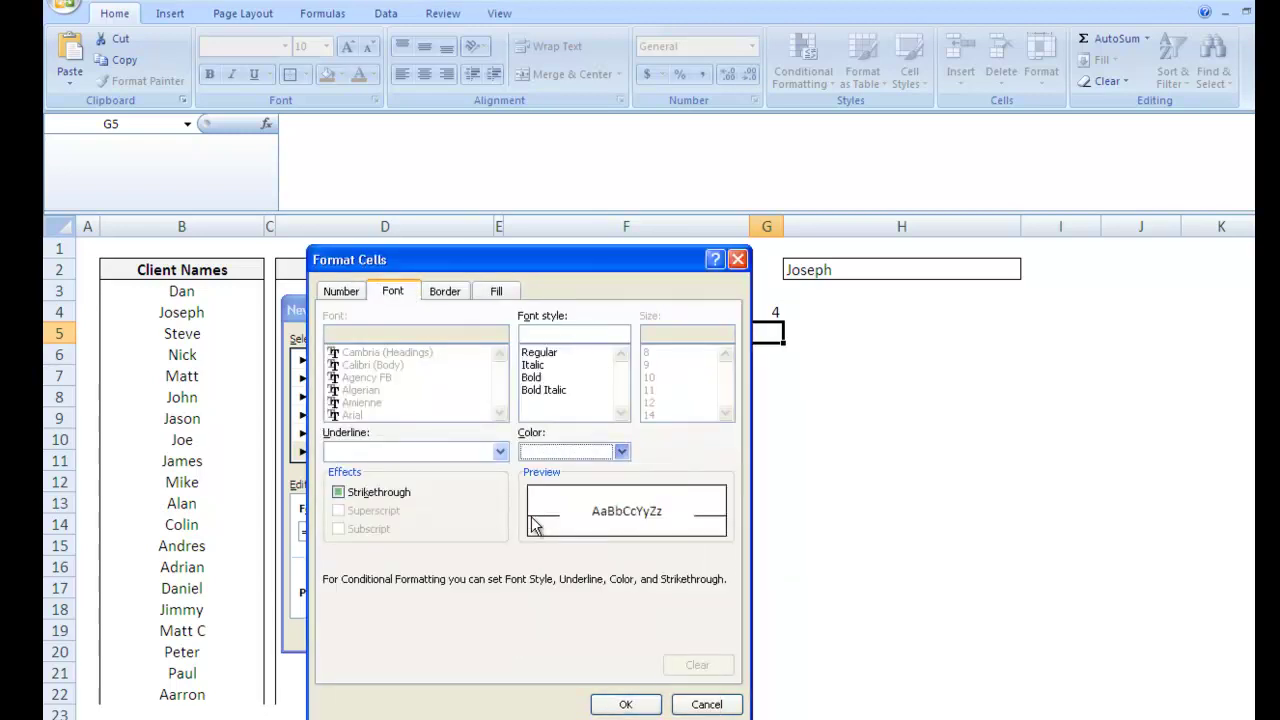
click(642, 705)
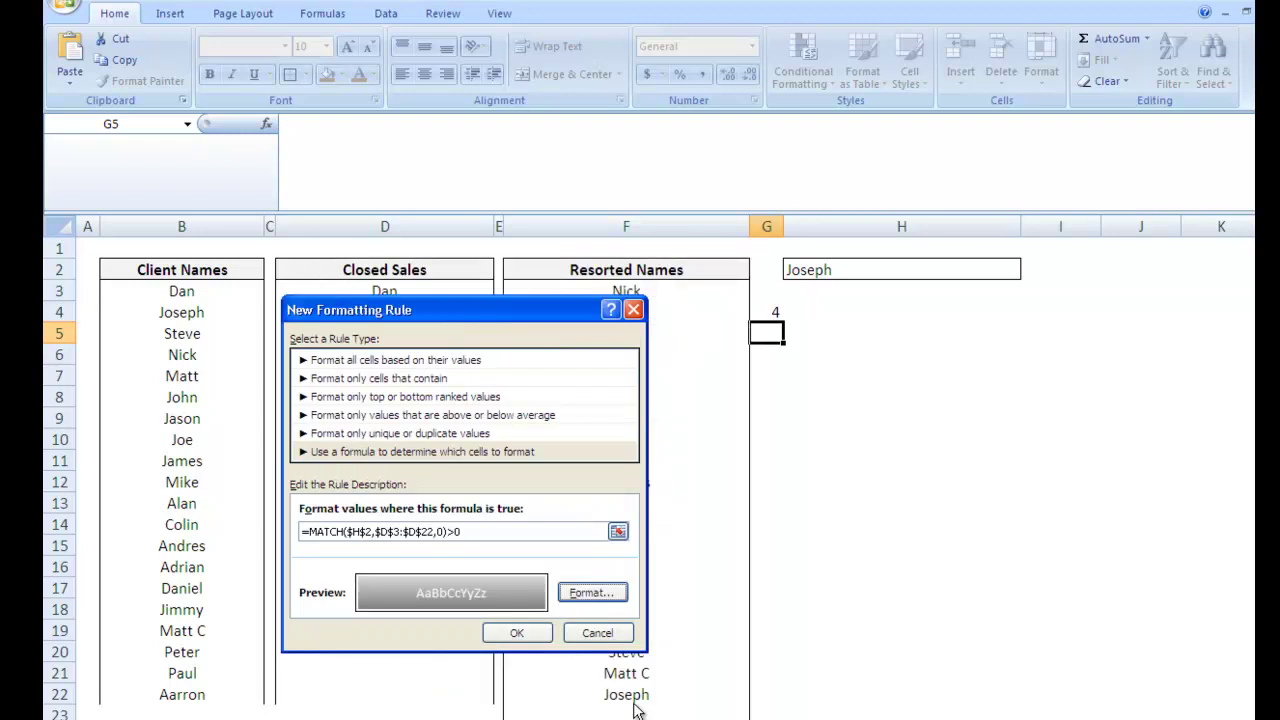
click(518, 632)
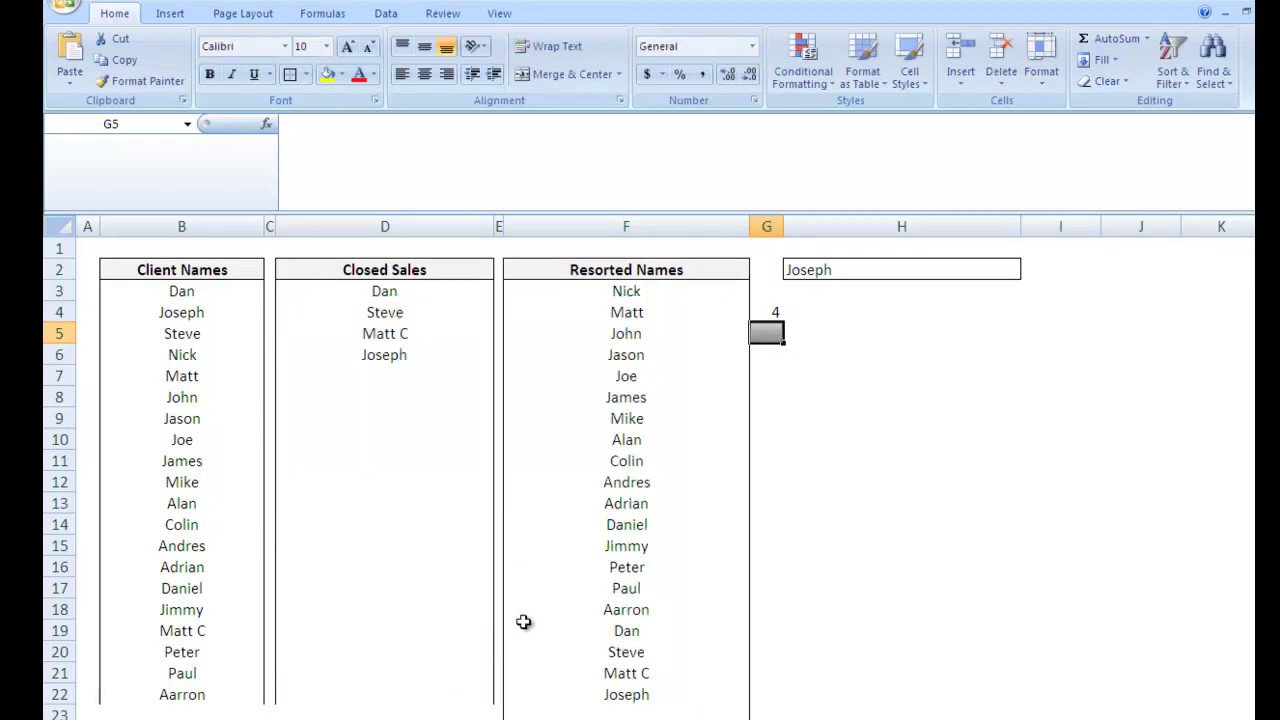
Change the grey conditional formatting rule's Applies to range from =$G$5 to =$H$2.
click(803, 70)
click(850, 363)
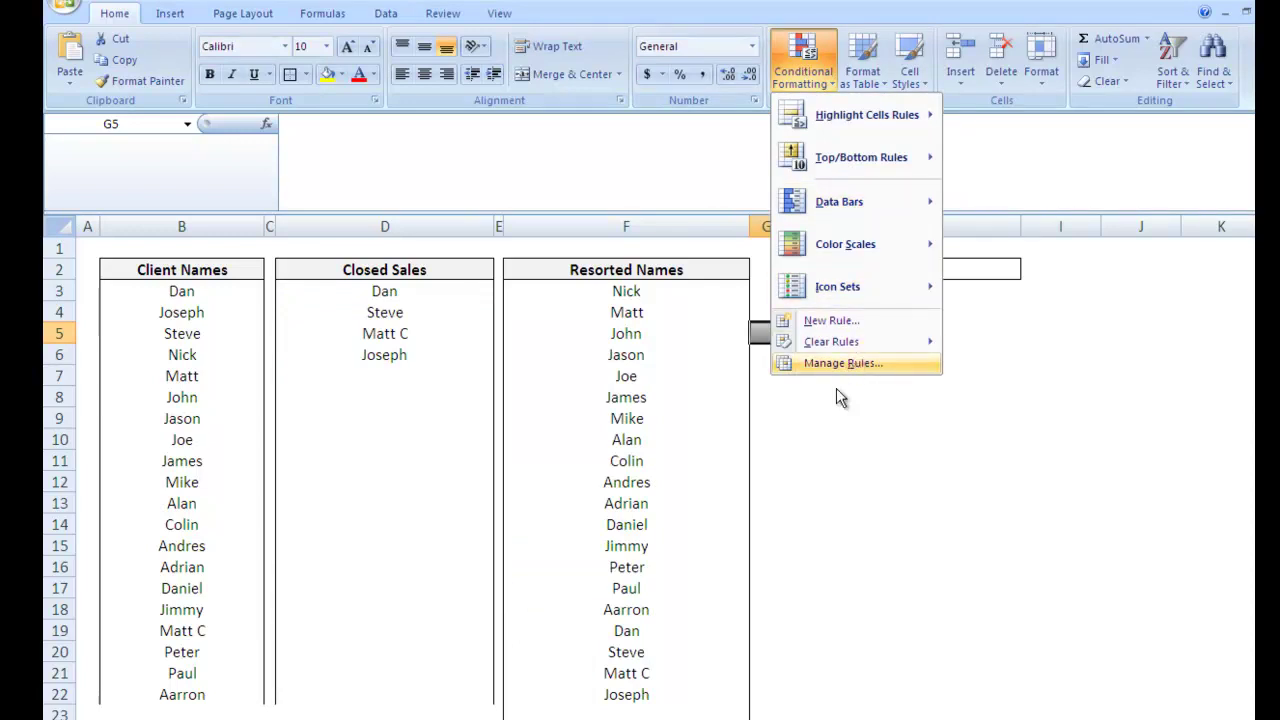
drag(516, 451, 400, 451)
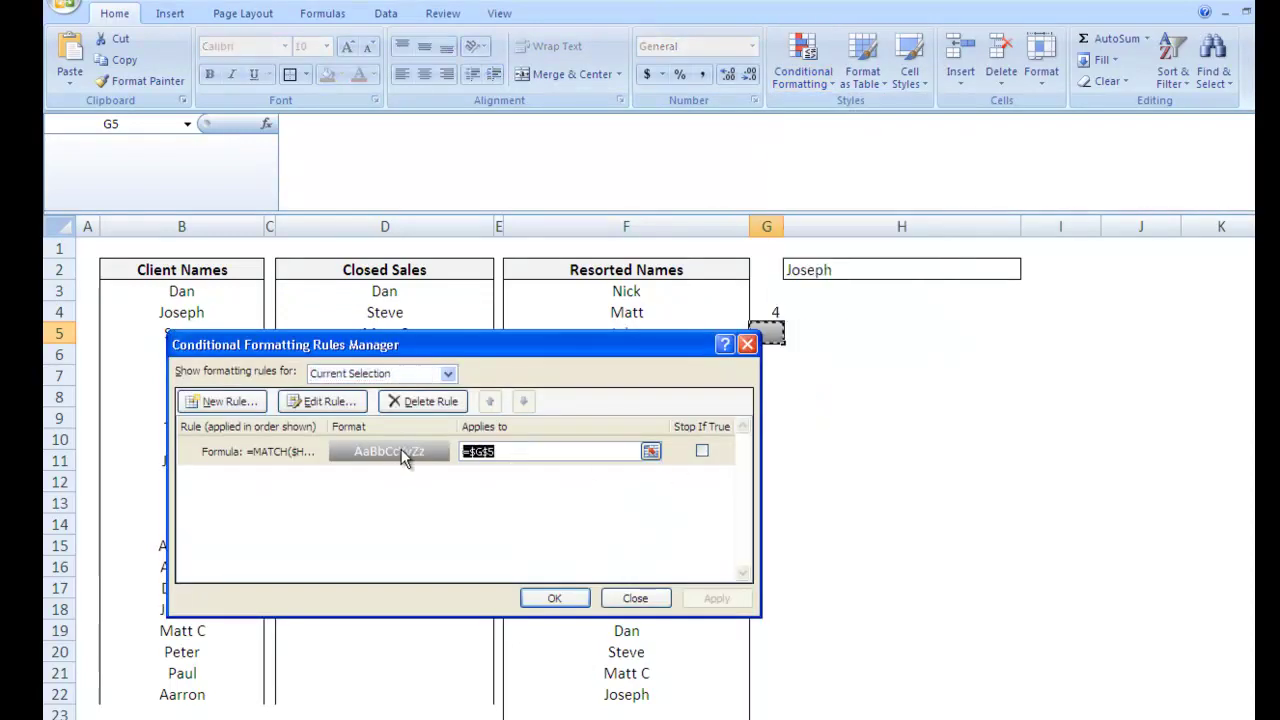
click(849, 266)
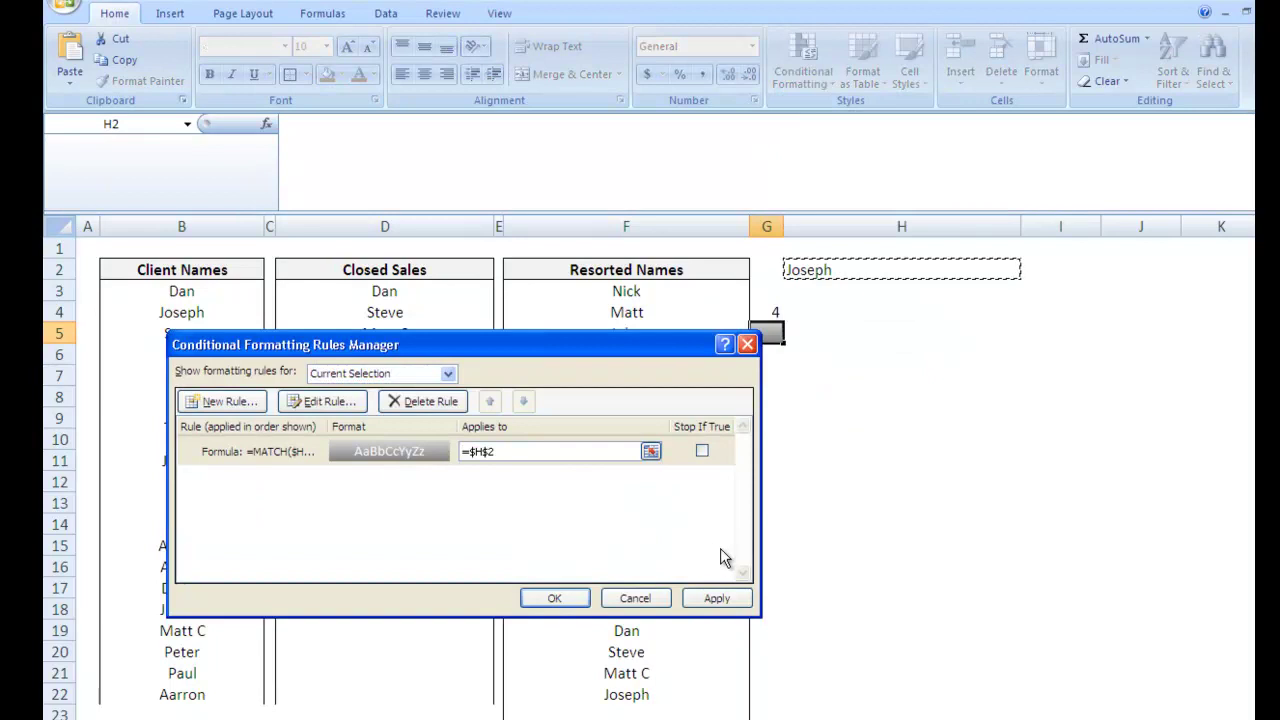
click(729, 598)
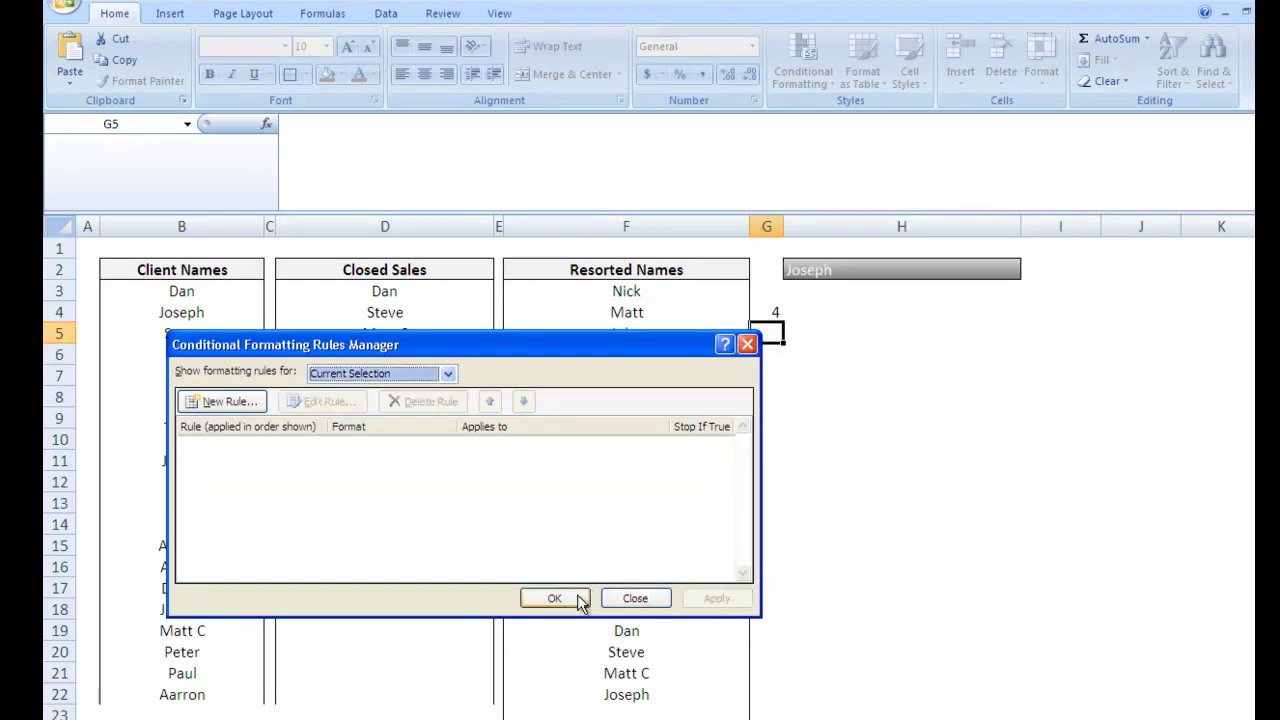
click(580, 597)
Test H2's dropdown by choosing Matt, which stays plain, then Joseph, which turns grey.
key(Right)
click(891, 266)
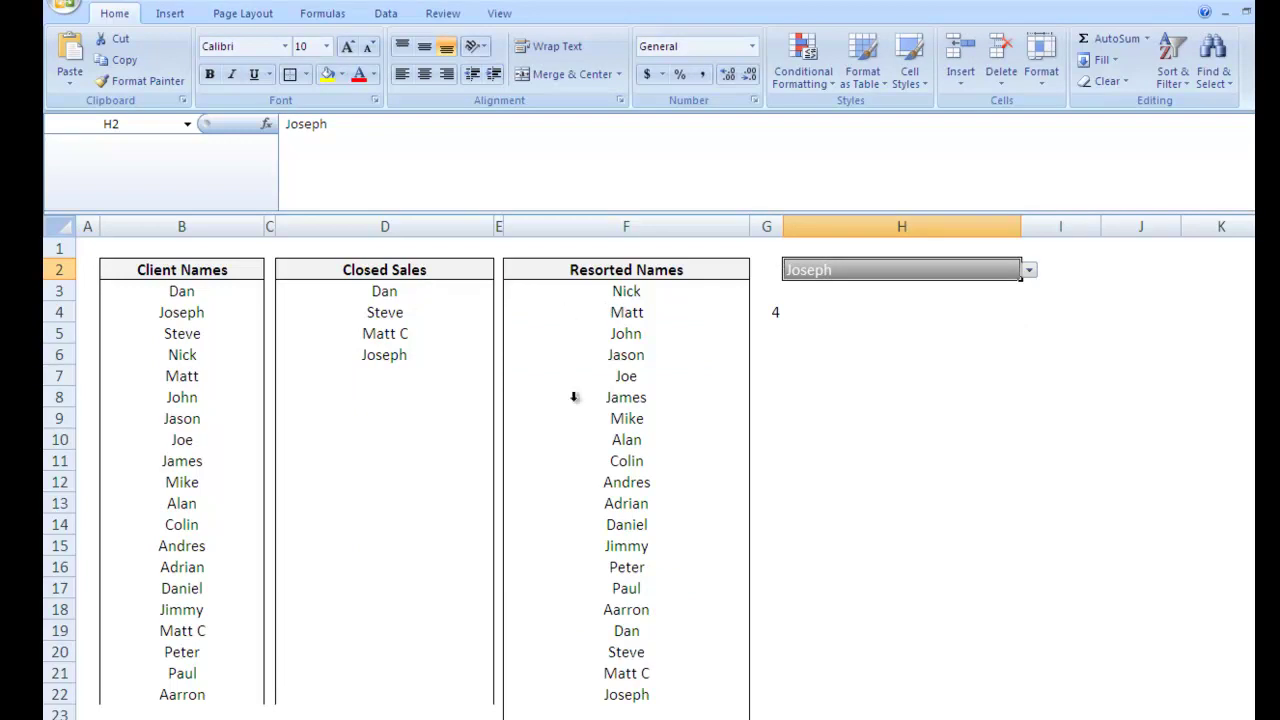
click(1029, 271)
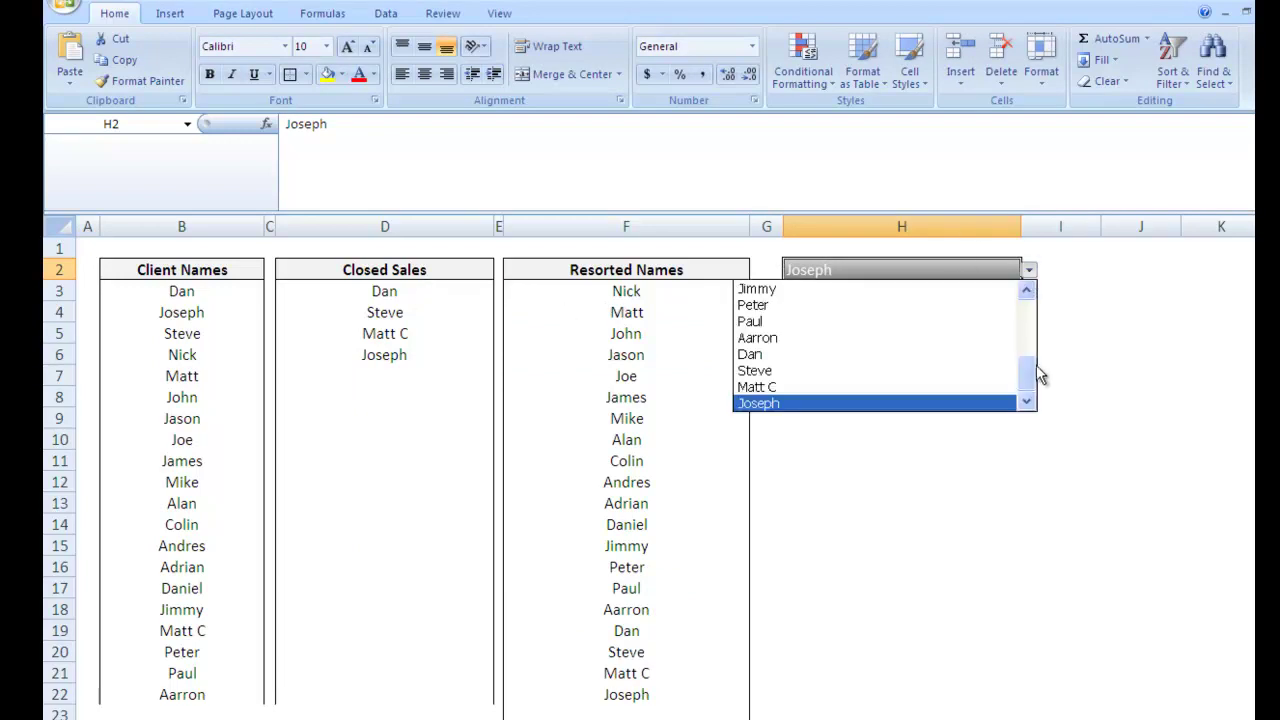
drag(1031, 370, 1030, 300)
click(946, 305)
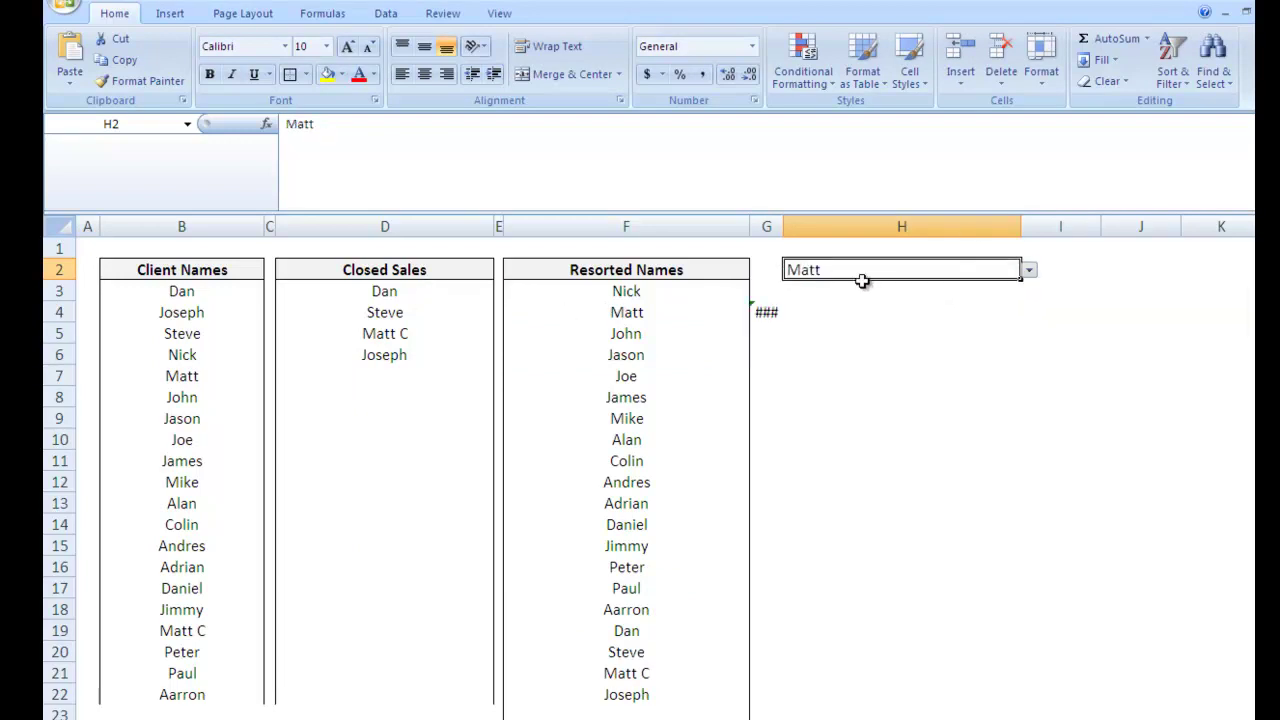
click(1030, 271)
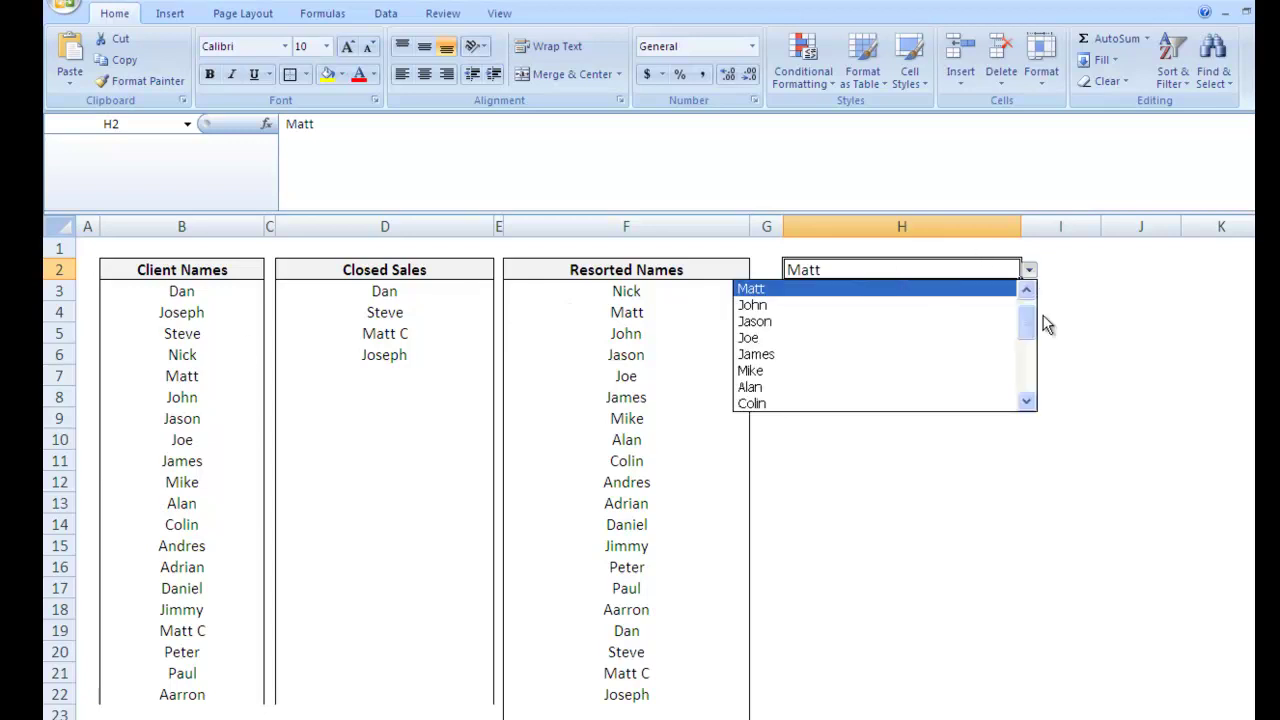
drag(1029, 330, 1025, 417)
click(940, 403)
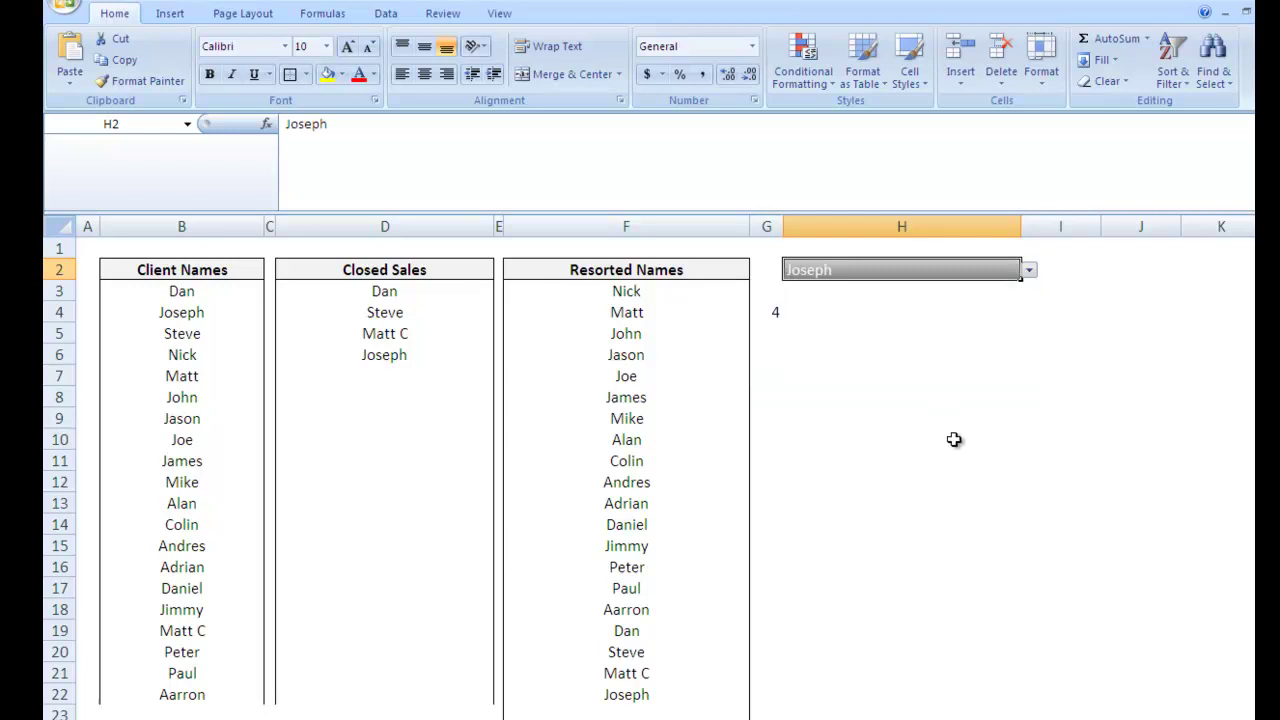
Enter Matt in D7 to add him to the Closed Sales list.
click(950, 440)
click(362, 378)
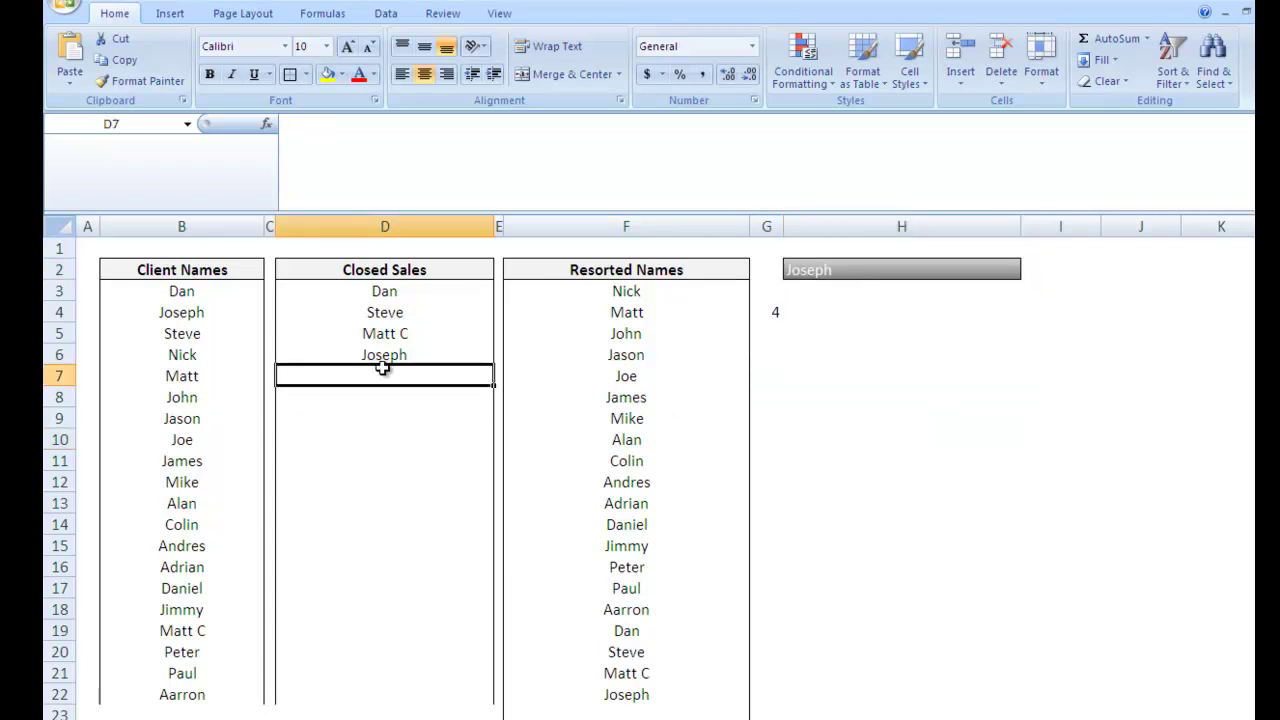
text(Mat)
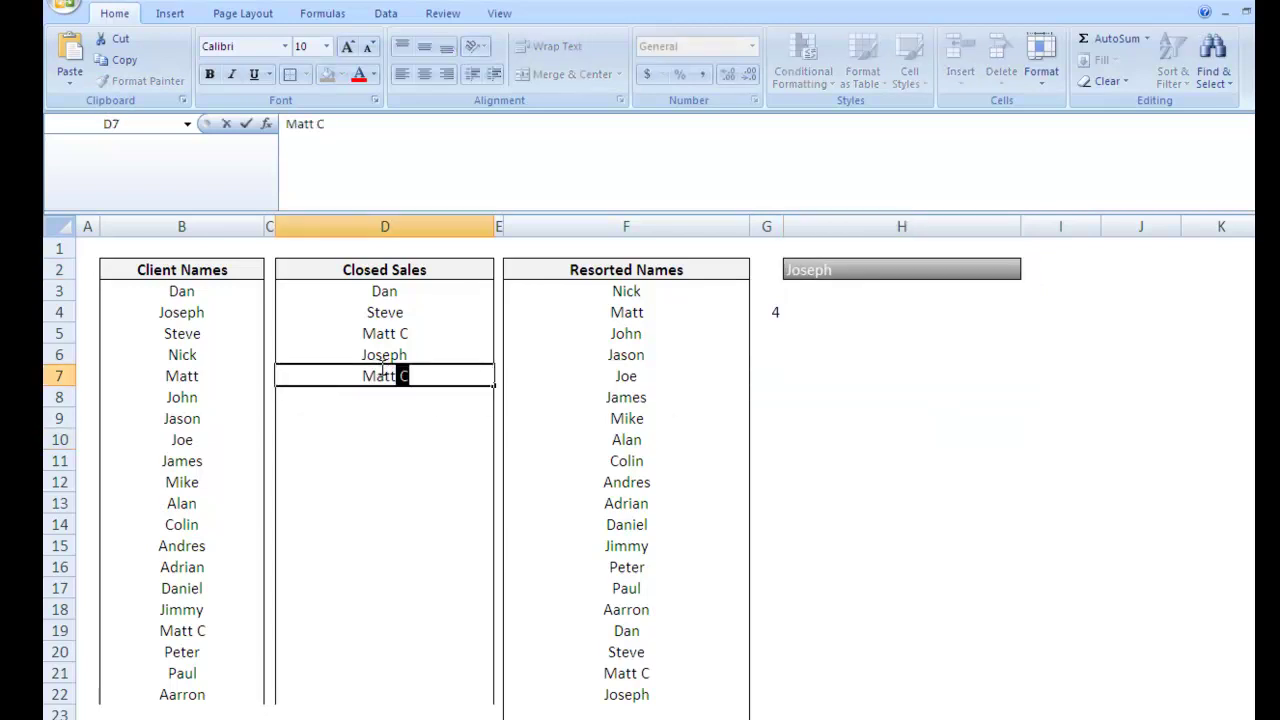
text(t)
key(Delete)
text(')
key(BackSpace)
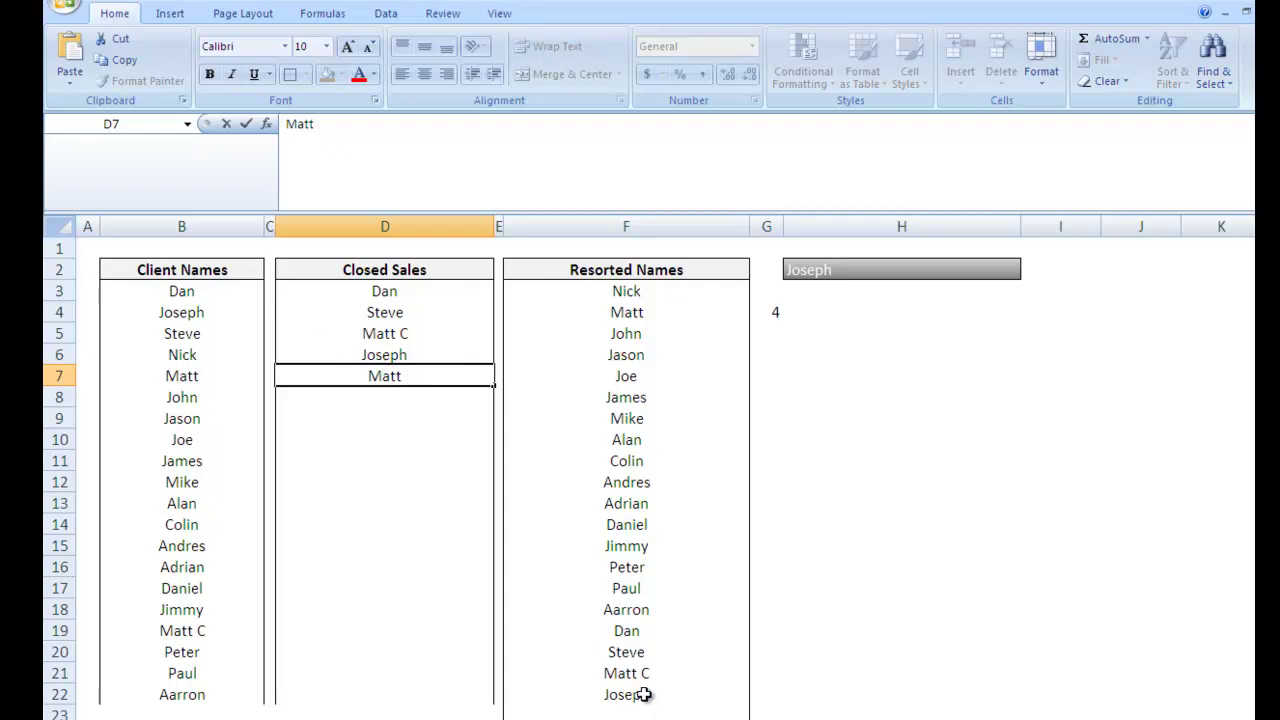
key(Return)
Choose Matt from H2's dropdown so it shows grey.
click(982, 279)
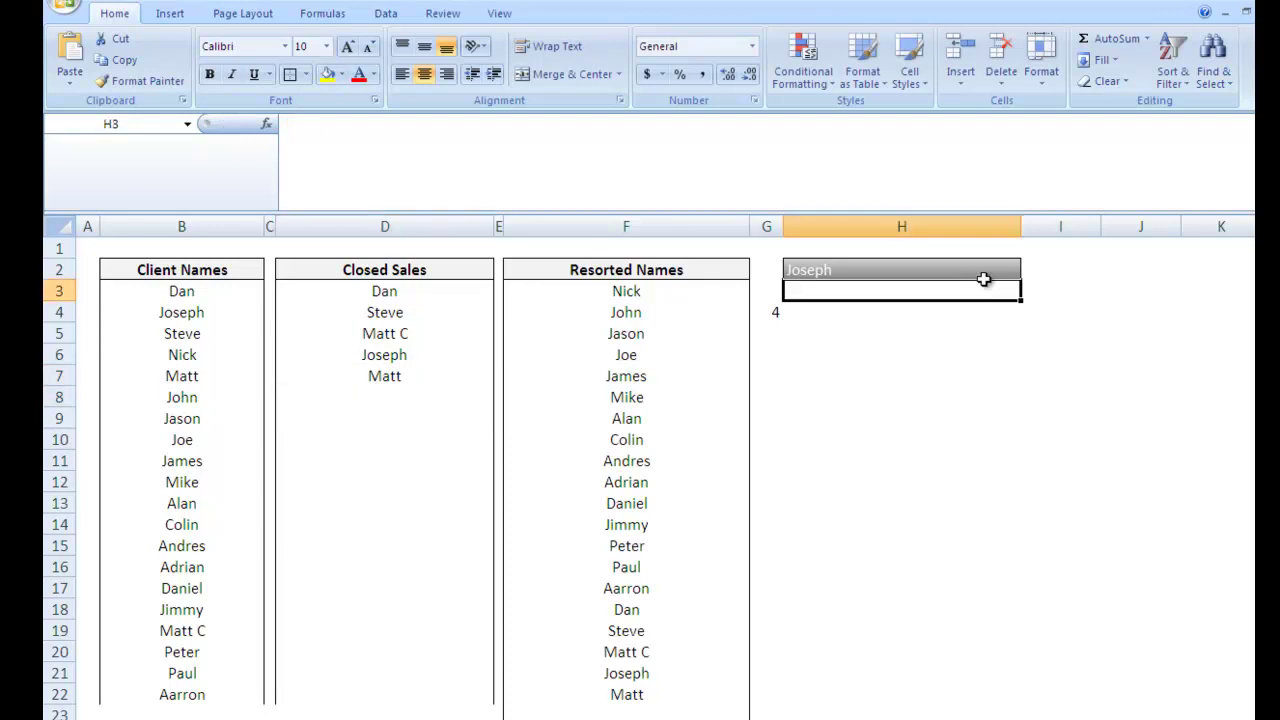
click(1029, 266)
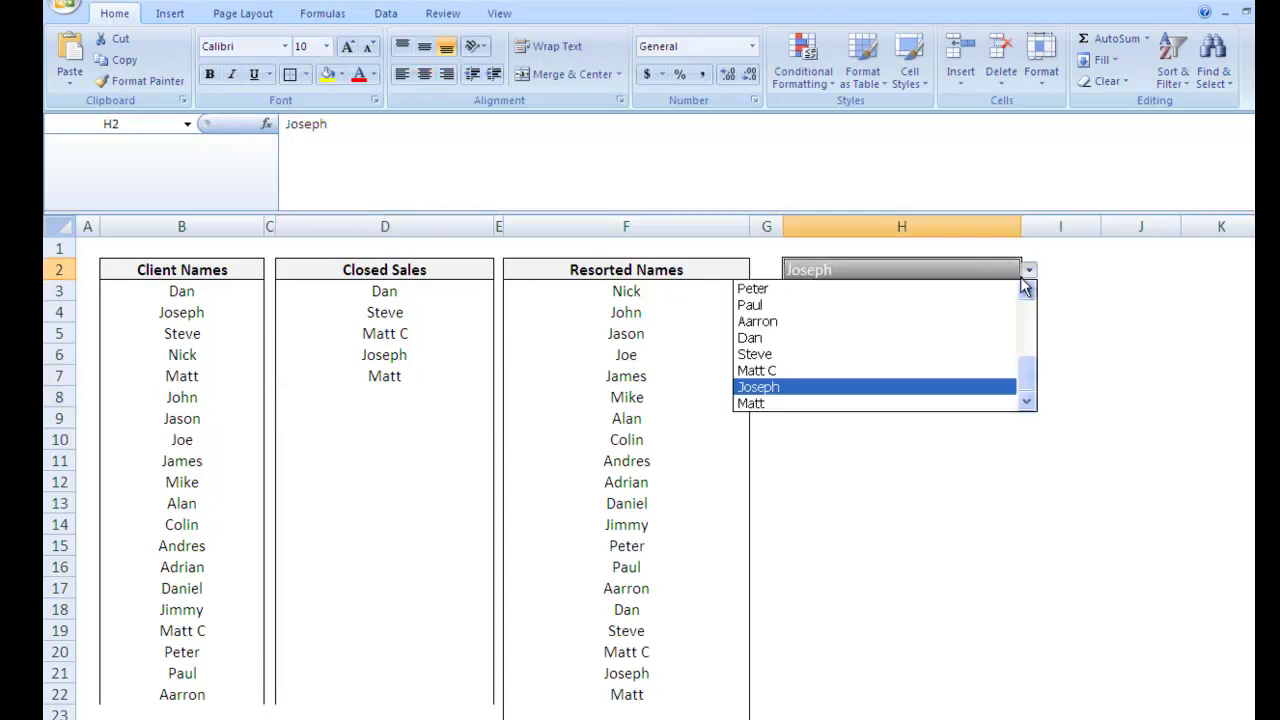
click(888, 404)
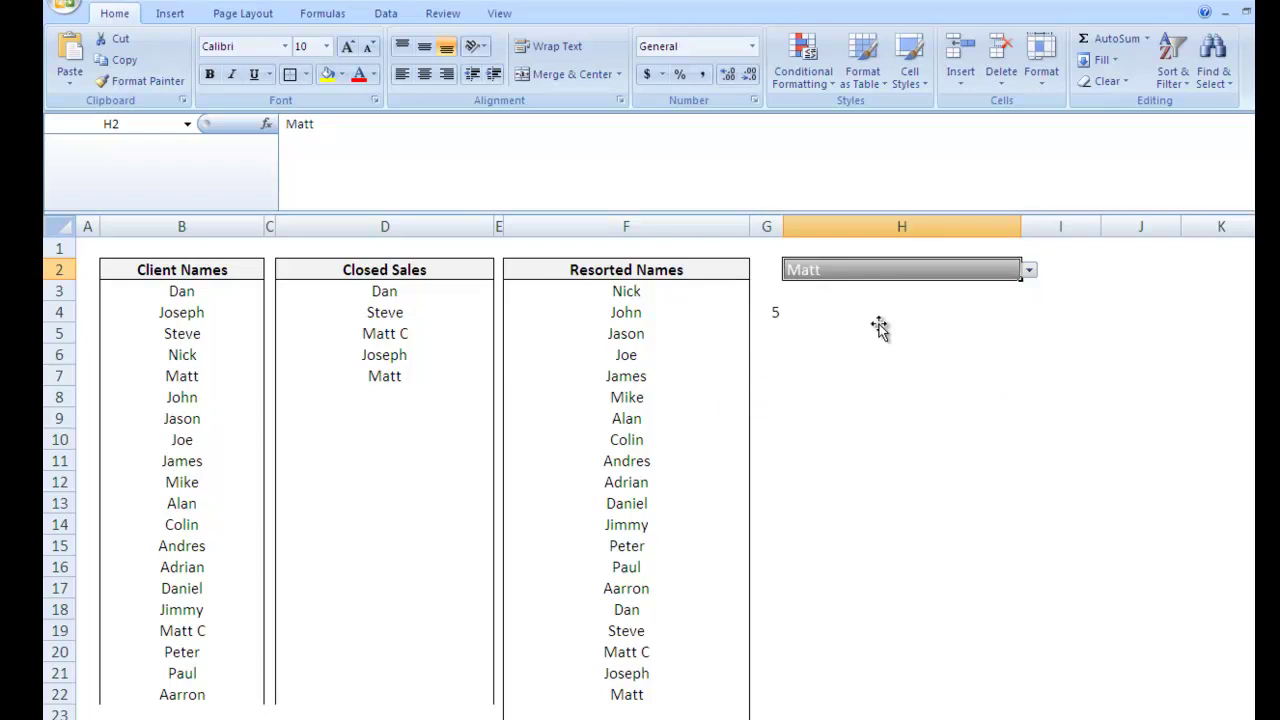